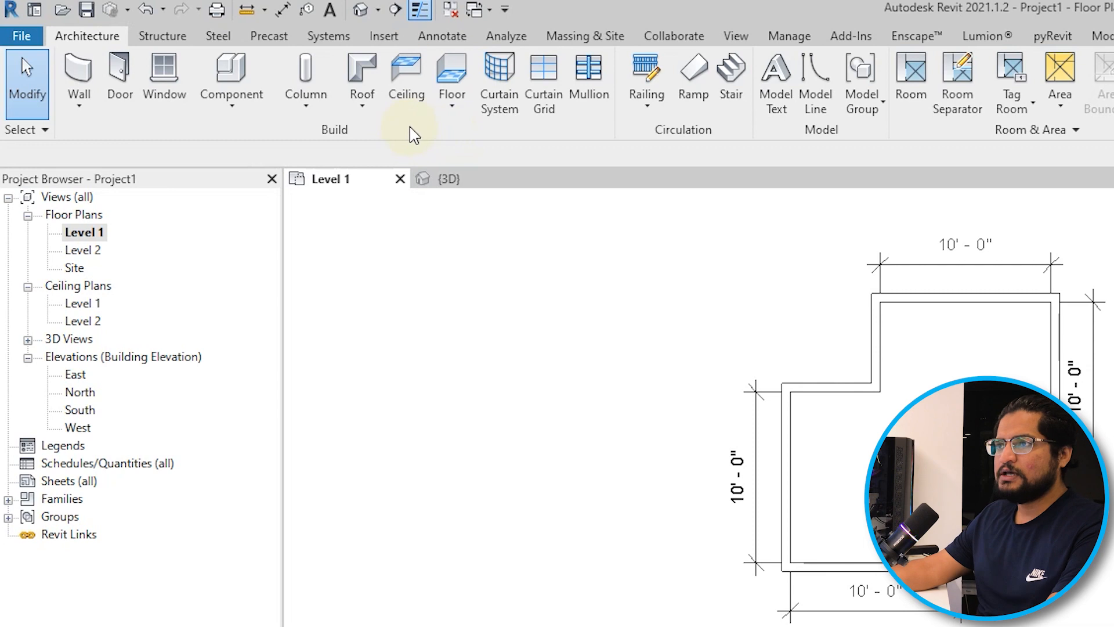
Step: Inspect the automatic ceiling boundary previews in the square room and the stepped room on the Level 1 floor plan
{"action": "left_click", "coordinate": [406, 93]}
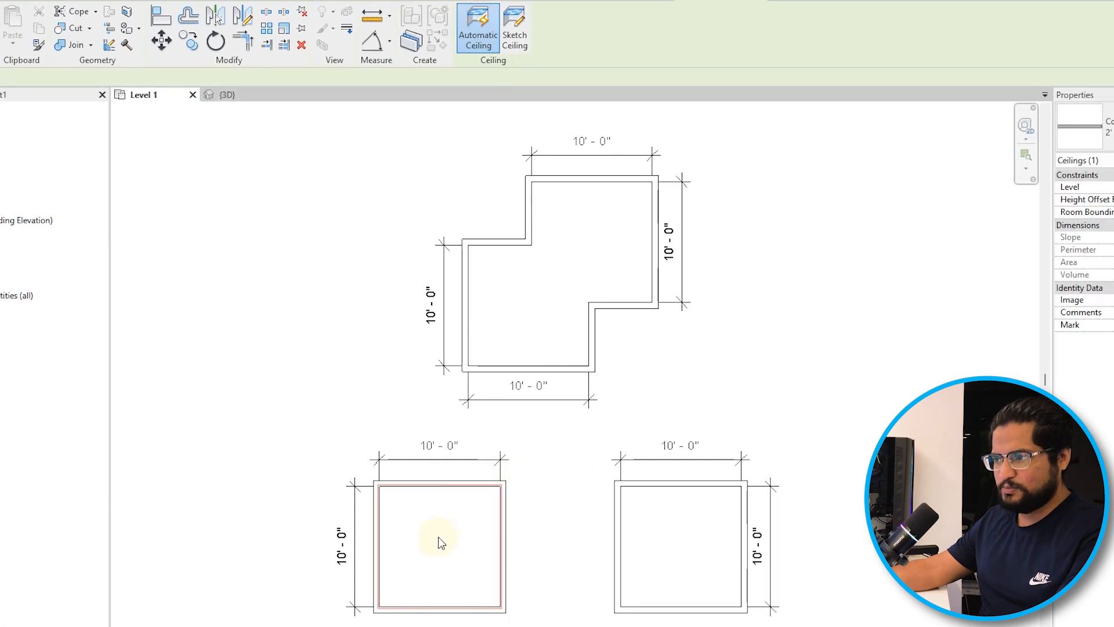
{"action": "middle_click_drag", "start_coordinate": [441, 534], "coordinate": [502, 393]}
{"action": "scroll", "coordinate": [498, 387], "scroll_direction": "up", "scroll_amount": 2}
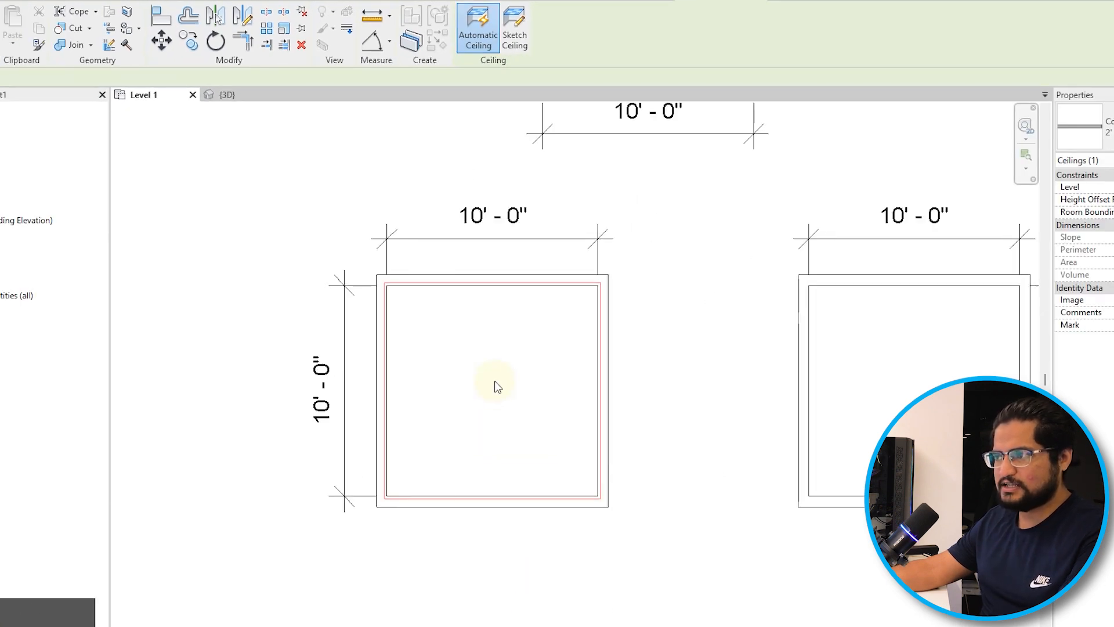
{"action": "scroll", "coordinate": [497, 386], "scroll_direction": "up", "scroll_amount": 1}
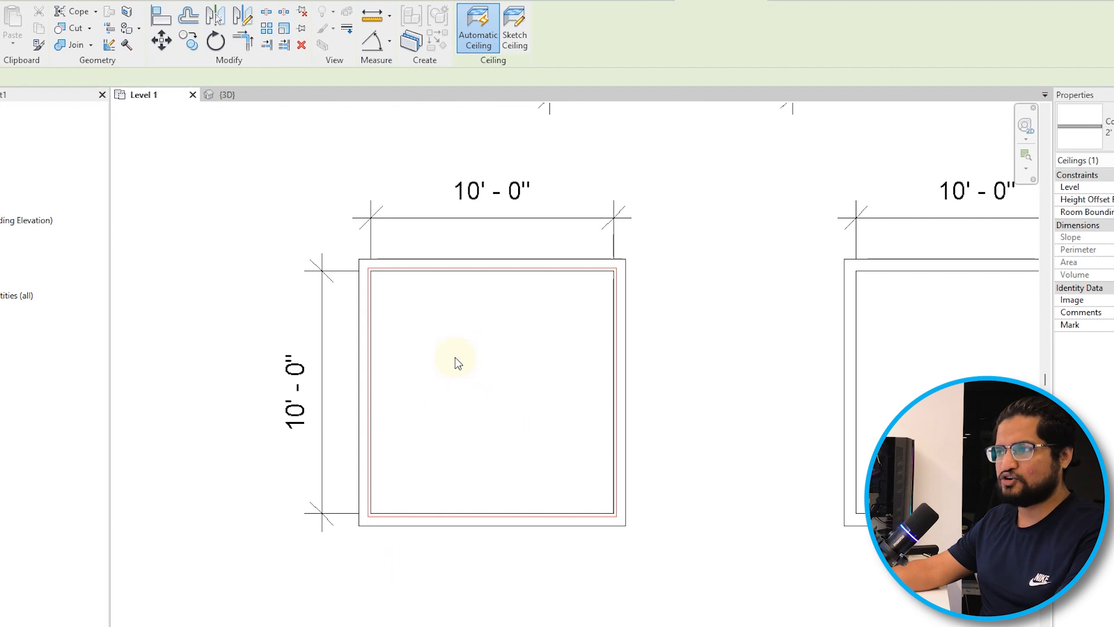
{"action": "scroll", "coordinate": [455, 368], "scroll_direction": "down", "scroll_amount": 3}
{"action": "middle_click_drag", "start_coordinate": [458, 374], "coordinate": [405, 606]}
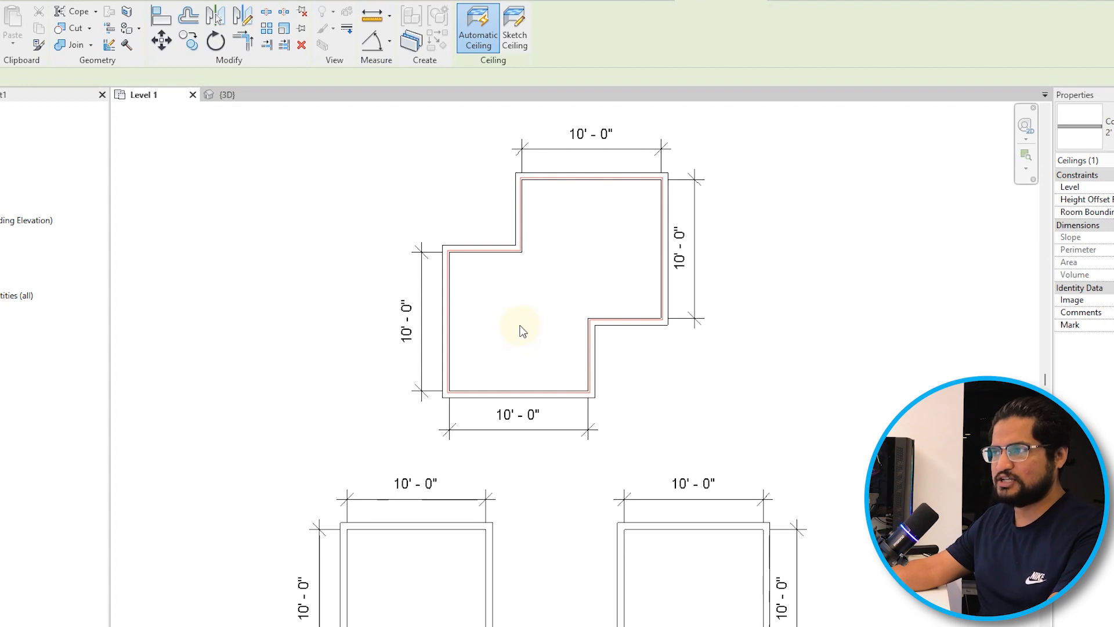
{"action": "middle_click_drag", "start_coordinate": [524, 326], "coordinate": [479, 371]}
{"action": "scroll", "coordinate": [479, 371], "scroll_direction": "up", "scroll_amount": 1}
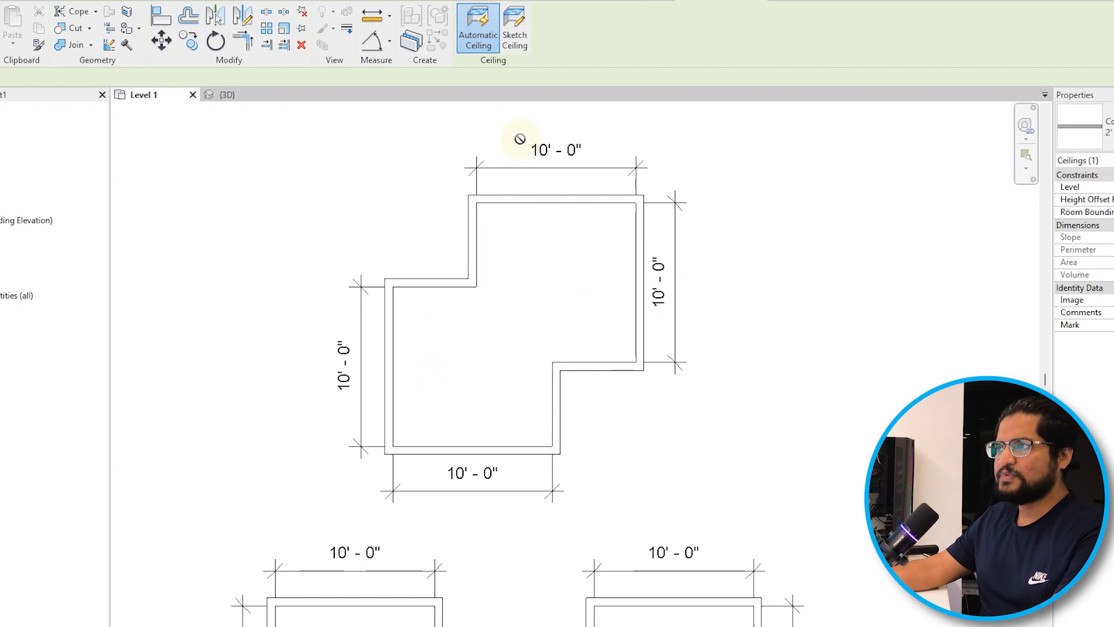
Step: Try to sketch a ceiling boundary along the stepped room's inner wall faces using Pick Lines, and discard the sketch
{"action": "left_click", "coordinate": [516, 44]}
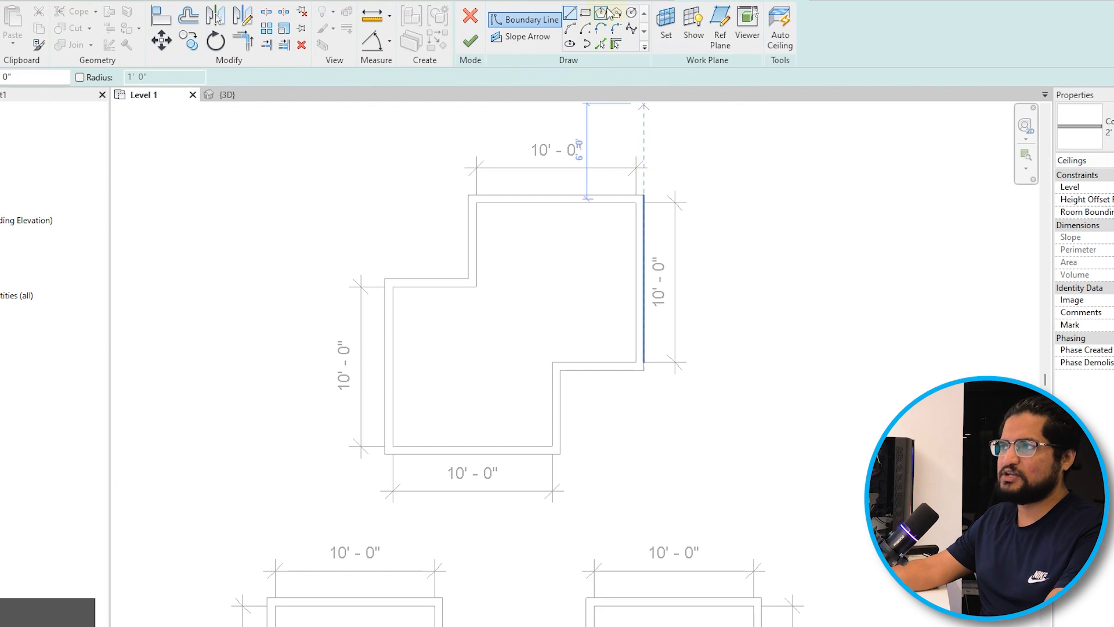
{"action": "left_click", "coordinate": [477, 203]}
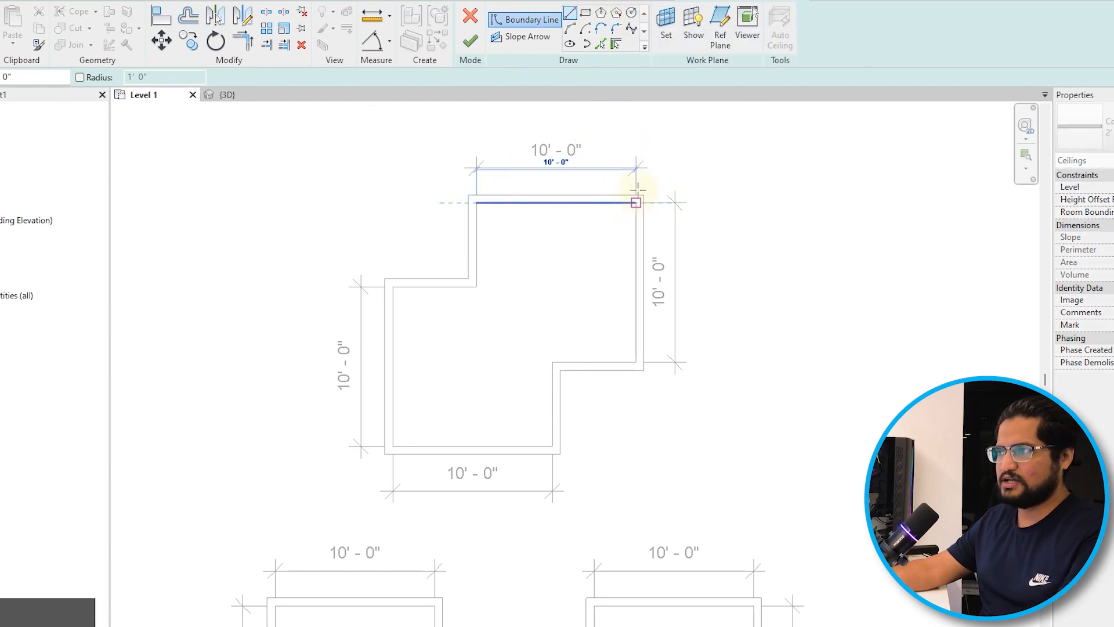
{"action": "key", "text": "Escape"}
{"action": "left_click", "coordinate": [600, 45]}
{"action": "left_click", "coordinate": [552, 203]}
{"action": "left_click", "coordinate": [476, 243]}
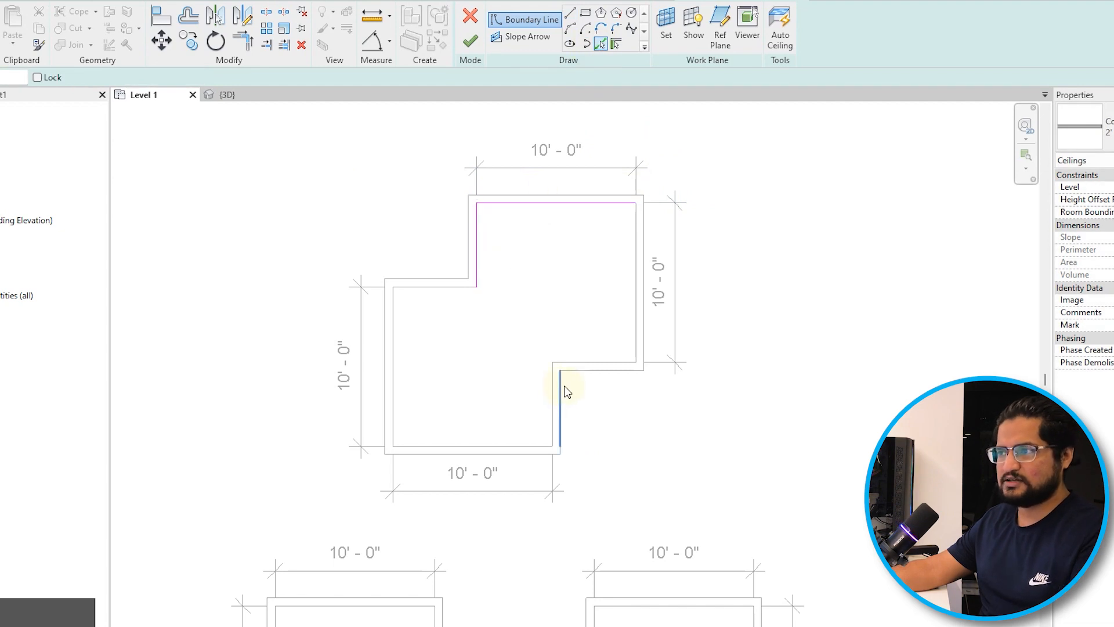
{"action": "key", "text": "Escape"}
{"action": "left_click", "coordinate": [477, 23]}
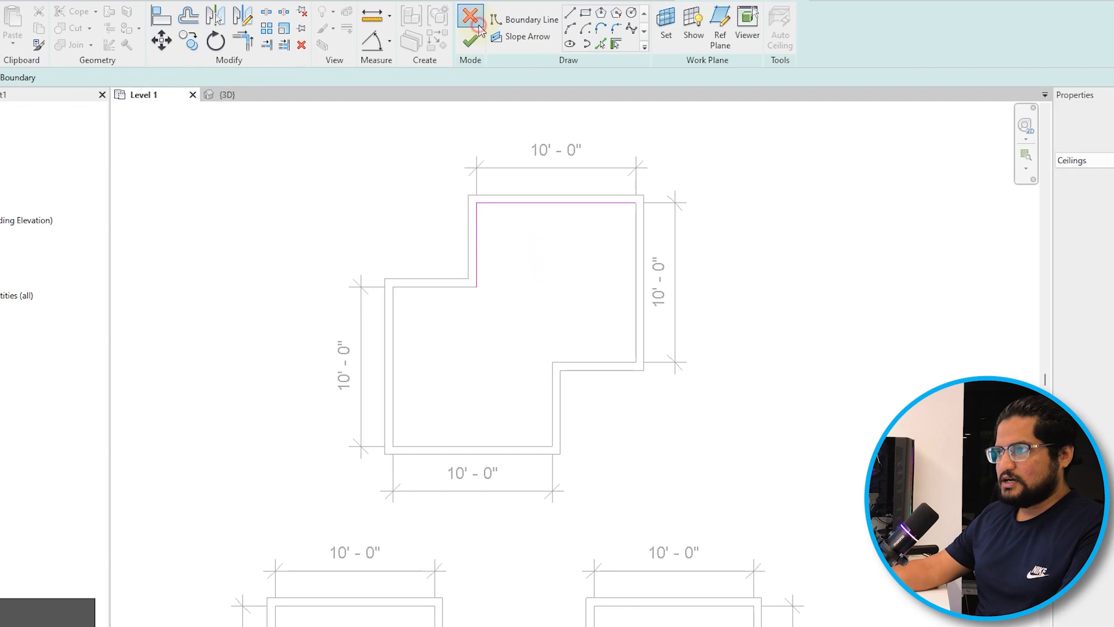
{"action": "left_click", "coordinate": [619, 349]}
{"action": "scroll", "coordinate": [615, 308], "scroll_direction": "down", "scroll_amount": 3}
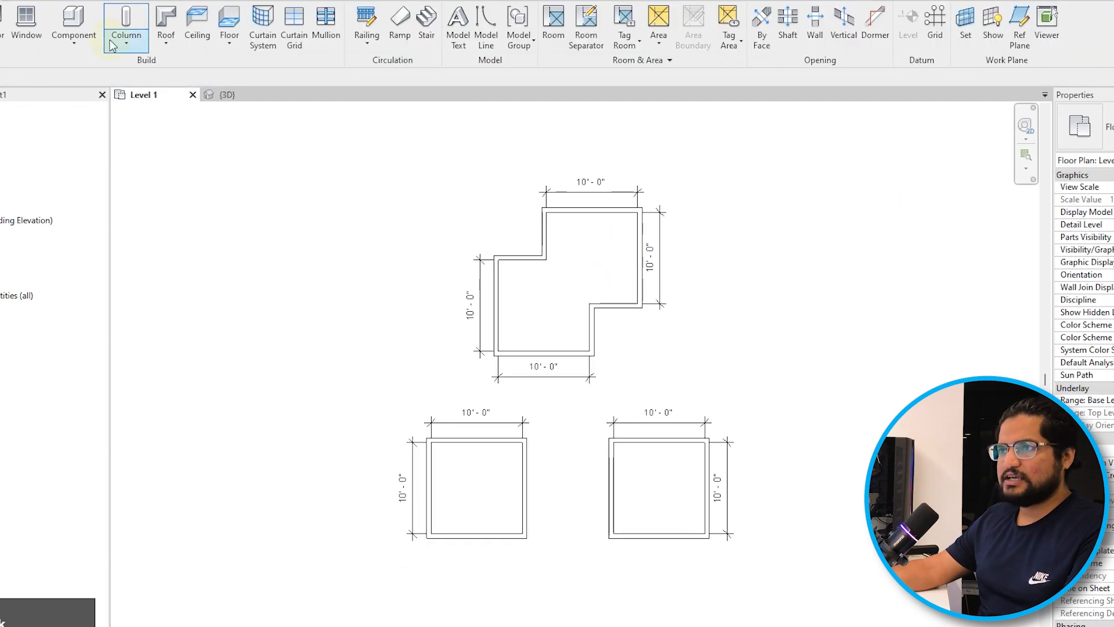
Step: Place an automatic 2' x 2' ACT System ceiling in the lower-left square room at 8' 0" above Level 1
{"action": "left_click", "coordinate": [197, 23]}
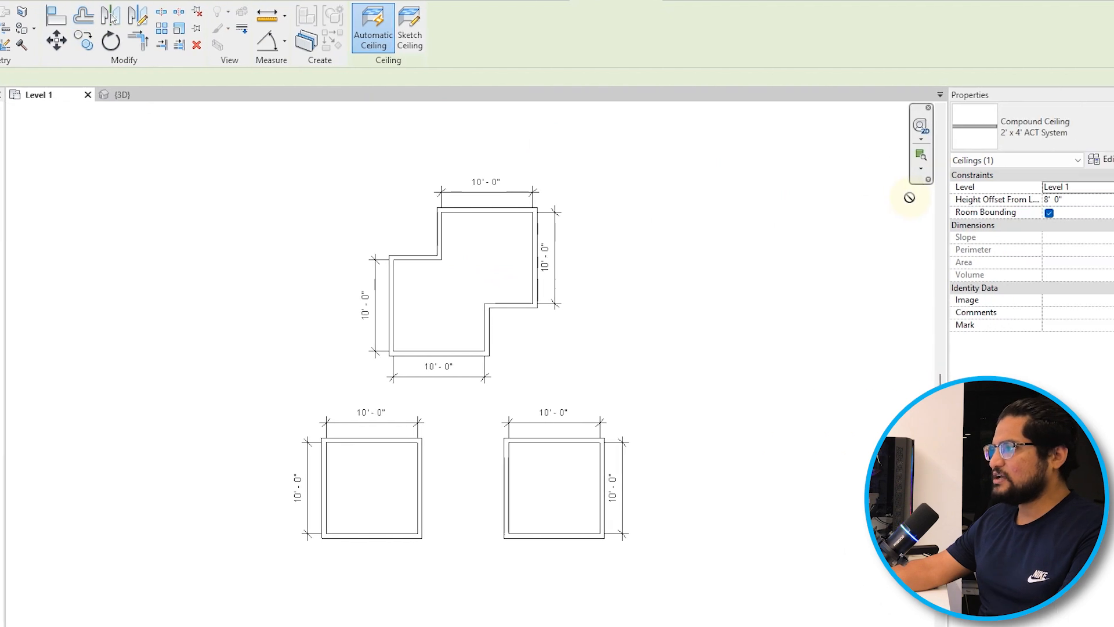
{"action": "left_click", "coordinate": [1020, 127]}
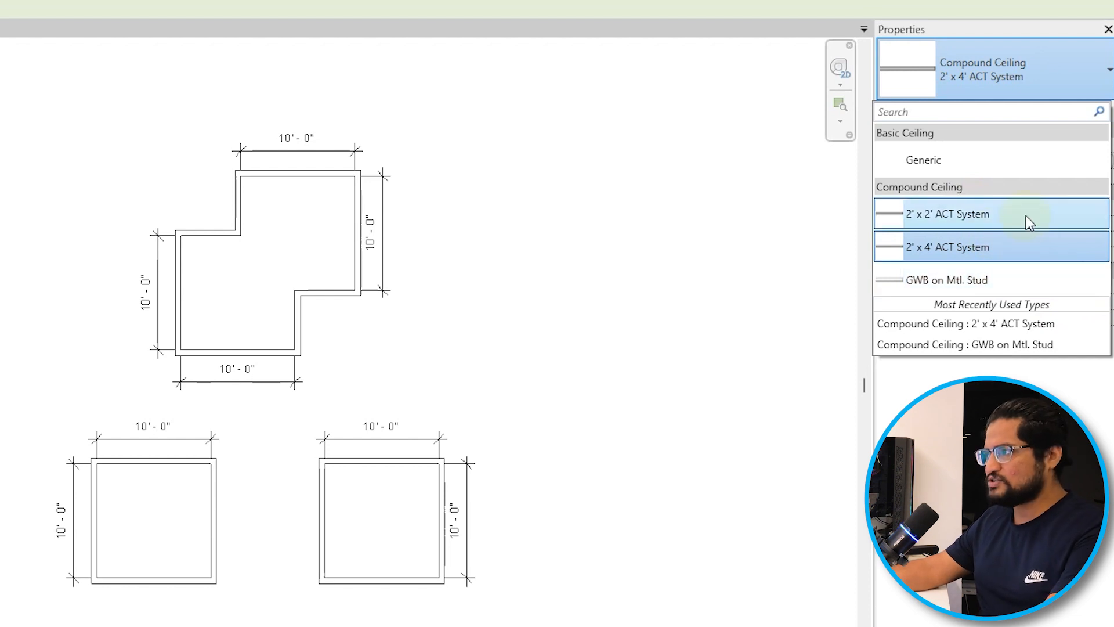
{"action": "left_click", "coordinate": [932, 218]}
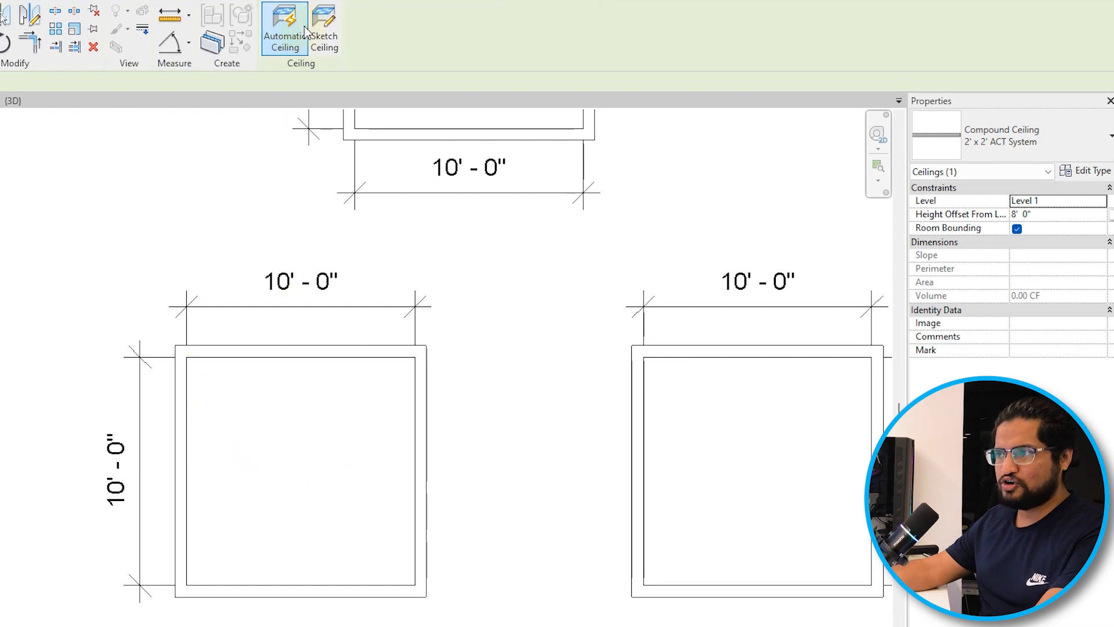
{"action": "scroll", "coordinate": [292, 450], "scroll_direction": "up", "scroll_amount": 1}
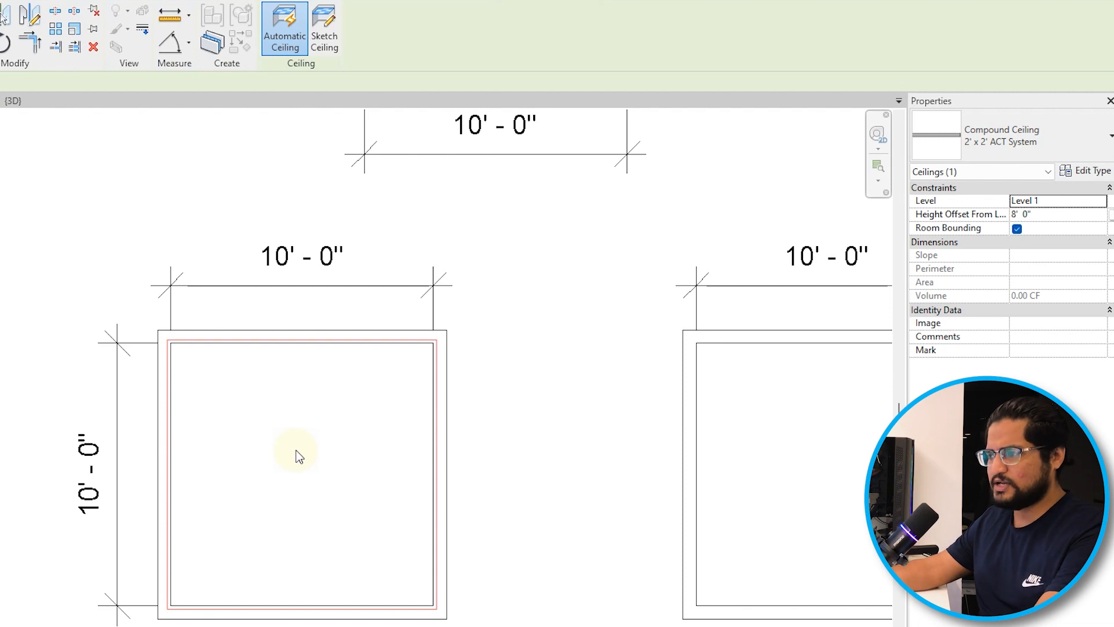
{"action": "left_click", "coordinate": [296, 450]}
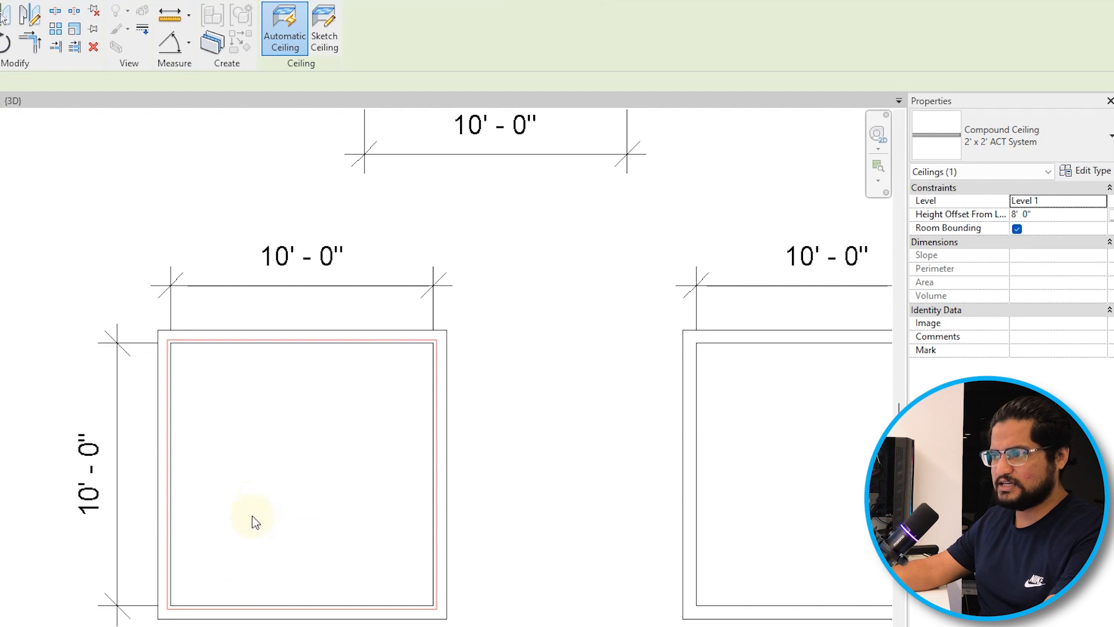
{"action": "key", "text": "Escape"}
{"action": "key", "text": "Escape"}
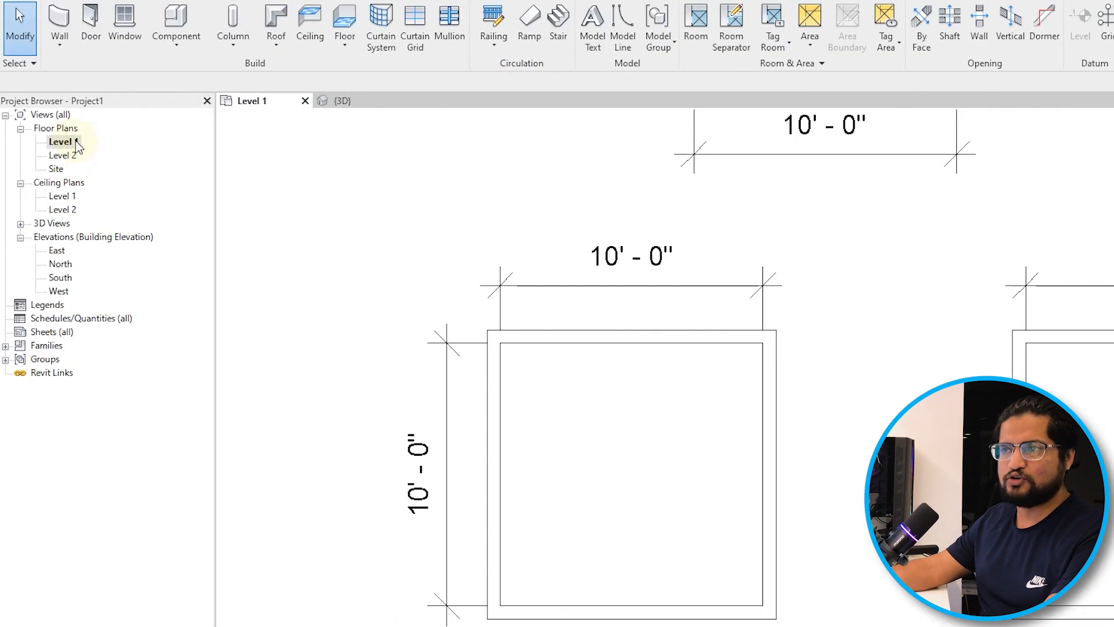
Step: Open the Level 1 ceiling plan and bring the lower-left square room's ceiling into view
{"action": "left_click", "coordinate": [62, 196]}
{"action": "left_click", "coordinate": [90, 208]}
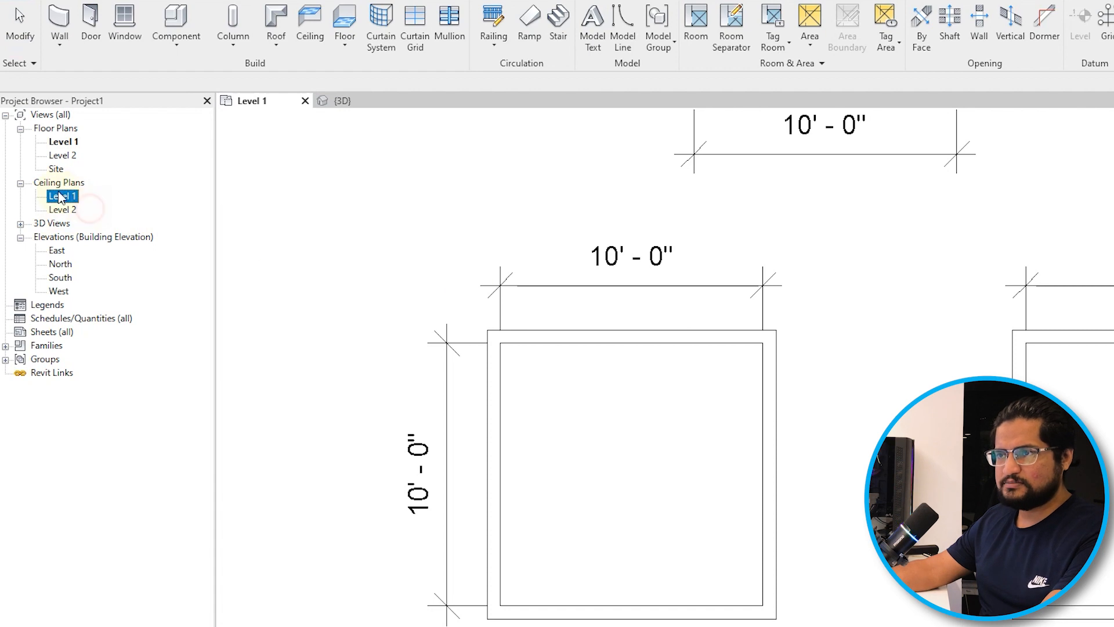
{"action": "double_click", "coordinate": [66, 198]}
{"action": "scroll", "coordinate": [644, 438], "scroll_direction": "up", "scroll_amount": 2}
{"action": "middle_click_drag", "start_coordinate": [644, 435], "coordinate": [627, 359]}
{"action": "scroll", "coordinate": [615, 358], "scroll_direction": "down", "scroll_amount": 1}
{"action": "scroll", "coordinate": [606, 389], "scroll_direction": "down", "scroll_amount": 3}
{"action": "middle_click_drag", "start_coordinate": [627, 430], "coordinate": [617, 454]}
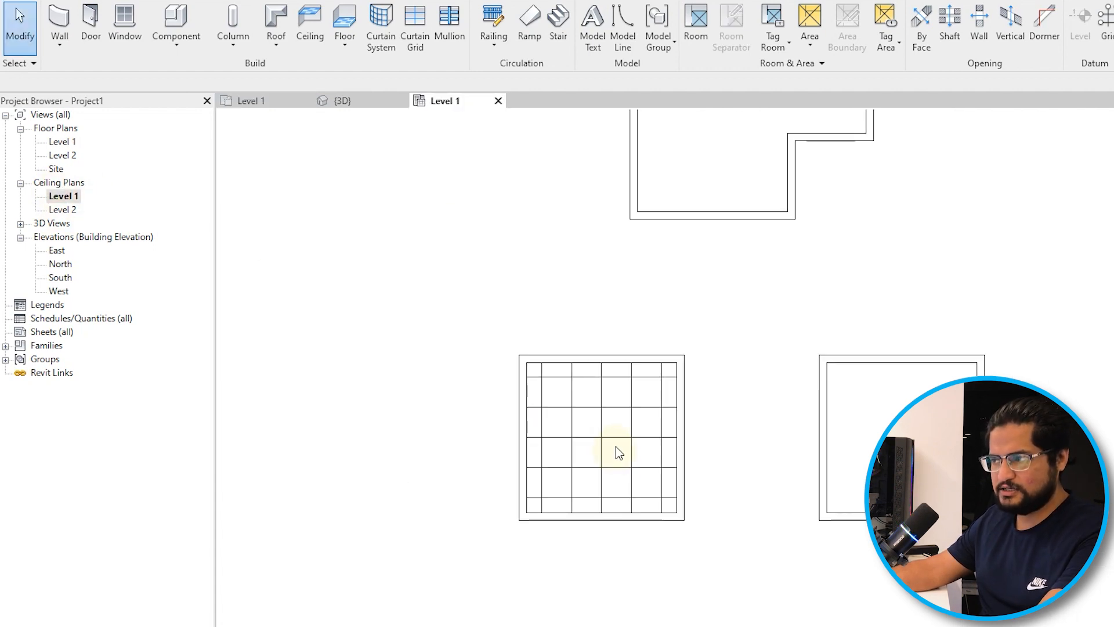
Step: Add an aligned dimension between two neighbouring vertical grid lines of the 2' x 2' ceiling, placed above the room
{"action": "scroll", "coordinate": [592, 422], "scroll_direction": "up", "scroll_amount": 2}
{"action": "key", "text": "d"}
{"action": "key", "text": "i"}
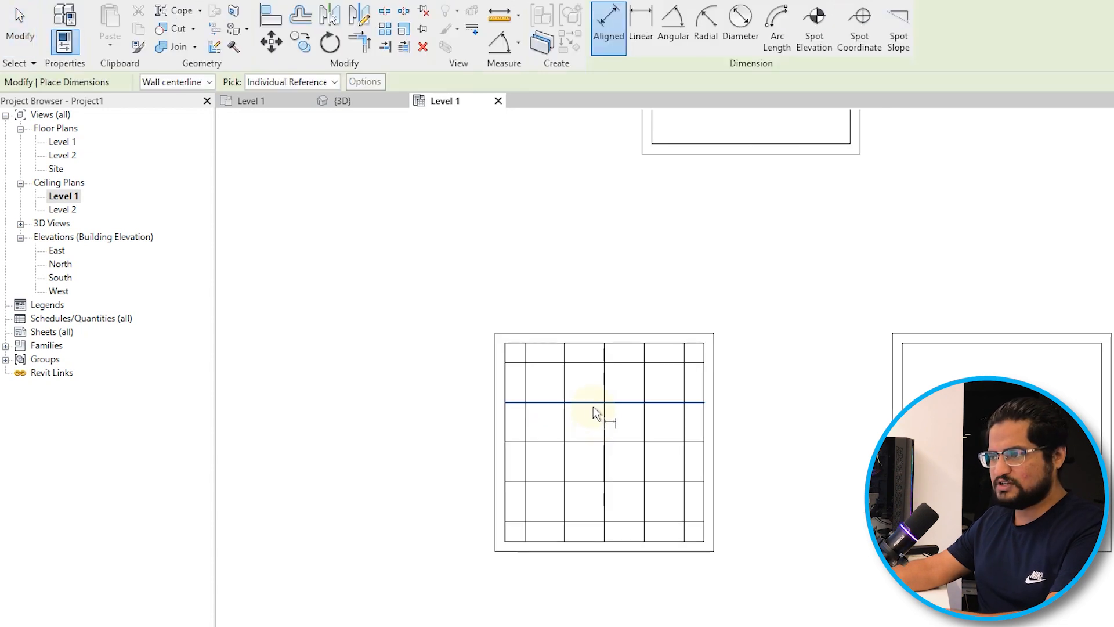
{"action": "scroll", "coordinate": [593, 409], "scroll_direction": "up", "scroll_amount": 1}
{"action": "left_click", "coordinate": [557, 373]}
{"action": "left_click", "coordinate": [607, 377]}
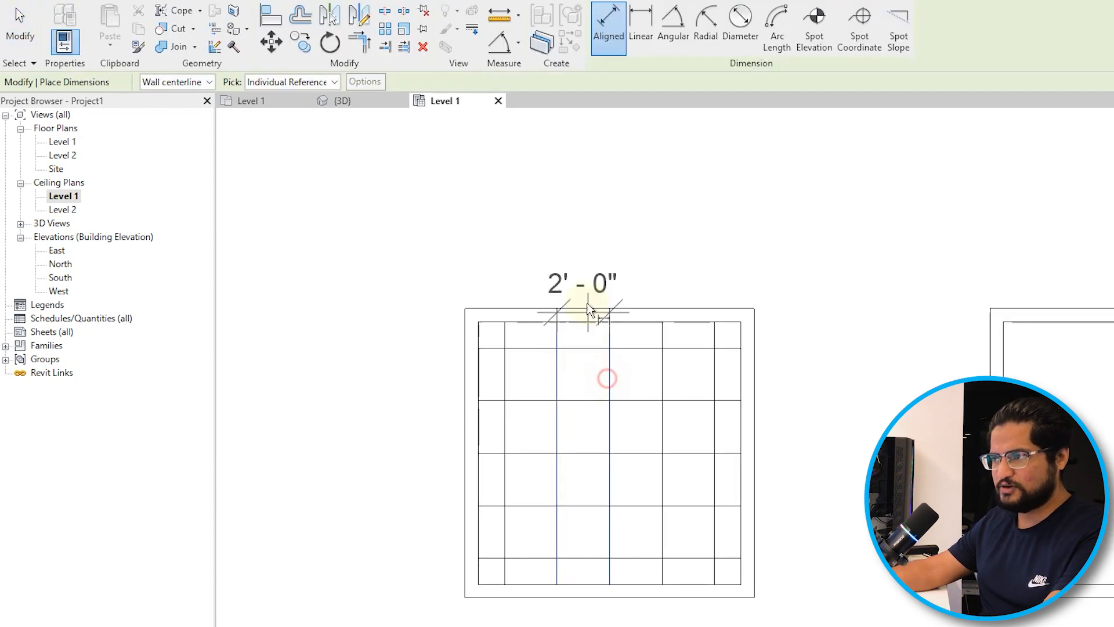
{"action": "left_click", "coordinate": [587, 268]}
Step: Dimension two neighbouring horizontal grid lines of the same ceiling, and undo both grid dimensions
{"action": "left_click", "coordinate": [596, 349]}
{"action": "left_click", "coordinate": [595, 399]}
{"action": "left_click", "coordinate": [648, 412]}
{"action": "key", "text": "ctrl+z"}
{"action": "key", "text": "ctrl+z"}
{"action": "key", "text": "Escape"}
{"action": "key", "text": "Escape"}
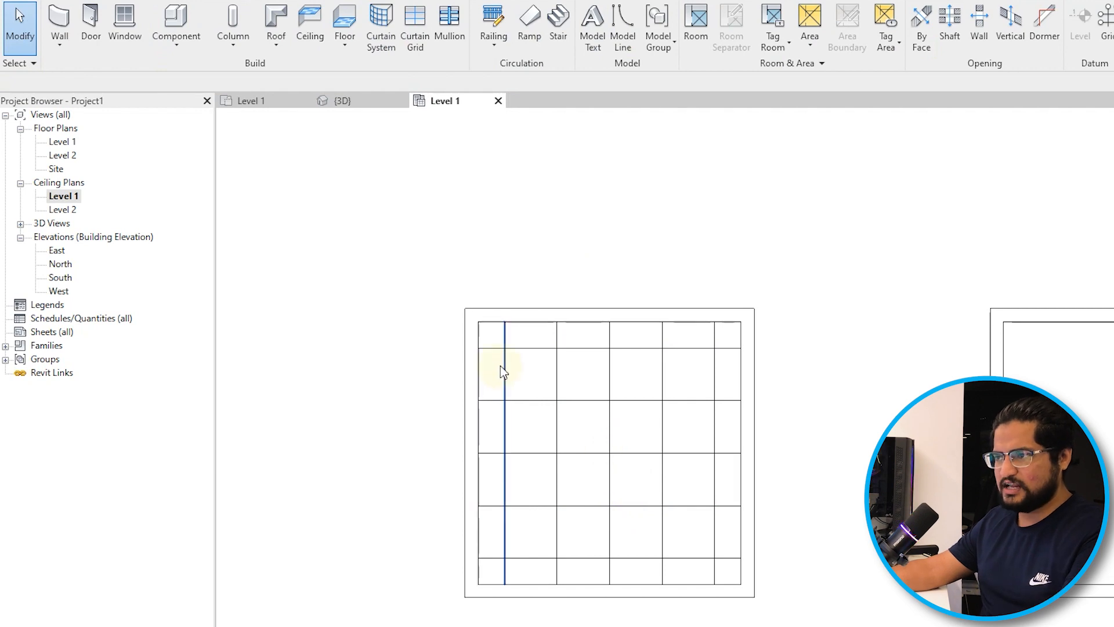
Step: Examine the type properties of the 2' x 2' ACT System ceiling and its Duplicate option, leaving without changes
{"action": "left_click", "coordinate": [483, 358]}
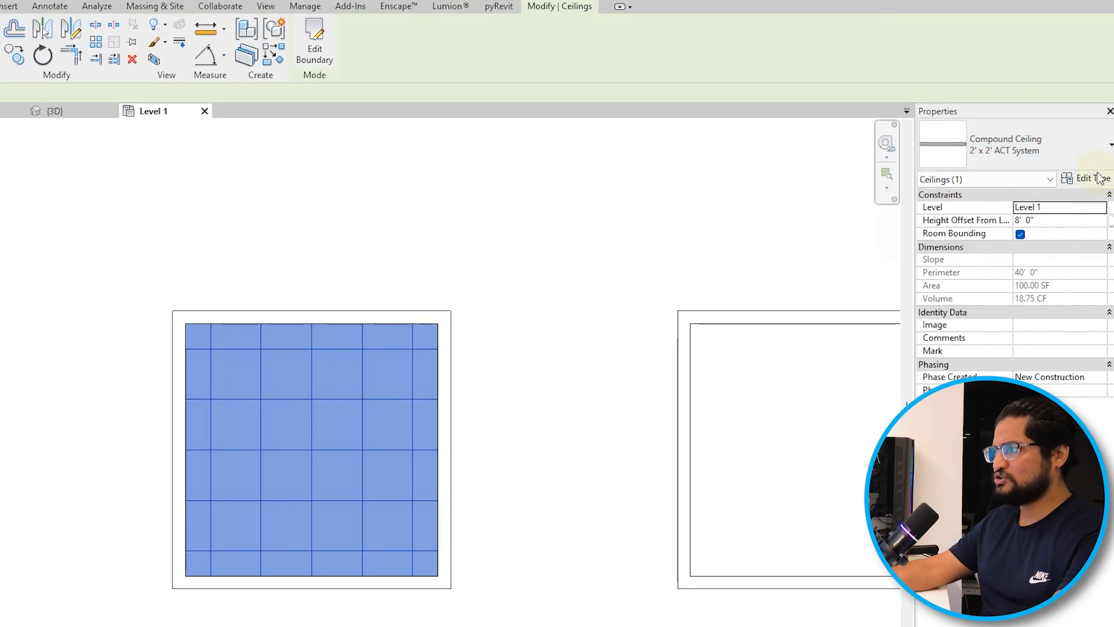
{"action": "left_click", "coordinate": [1091, 178]}
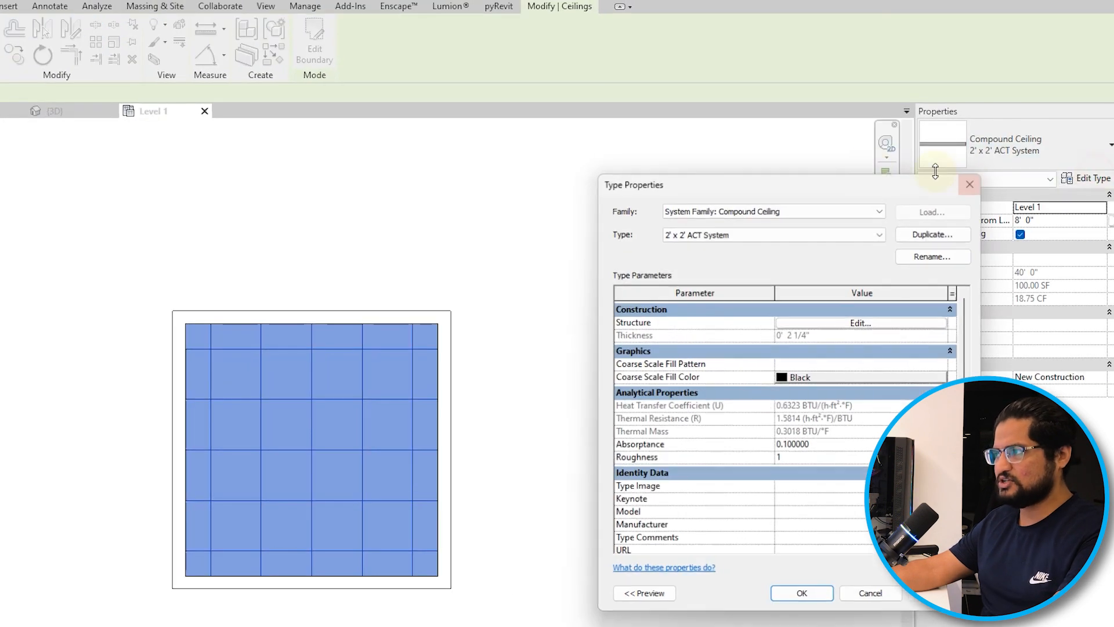
{"action": "left_click", "coordinate": [929, 233]}
{"action": "key", "text": "Escape"}
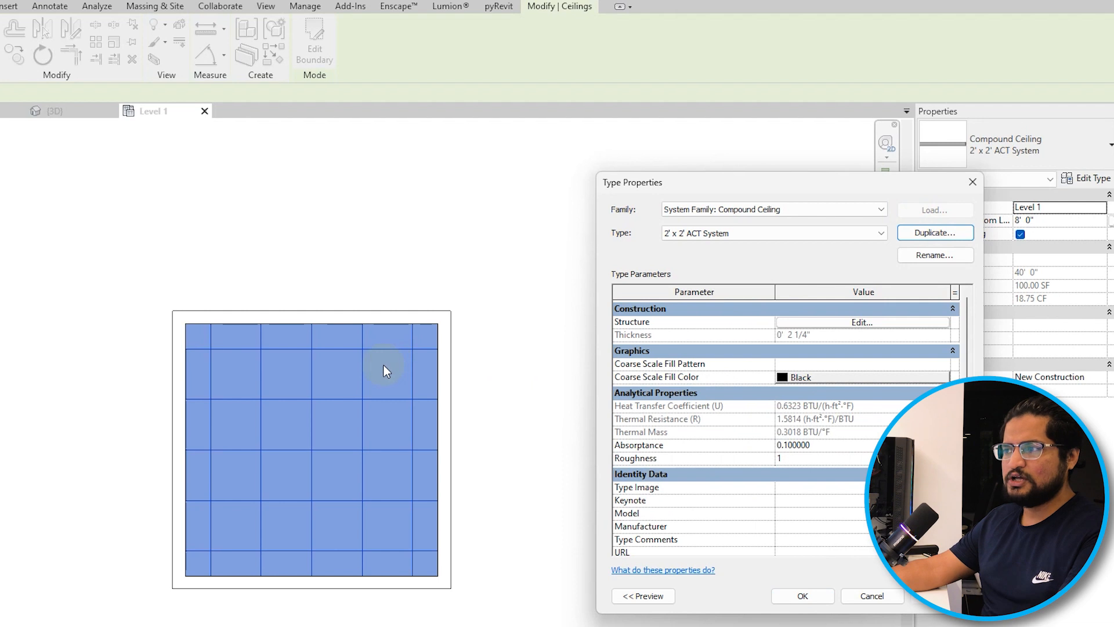
{"action": "key", "text": "Escape"}
{"action": "key", "text": "Escape"}
Step: Place an automatic 2' x 4' ACT System ceiling in the lower-right square room
{"action": "scroll", "coordinate": [371, 394], "scroll_direction": "down", "scroll_amount": 2}
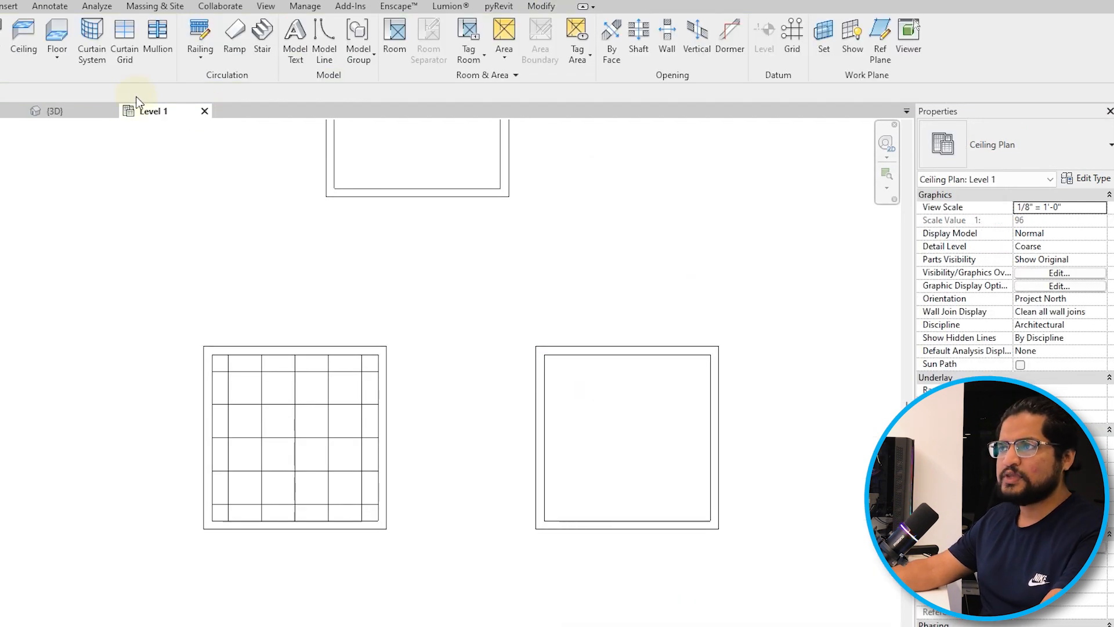
{"action": "left_click", "coordinate": [23, 34]}
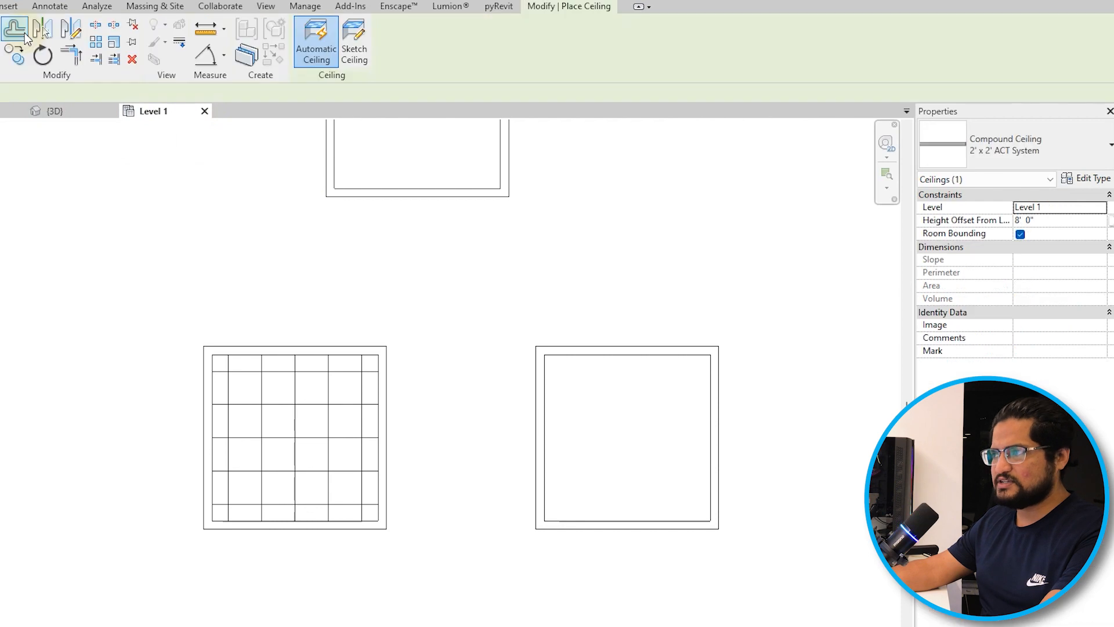
{"action": "left_click", "coordinate": [1057, 144]}
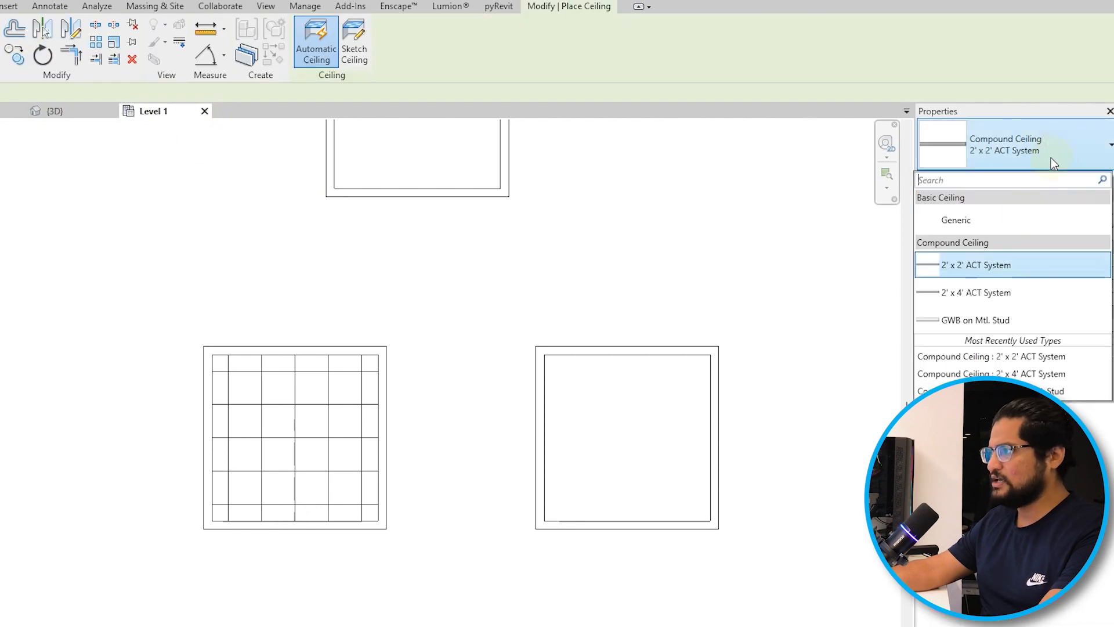
{"action": "left_click", "coordinate": [995, 294]}
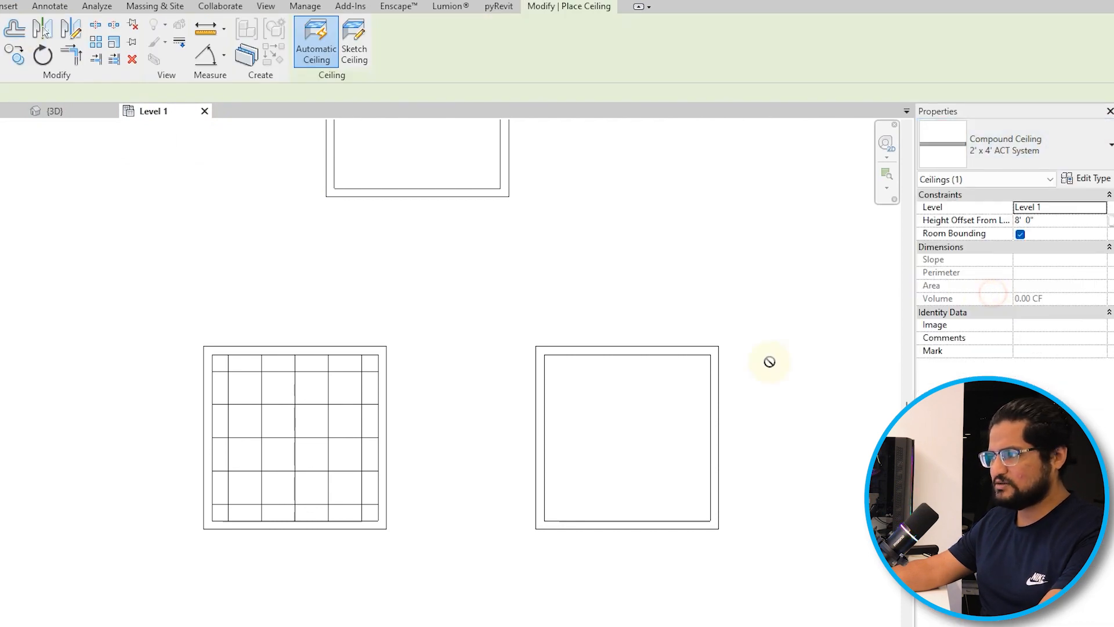
{"action": "left_click", "coordinate": [669, 445]}
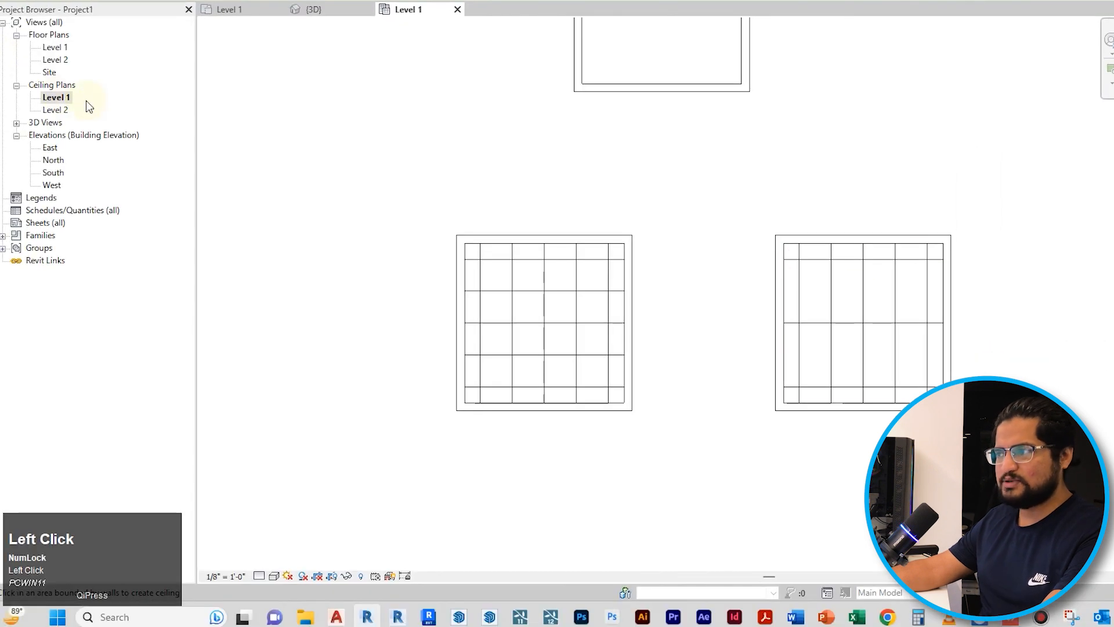
{"action": "key", "text": "Escape"}
Step: Align the uppermost horizontal grid line of the 2' x 2' ceiling with the inner face of the room's upper wall
{"action": "scroll", "coordinate": [942, 321], "scroll_direction": "up", "scroll_amount": 2}
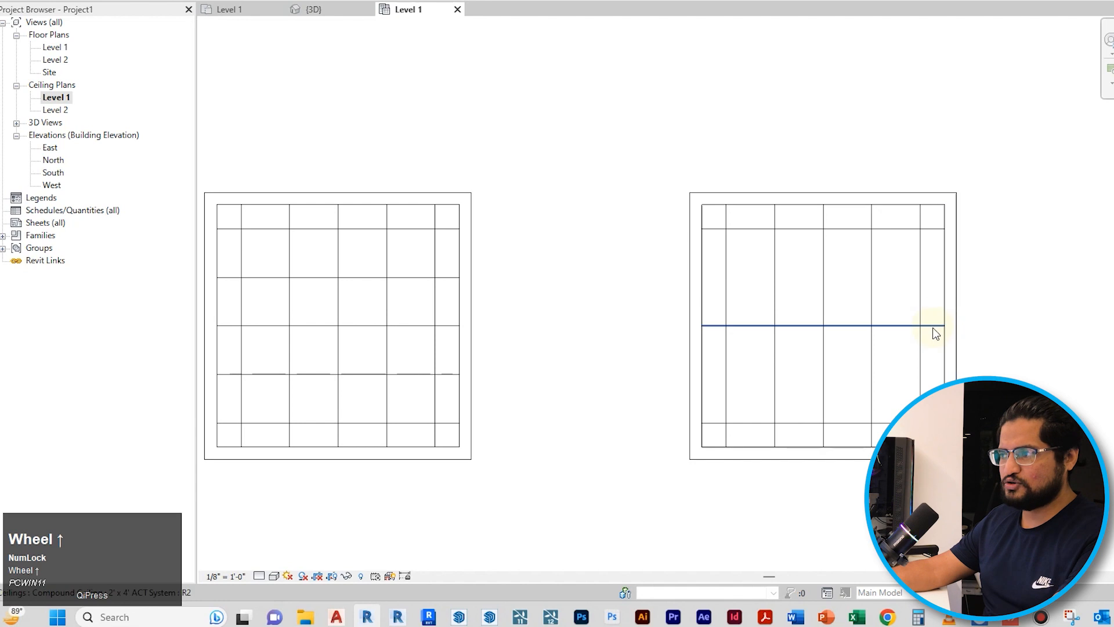
{"action": "scroll", "coordinate": [943, 327], "scroll_direction": "down", "scroll_amount": 1}
{"action": "middle_click", "coordinate": [946, 336]}
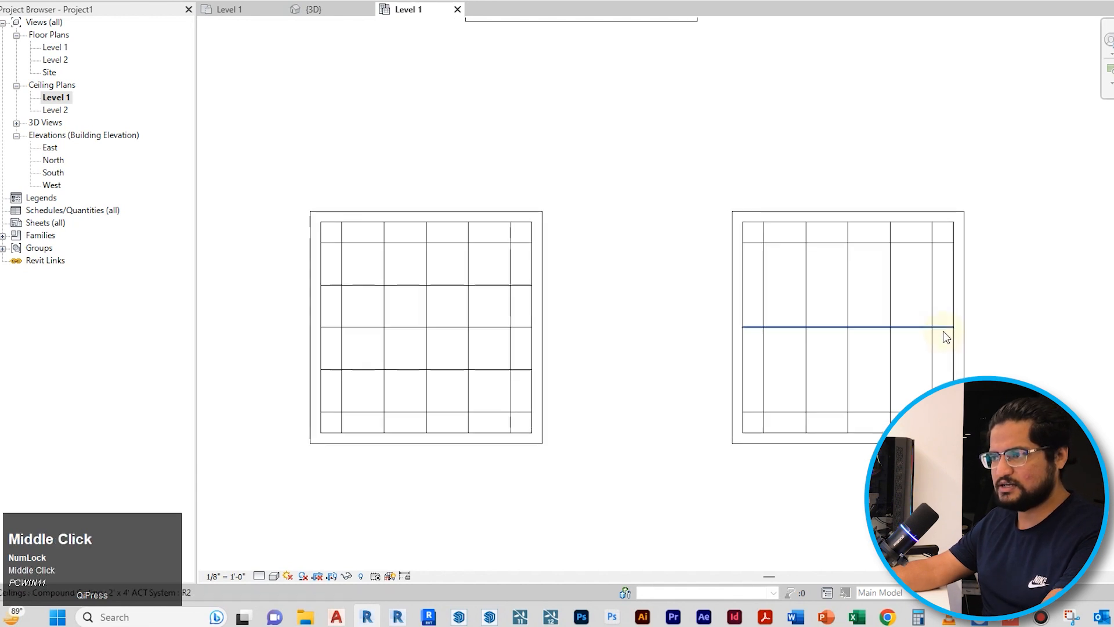
{"action": "middle_click_drag", "start_coordinate": [620, 323], "coordinate": [741, 310]}
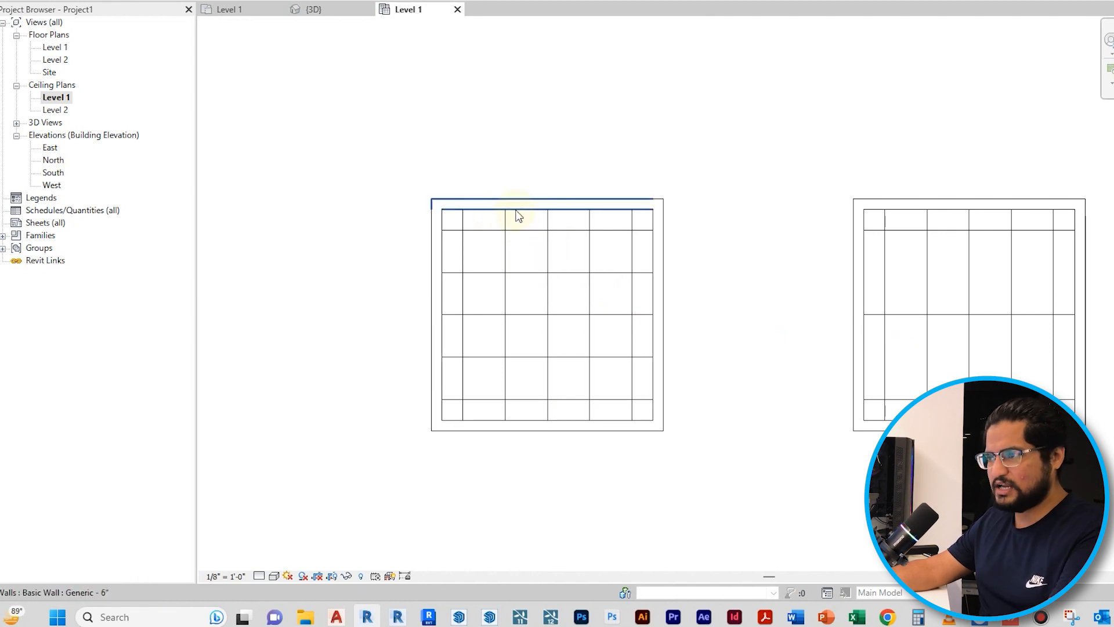
{"action": "scroll", "coordinate": [482, 232], "scroll_direction": "up", "scroll_amount": 2}
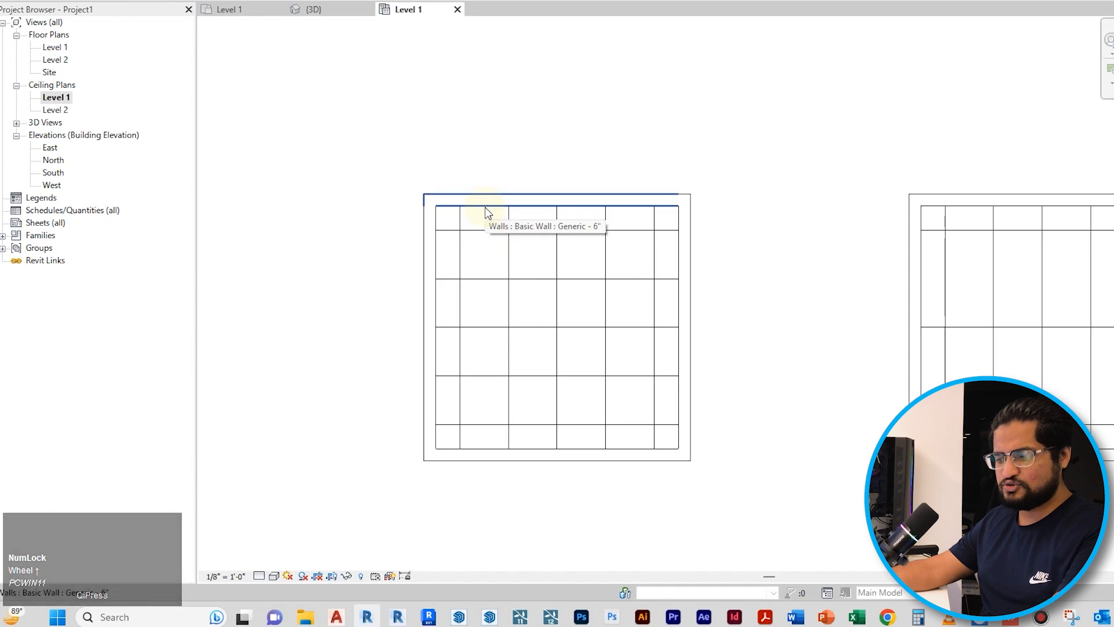
{"action": "key", "text": "a"}
{"action": "key", "text": "l"}
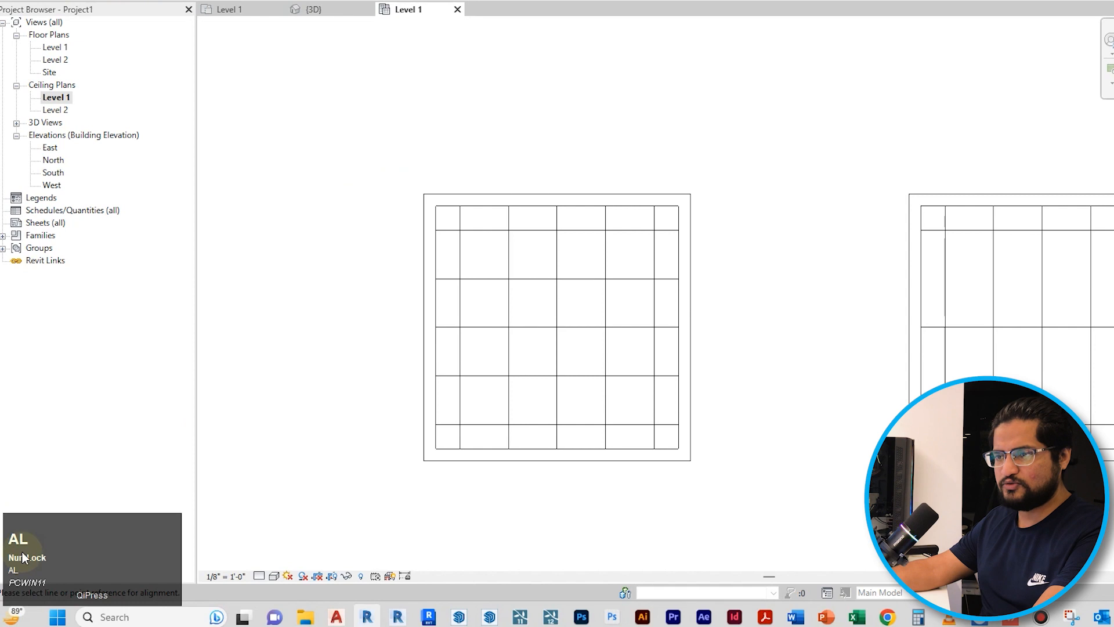
{"action": "left_click", "coordinate": [489, 212]}
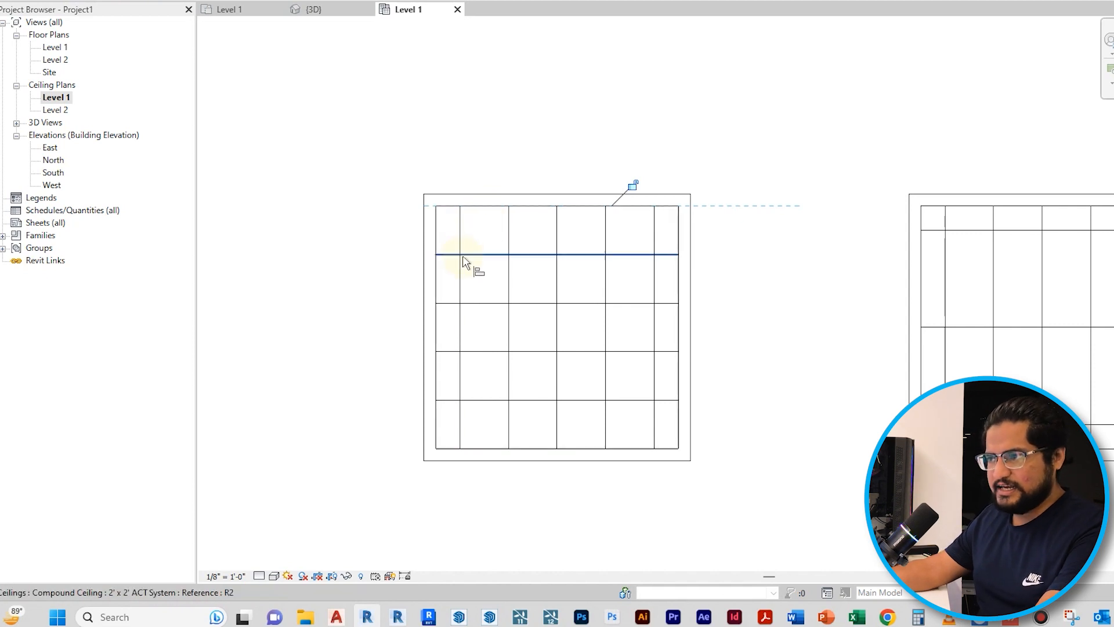
Step: Align the leftmost vertical grid line of the 2' x 2' ceiling with the left wall's inner face, and undo the alignment
{"action": "left_click", "coordinate": [437, 278]}
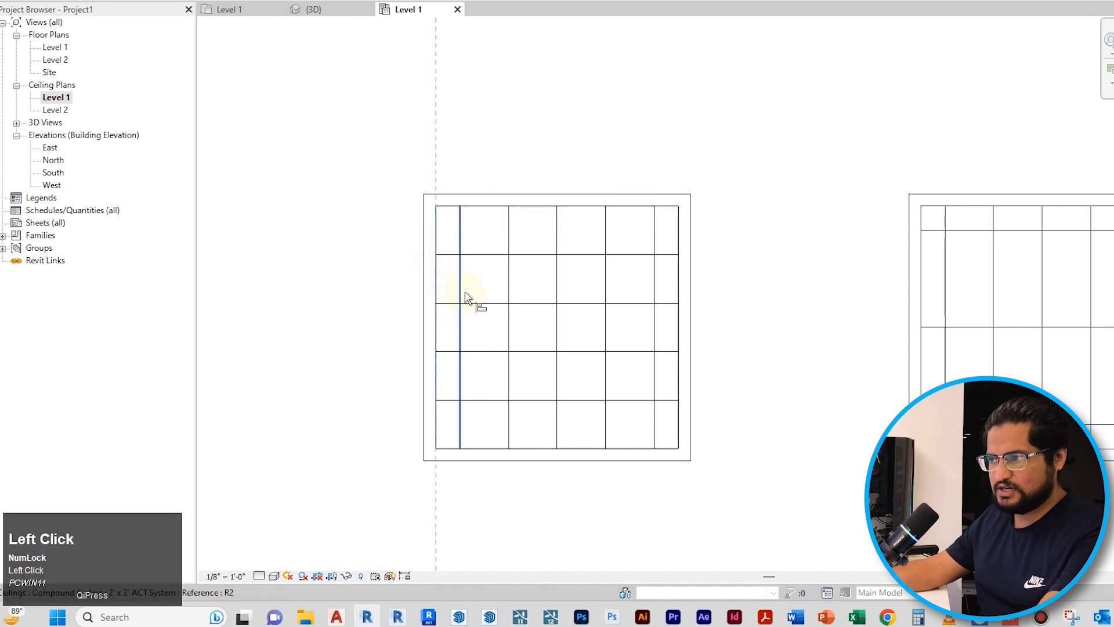
{"action": "left_click", "coordinate": [463, 287]}
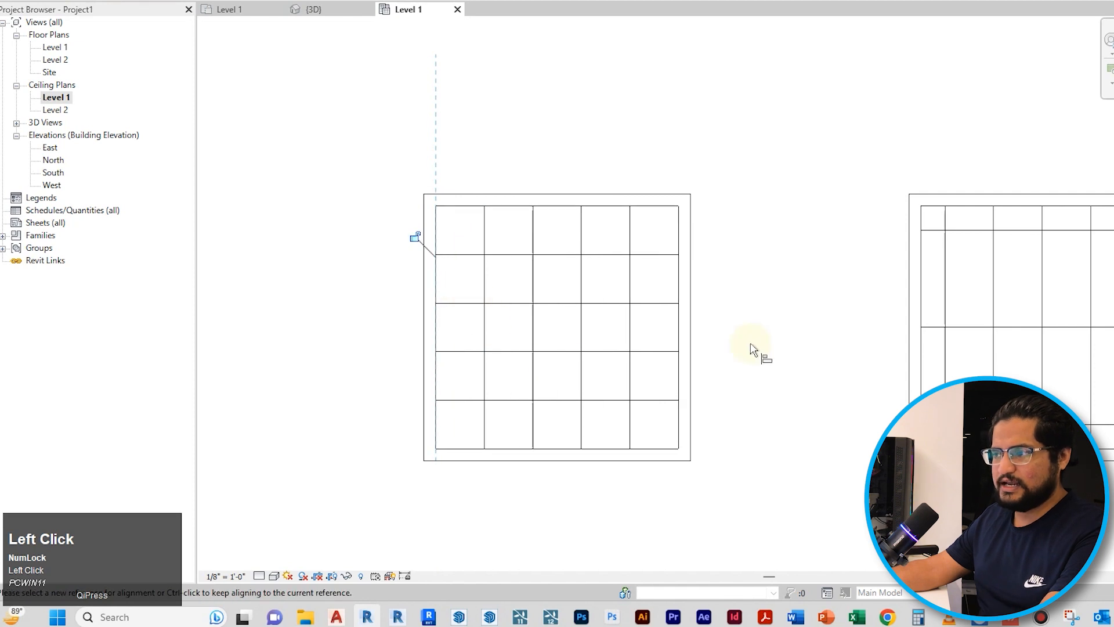
{"action": "key", "text": "Escape"}
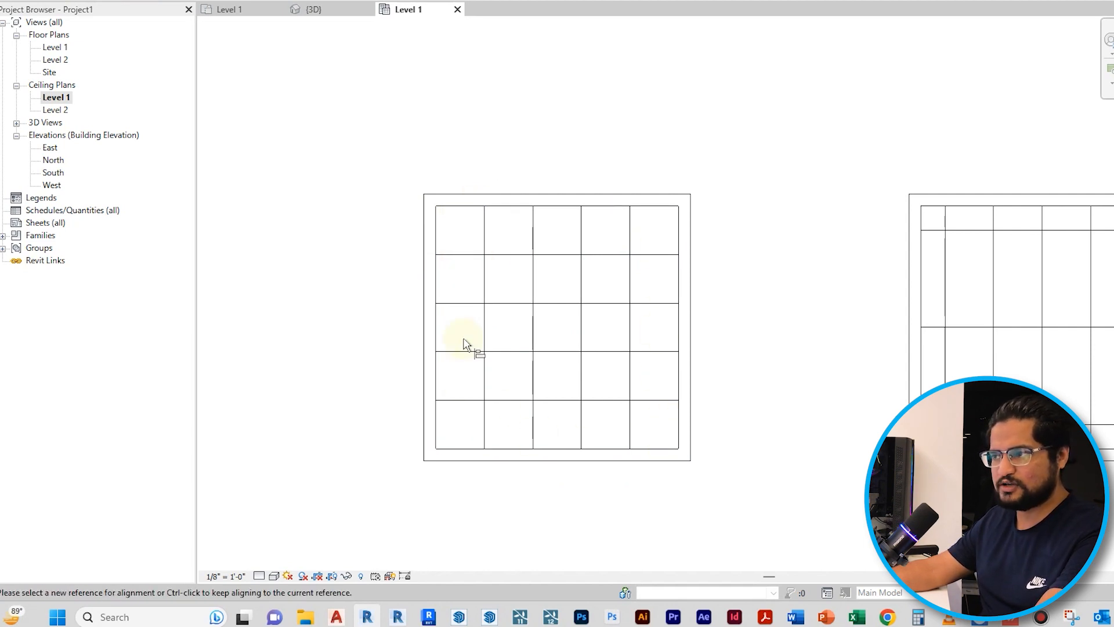
{"action": "key", "text": "Escape"}
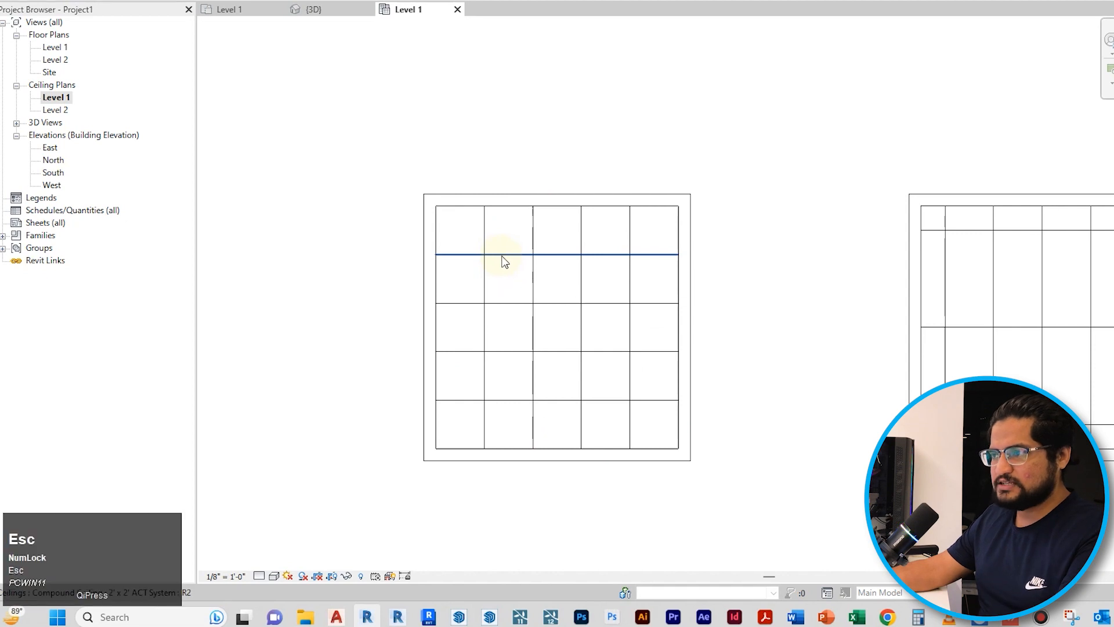
{"action": "key", "text": "ctrl+z"}
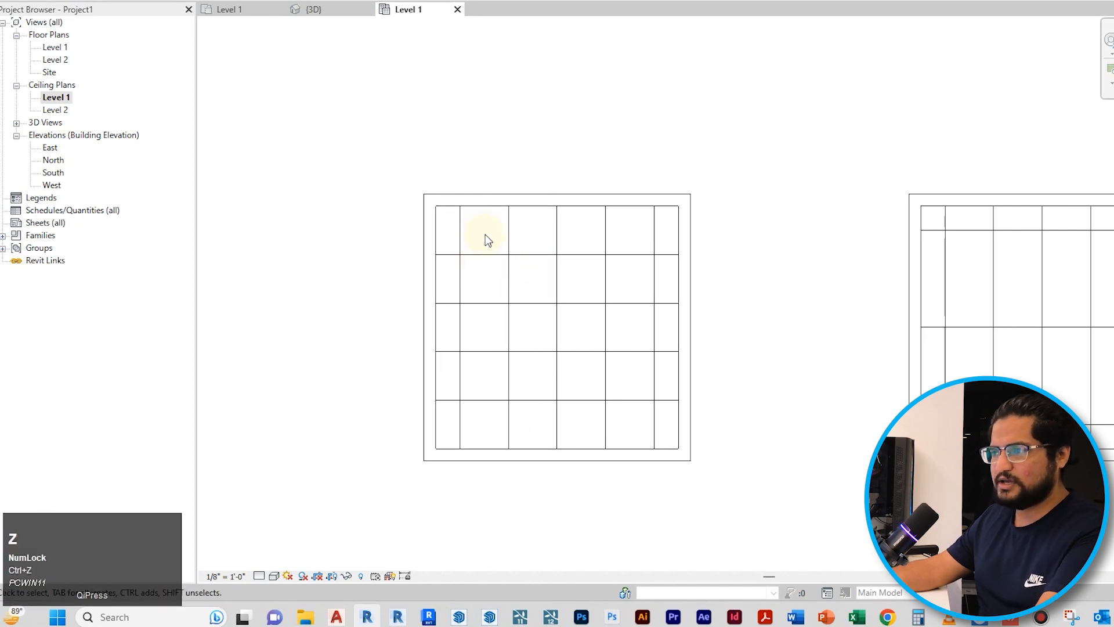
Step: Try to move the leftmost vertical grid line toward the left wall, and undo the earlier alignment of the horizontal grid lines
{"action": "left_click", "coordinate": [468, 231]}
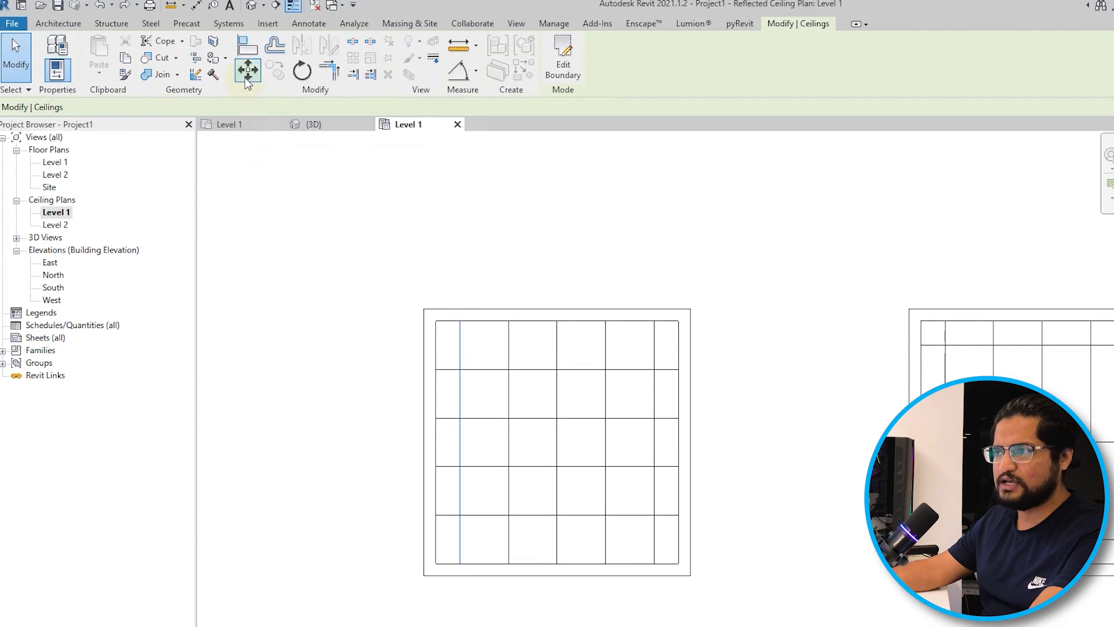
{"action": "left_click", "coordinate": [248, 71]}
{"action": "left_click", "coordinate": [464, 327]}
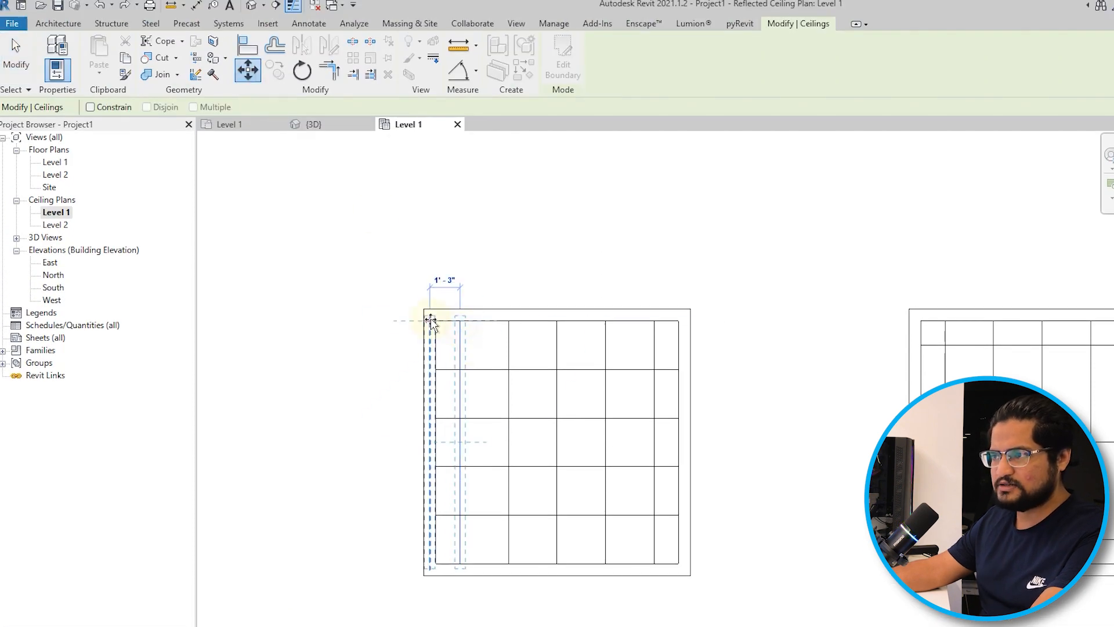
{"action": "key", "text": "Escape"}
{"action": "key", "text": "Escape"}
{"action": "key", "text": "ctrl+z"}
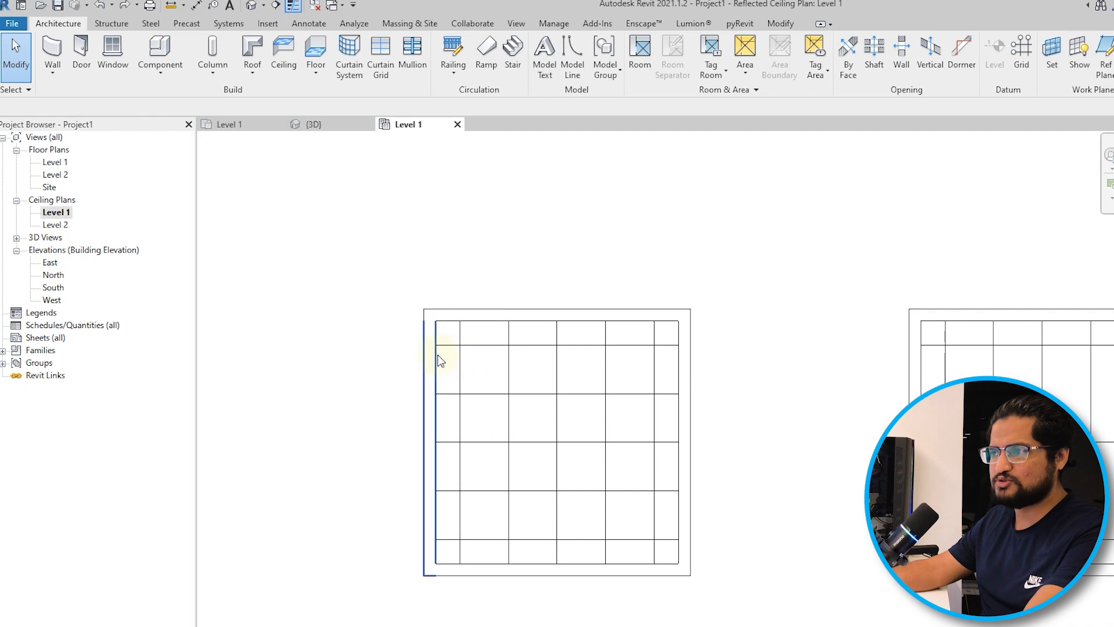
Step: Move the 2' x 2' ceiling grid from its upper-left line intersection onto the room's upper-left inner corner
{"action": "left_click", "coordinate": [461, 364]}
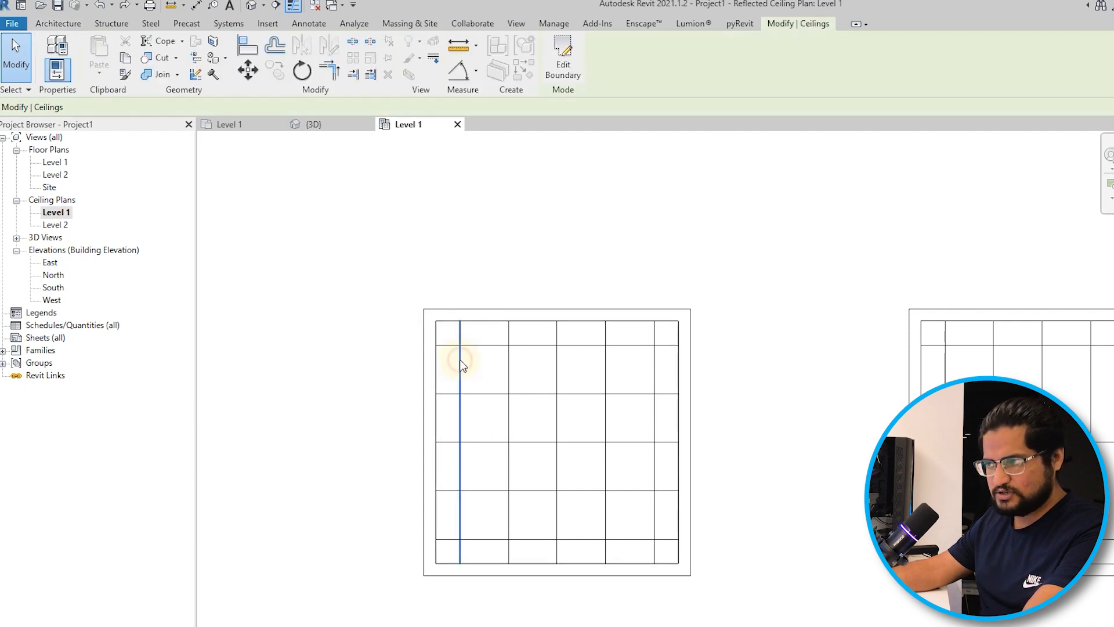
{"action": "left_click", "coordinate": [247, 69]}
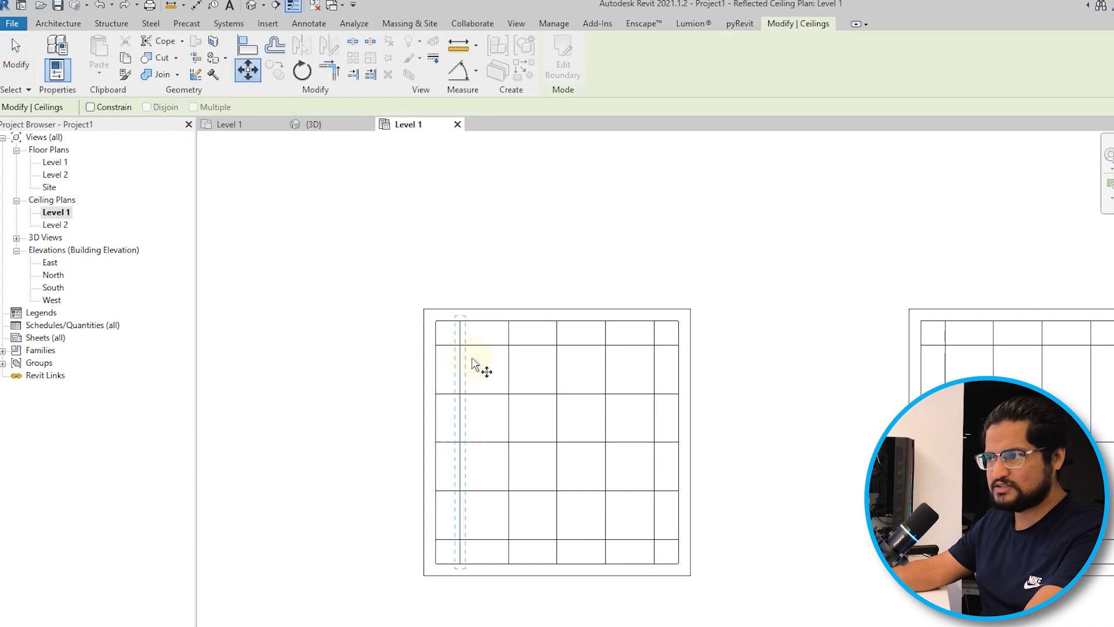
{"action": "scroll", "coordinate": [480, 375], "scroll_direction": "up", "scroll_amount": 3}
{"action": "left_click", "coordinate": [460, 345]}
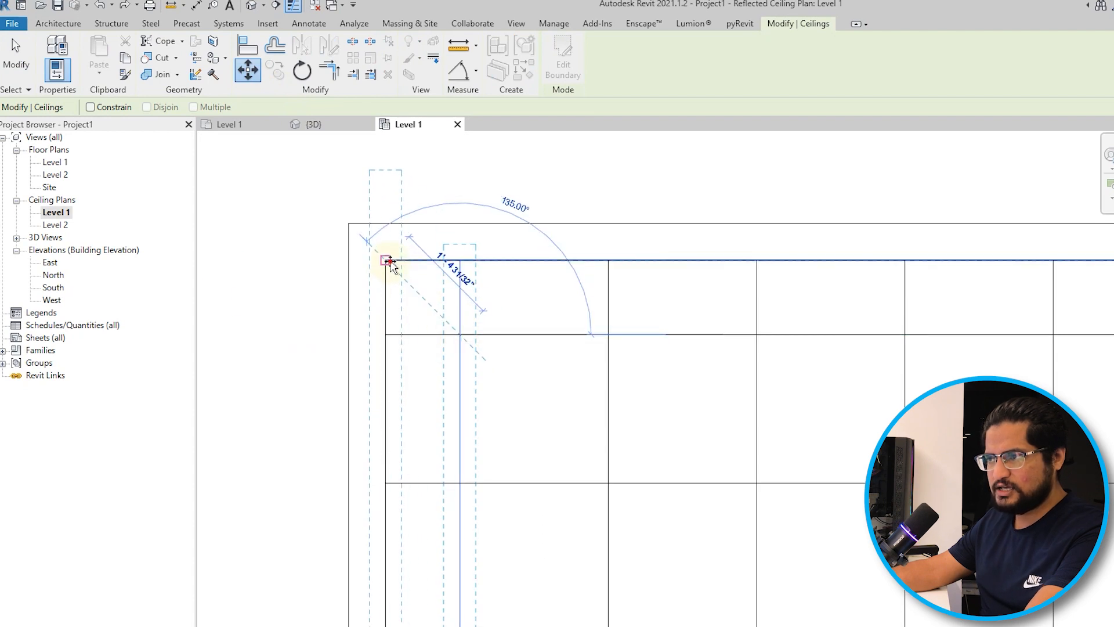
{"action": "left_click", "coordinate": [385, 260]}
{"action": "scroll", "coordinate": [498, 296], "scroll_direction": "down", "scroll_amount": 4}
{"action": "key", "text": "Escape"}
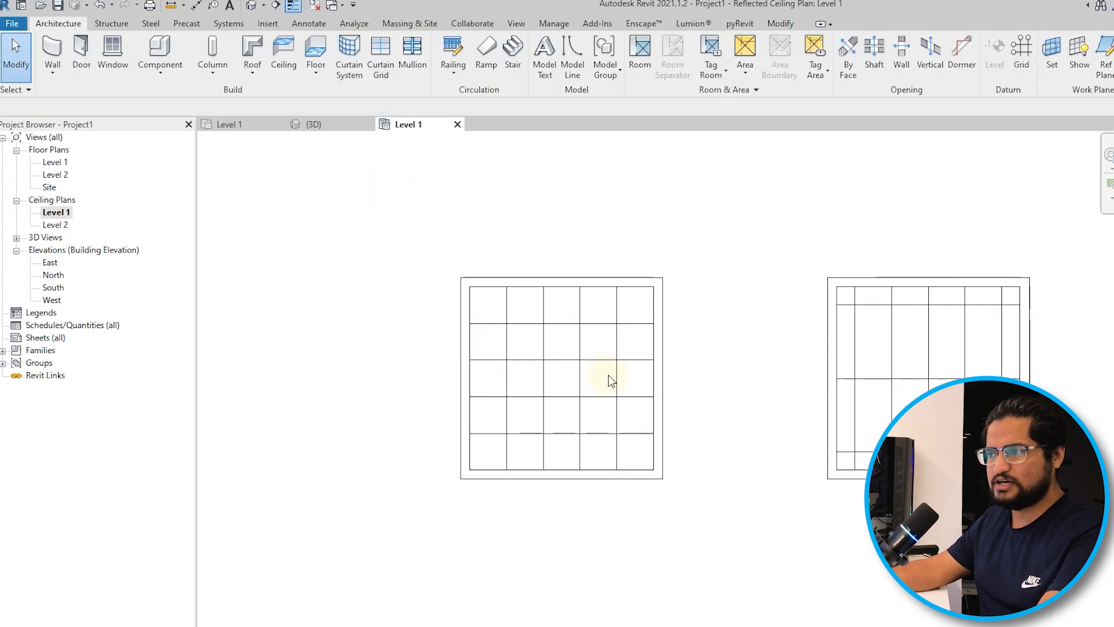
Step: Rotate the grid pattern of the 2' x 2' ceiling by 45 degrees
{"action": "middle_click_drag", "start_coordinate": [608, 376], "coordinate": [629, 413]}
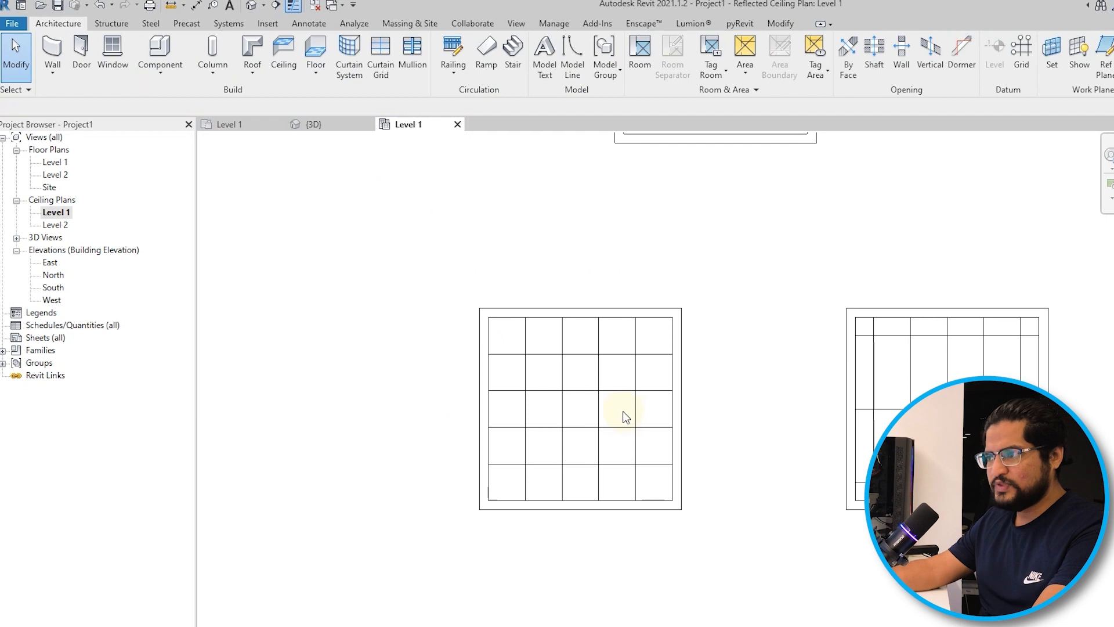
{"action": "scroll", "coordinate": [575, 382], "scroll_direction": "up", "scroll_amount": 1}
{"action": "middle_click_drag", "start_coordinate": [575, 382], "coordinate": [564, 398]}
{"action": "scroll", "coordinate": [564, 398], "scroll_direction": "up", "scroll_amount": 1}
{"action": "left_click", "coordinate": [549, 379]}
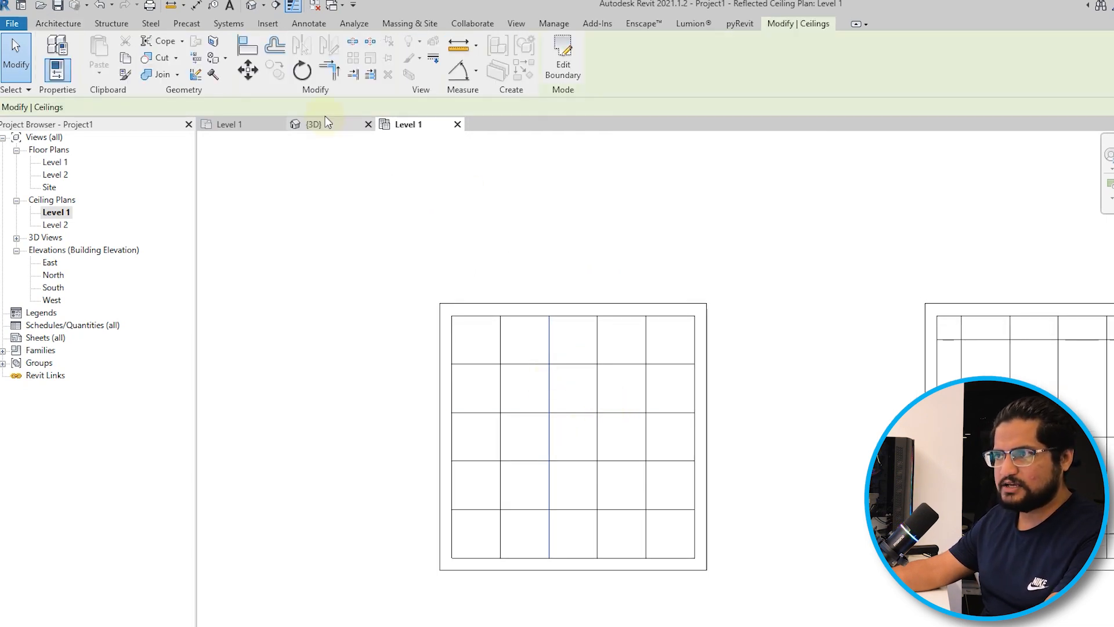
{"action": "left_click", "coordinate": [301, 70]}
{"action": "left_click", "coordinate": [680, 234]}
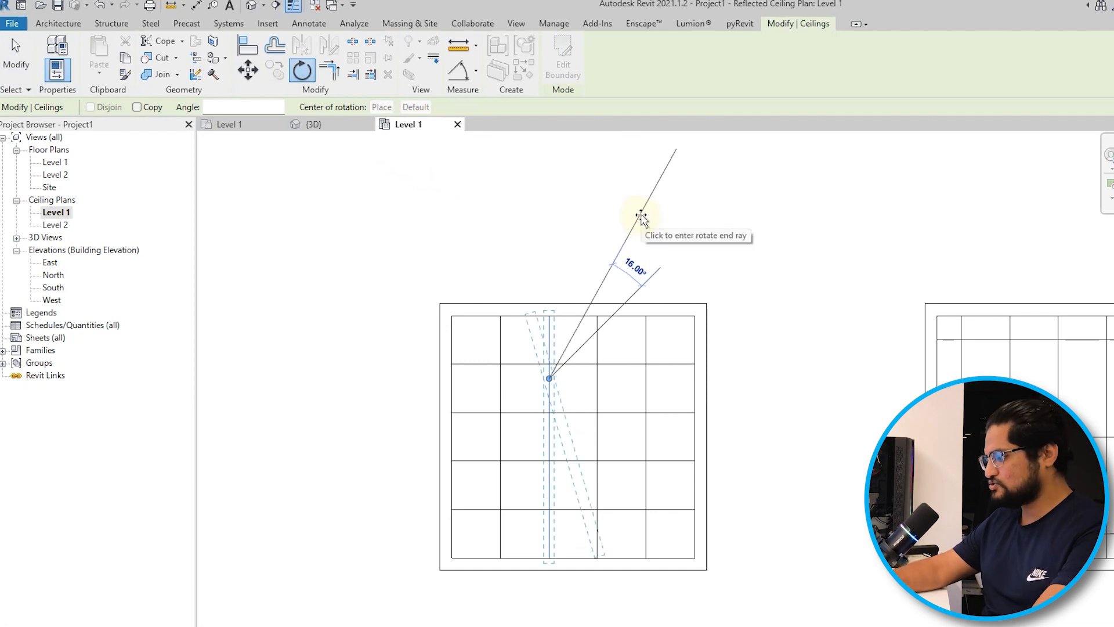
{"action": "type", "text": "45"}
{"action": "key", "text": "Return"}
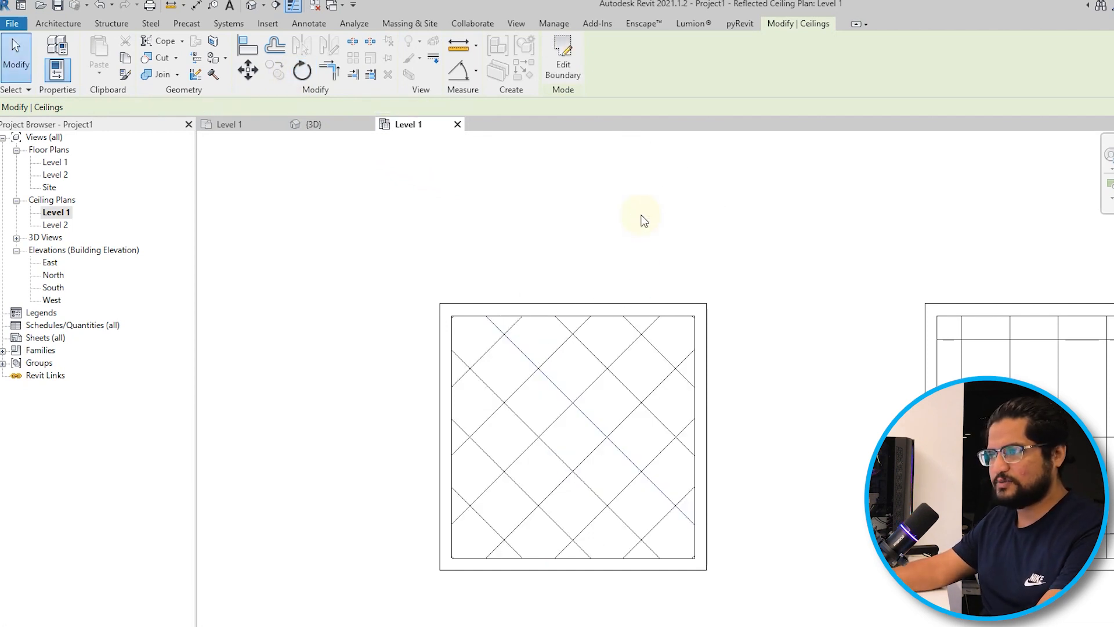
{"action": "left_click", "coordinate": [653, 227]}
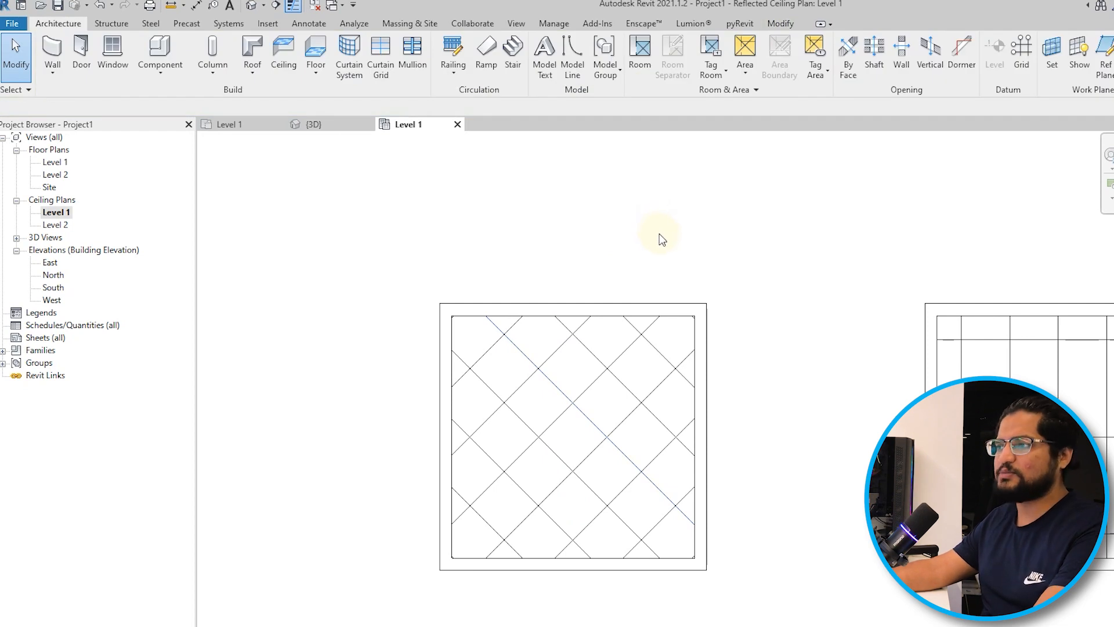
{"action": "scroll", "coordinate": [638, 250], "scroll_direction": "down", "scroll_amount": 2}
{"action": "scroll", "coordinate": [661, 273], "scroll_direction": "up", "scroll_amount": 1}
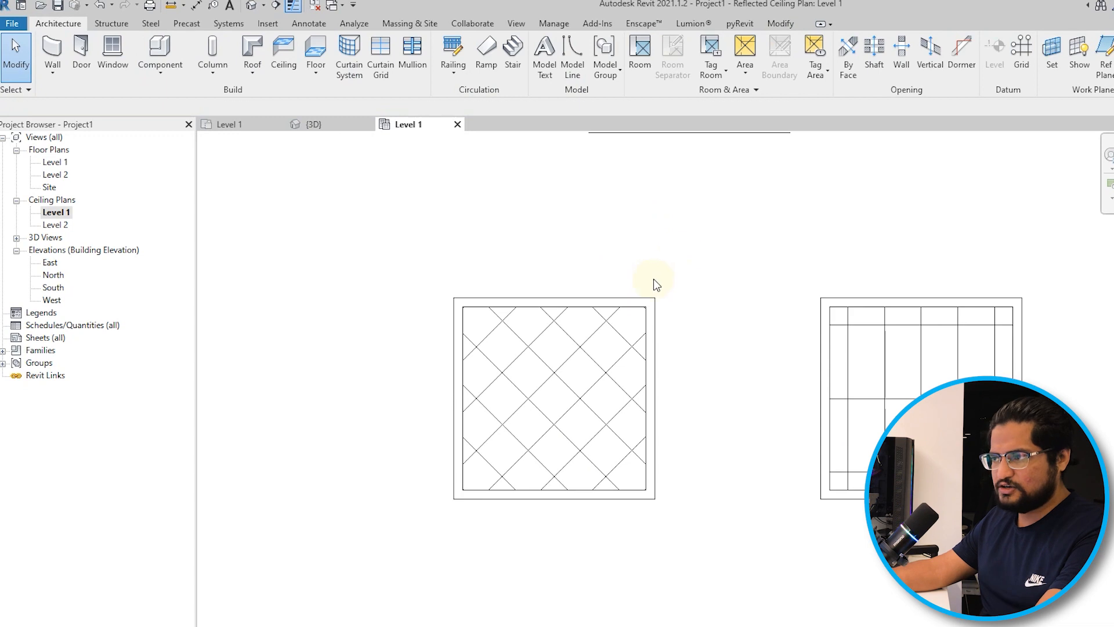
{"action": "middle_click_drag", "start_coordinate": [680, 264], "coordinate": [638, 312]}
{"action": "scroll", "coordinate": [896, 402], "scroll_direction": "up", "scroll_amount": 1}
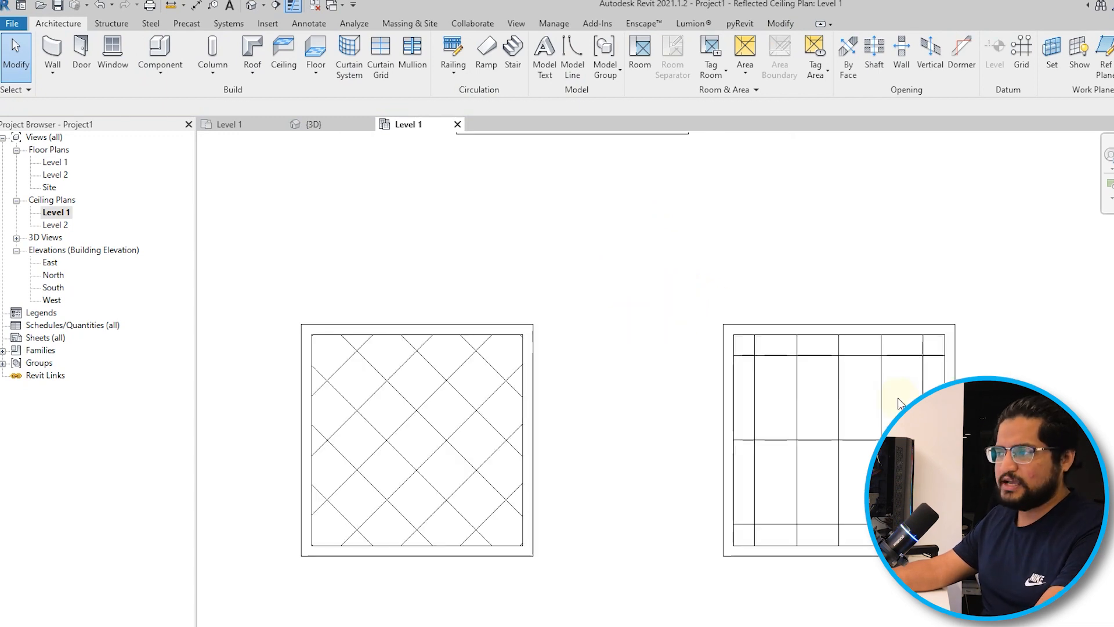
{"action": "scroll", "coordinate": [898, 403], "scroll_direction": "up", "scroll_amount": 1}
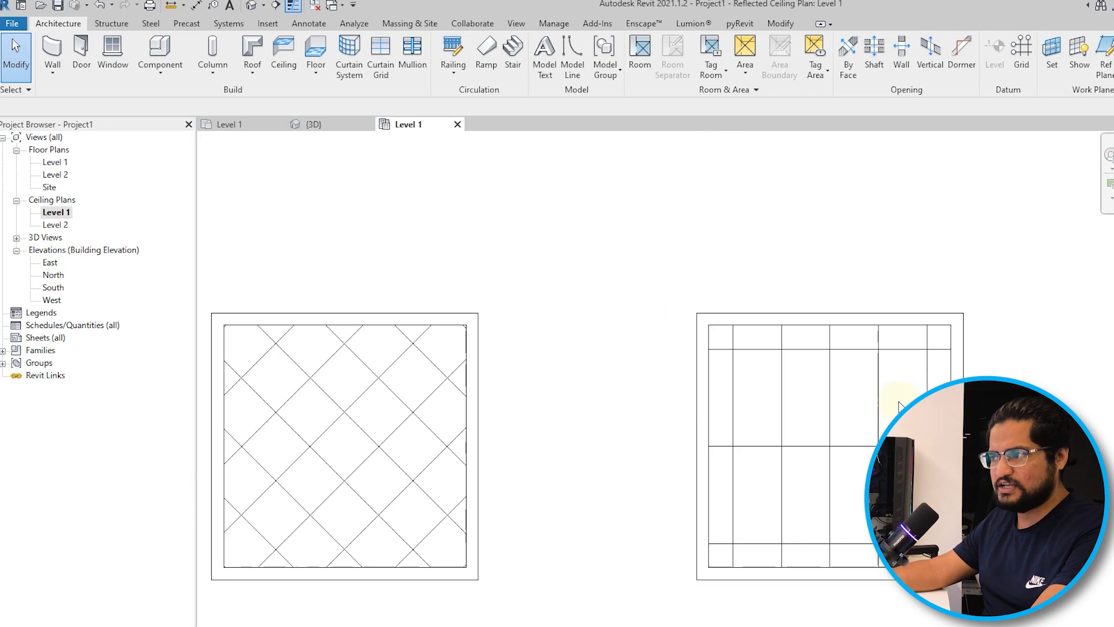
{"action": "scroll", "coordinate": [898, 404], "scroll_direction": "down", "scroll_amount": 1}
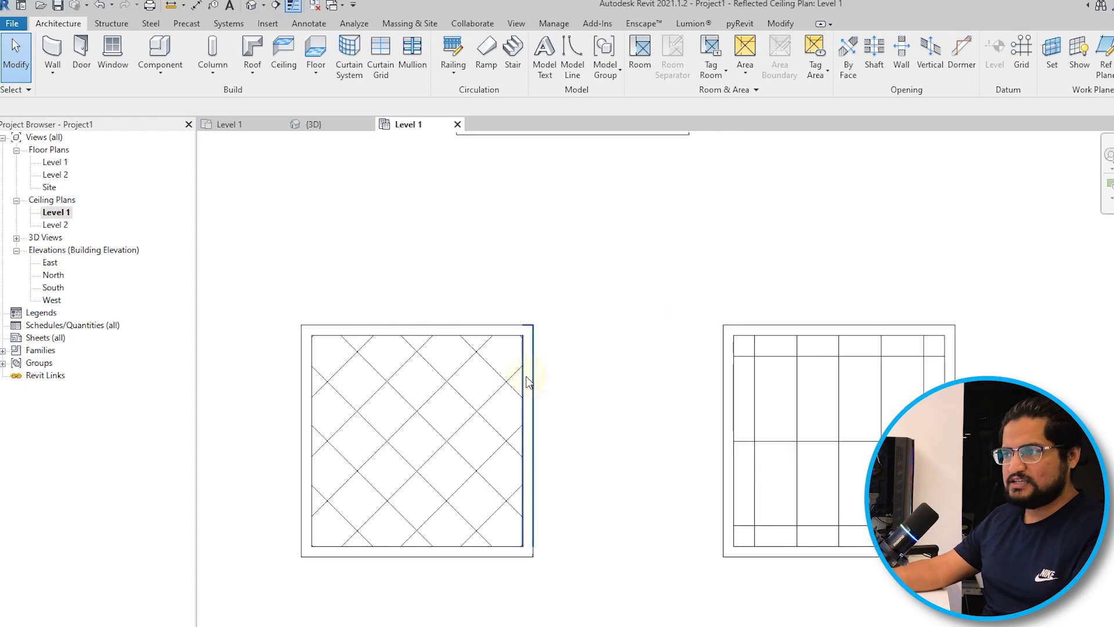
Step: Draw a horizontal section through the room with the diagonal ceiling grid, and open the section view
{"action": "scroll", "coordinate": [528, 381], "scroll_direction": "down", "scroll_amount": 1}
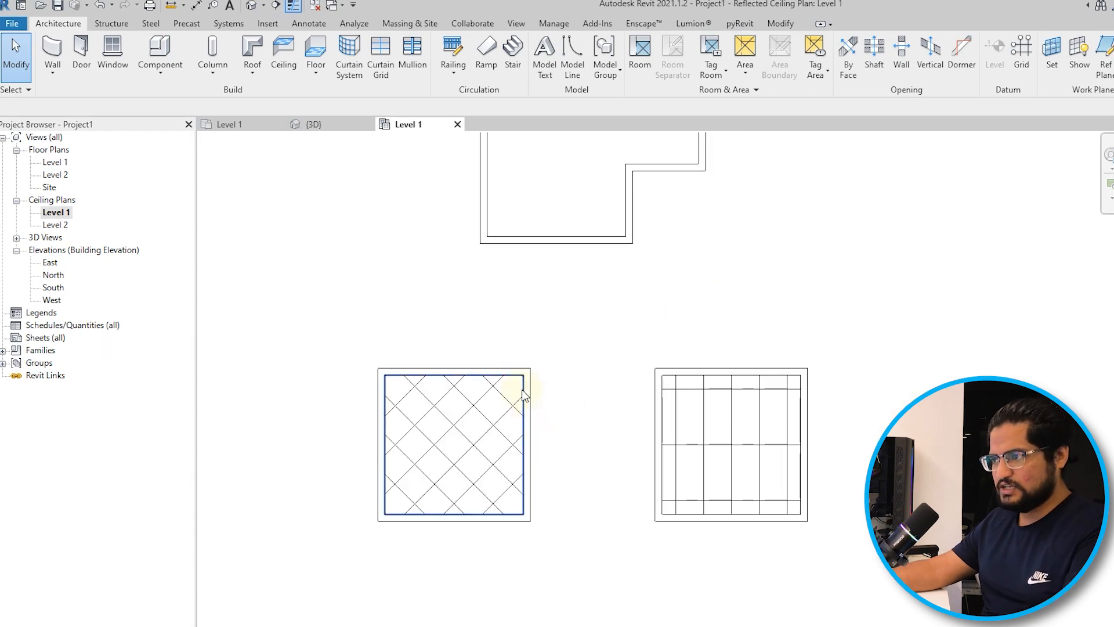
{"action": "left_click", "coordinate": [522, 390]}
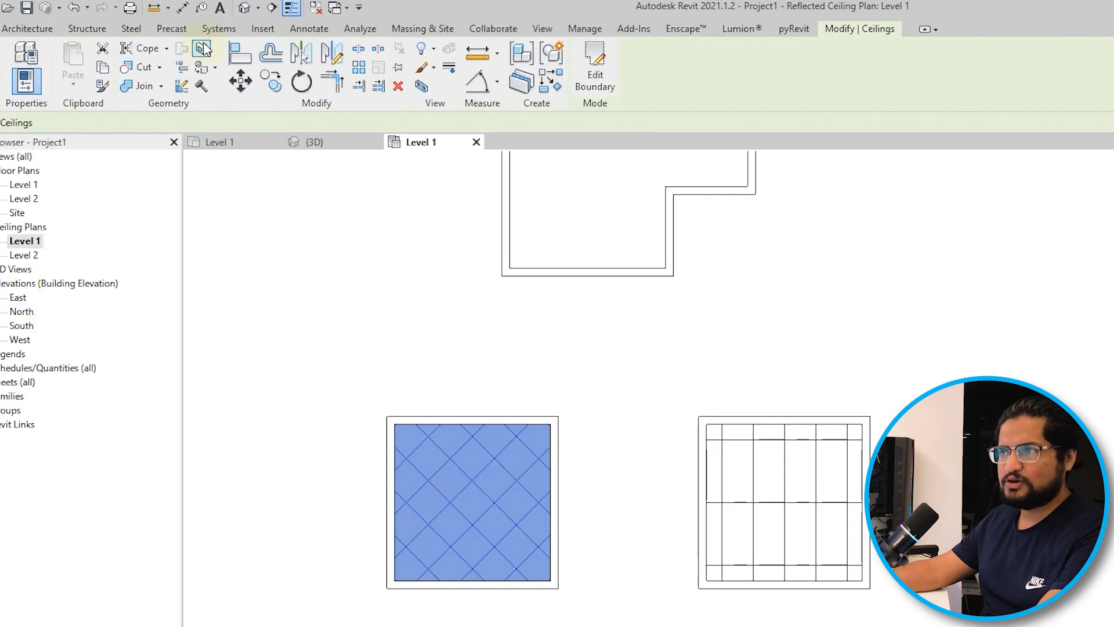
{"action": "left_click", "coordinate": [244, 8]}
{"action": "left_click", "coordinate": [360, 507]}
{"action": "left_click", "coordinate": [587, 508]}
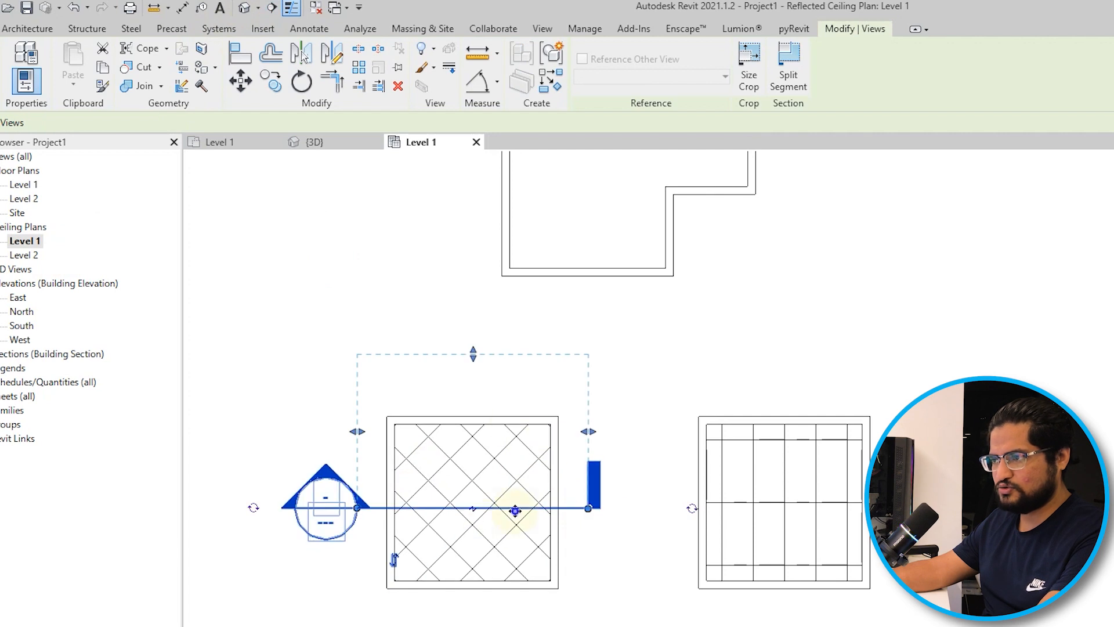
{"action": "right_click", "coordinate": [514, 509]}
{"action": "left_click", "coordinate": [583, 181]}
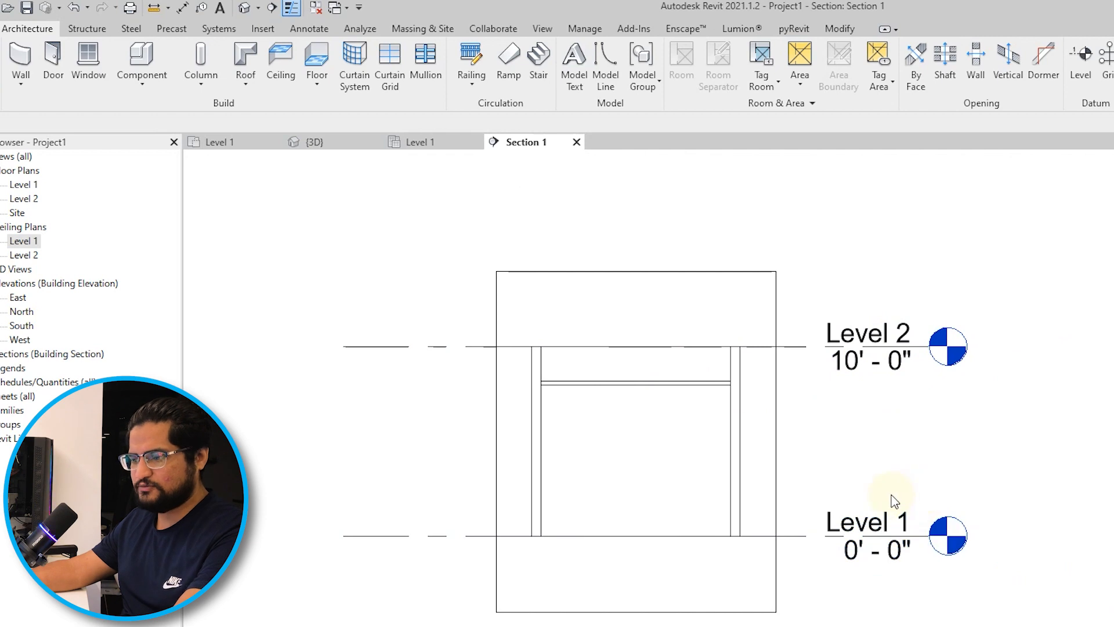
Step: Dimension the height from Level 1 to the underside of the ceiling inside the room
{"action": "key", "text": "d"}
{"action": "key", "text": "i"}
{"action": "scroll", "coordinate": [714, 401], "scroll_direction": "up", "scroll_amount": 2}
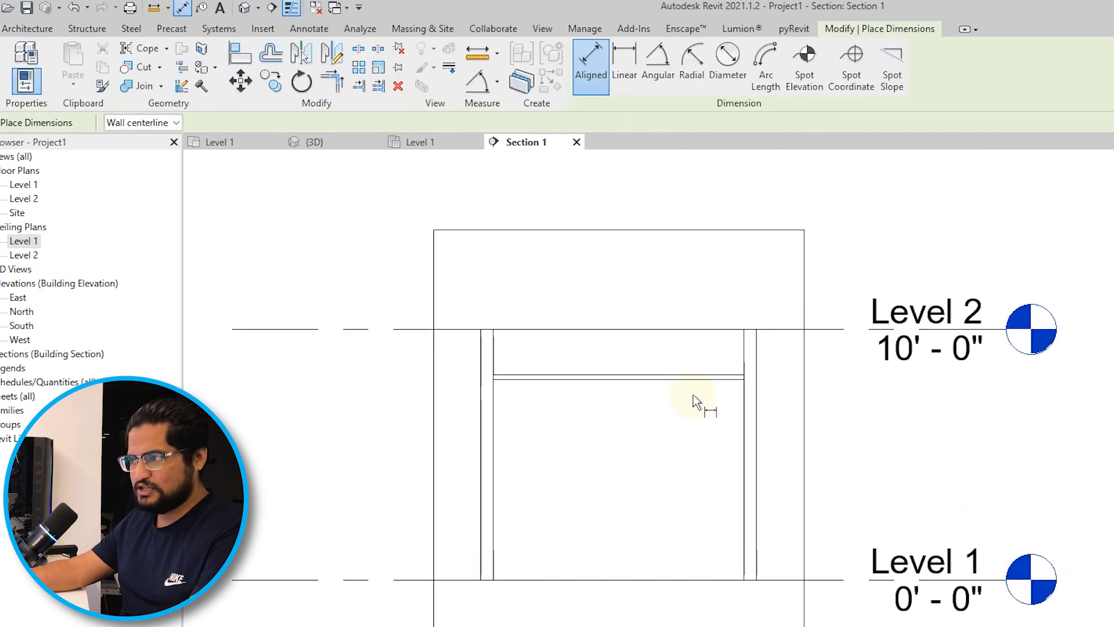
{"action": "left_click", "coordinate": [694, 380]}
{"action": "left_click", "coordinate": [709, 580]}
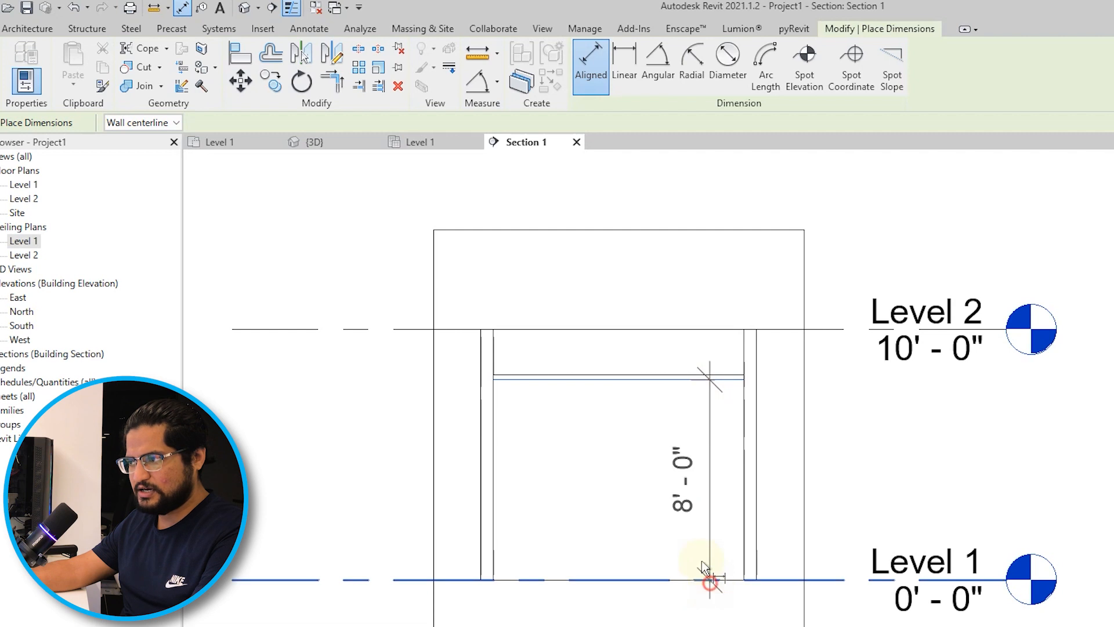
{"action": "left_click", "coordinate": [682, 499]}
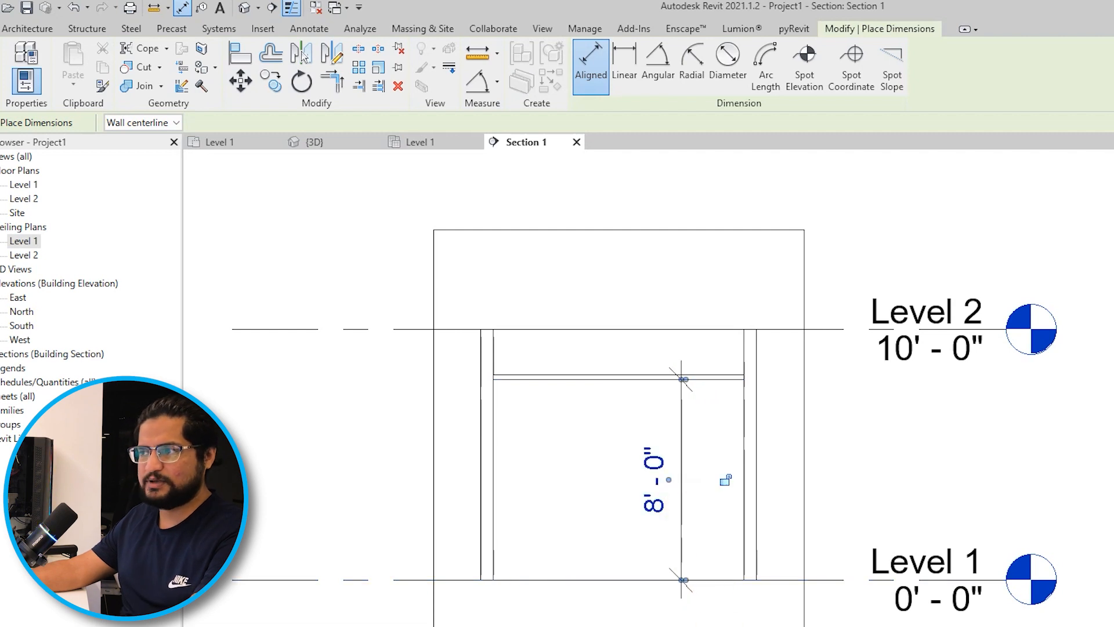
{"action": "key", "text": "Escape"}
{"action": "key", "text": "Escape"}
Step: Set the 2' x 2' ceiling's height offset from Level 1 to 9' 0"
{"action": "left_click", "coordinate": [655, 375]}
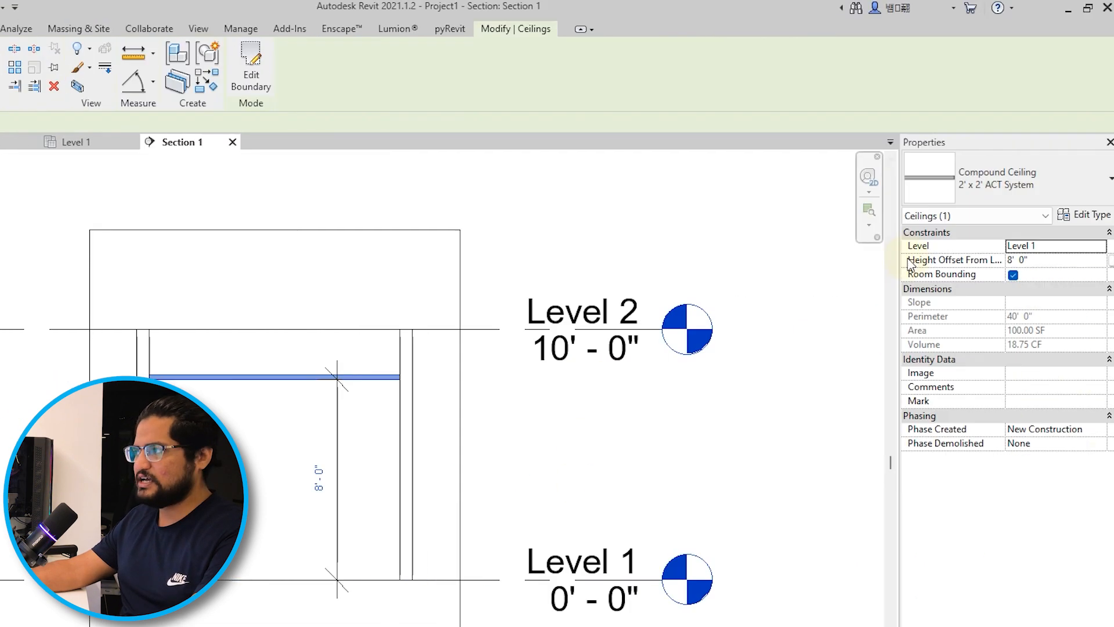
{"action": "left_click", "coordinate": [1049, 259]}
{"action": "type", "text": "9"}
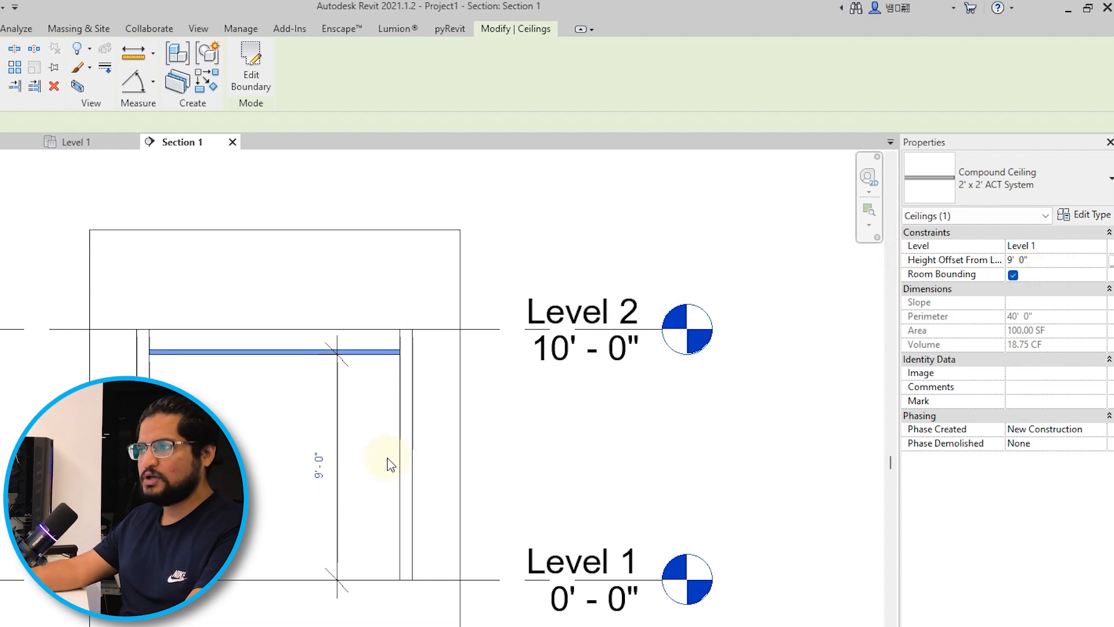
{"action": "key", "text": "Escape"}
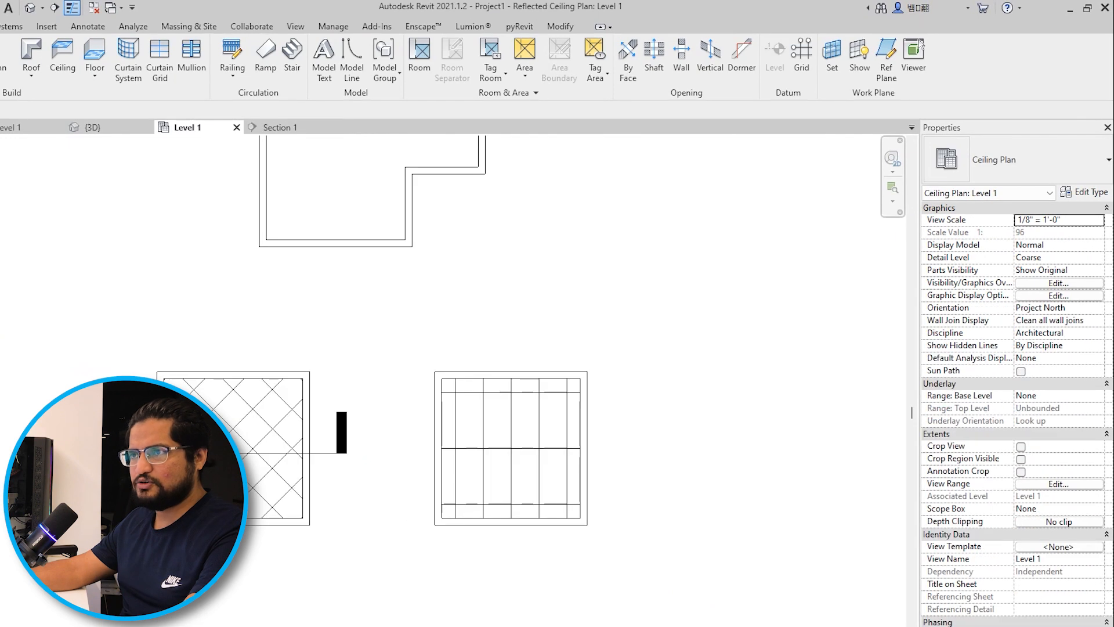
Step: Examine the height offset setting for a new automatic 2' x 4' ACT System ceiling in the Level 1 ceiling plan, without placing one
{"action": "left_click", "coordinate": [69, 61]}
{"action": "middle_click_drag", "start_coordinate": [220, 268], "coordinate": [251, 351]}
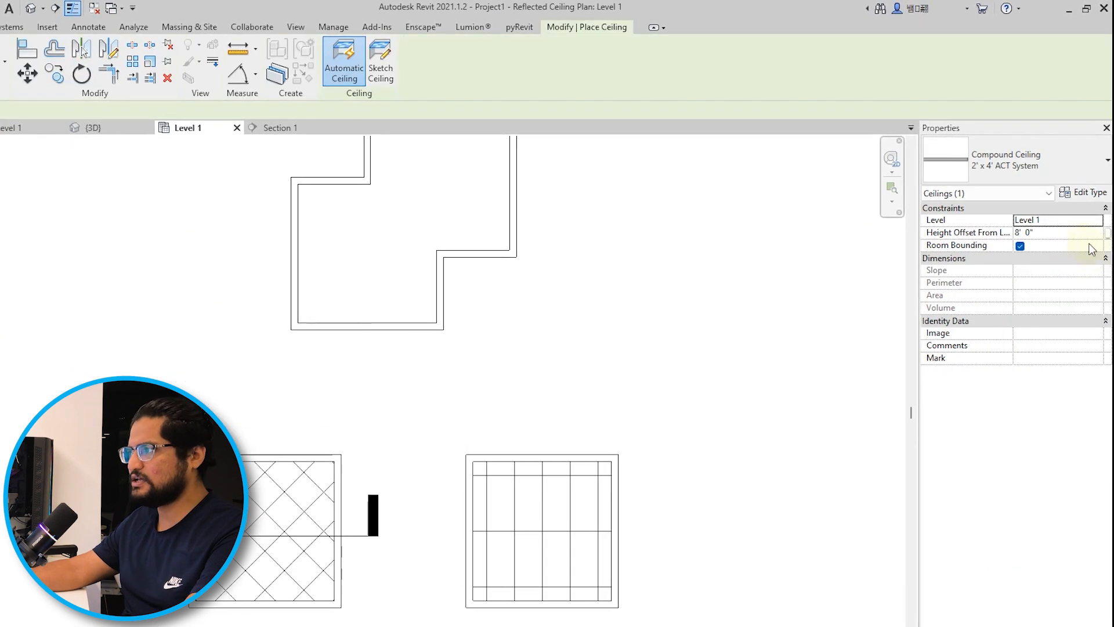
{"action": "left_click", "coordinate": [1056, 231]}
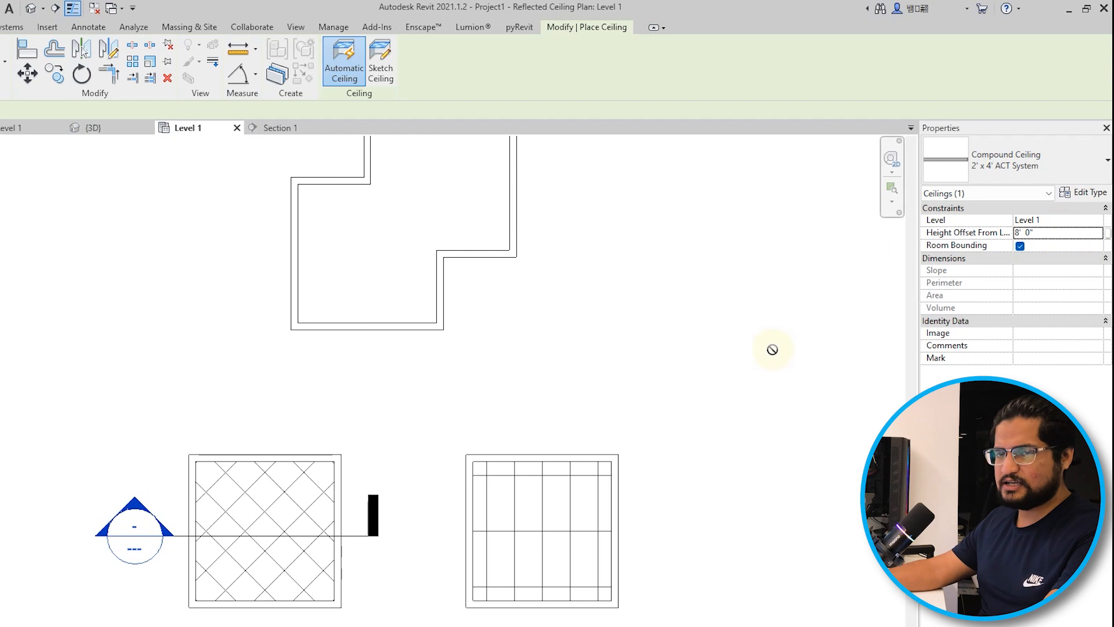
{"action": "key", "text": "Escape"}
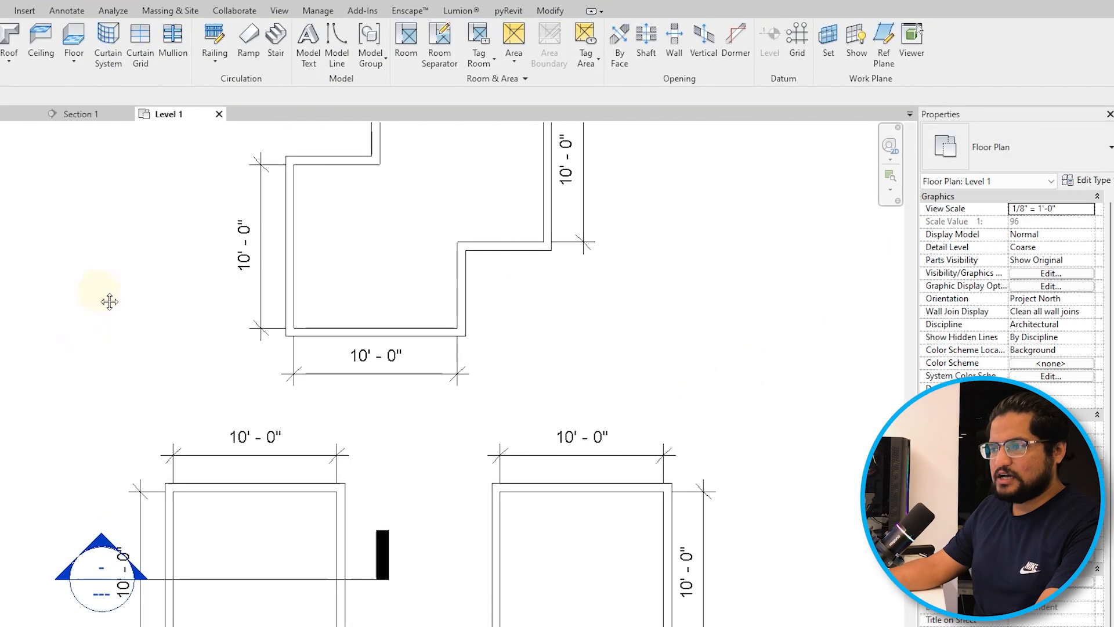
{"action": "middle_click_drag", "start_coordinate": [110, 301], "coordinate": [139, 269]}
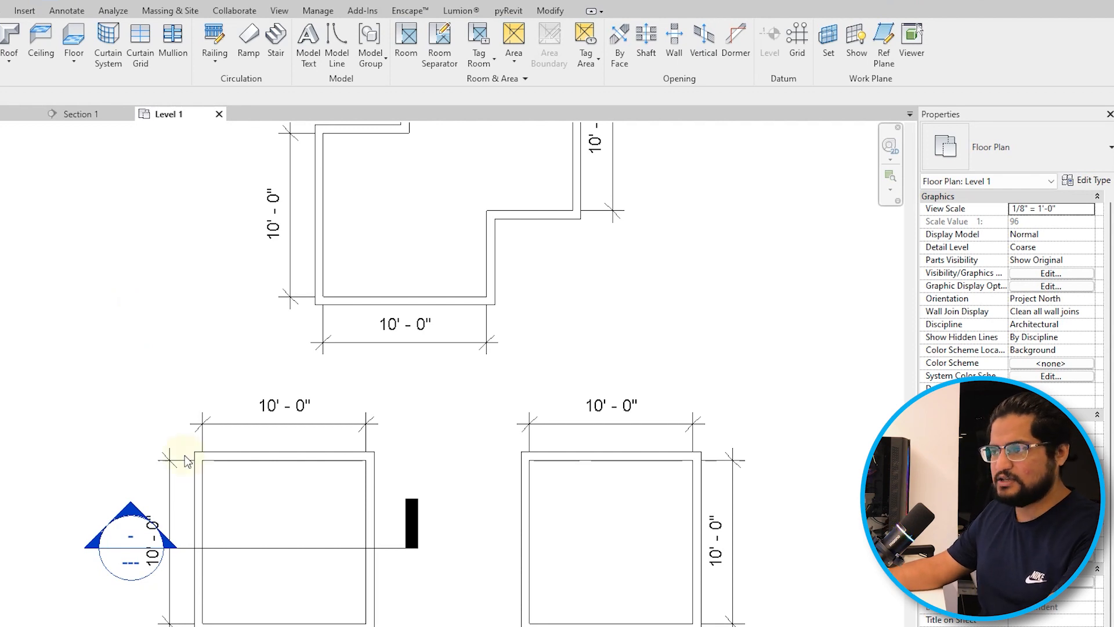
Step: Open the Level 1 ceiling plan and close the Section 1 view
{"action": "double_click", "coordinate": [58, 221]}
{"action": "scroll", "coordinate": [387, 354], "scroll_direction": "down", "scroll_amount": 1}
{"action": "middle_click_drag", "start_coordinate": [390, 362], "coordinate": [387, 334]}
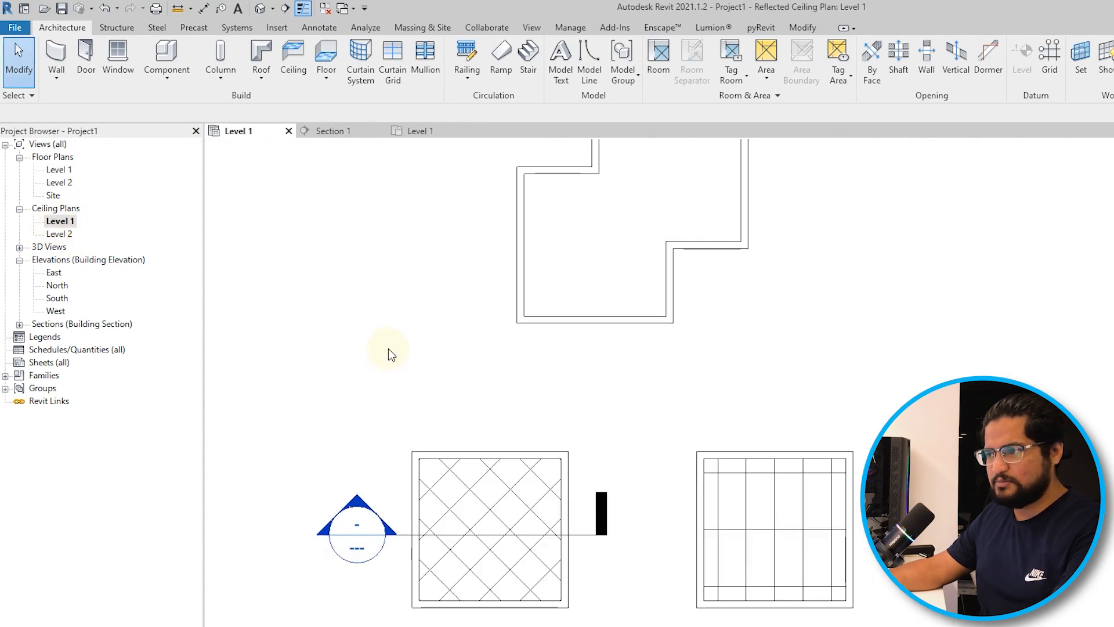
{"action": "scroll", "coordinate": [463, 535], "scroll_direction": "up", "scroll_amount": 1}
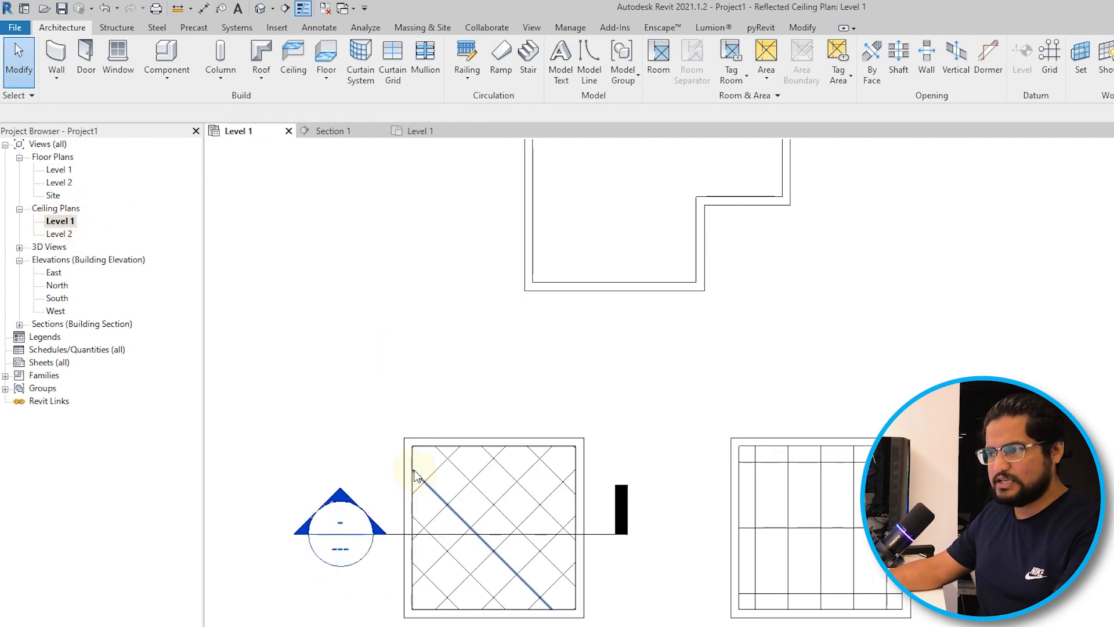
{"action": "middle_click_drag", "start_coordinate": [364, 174], "coordinate": [367, 188]}
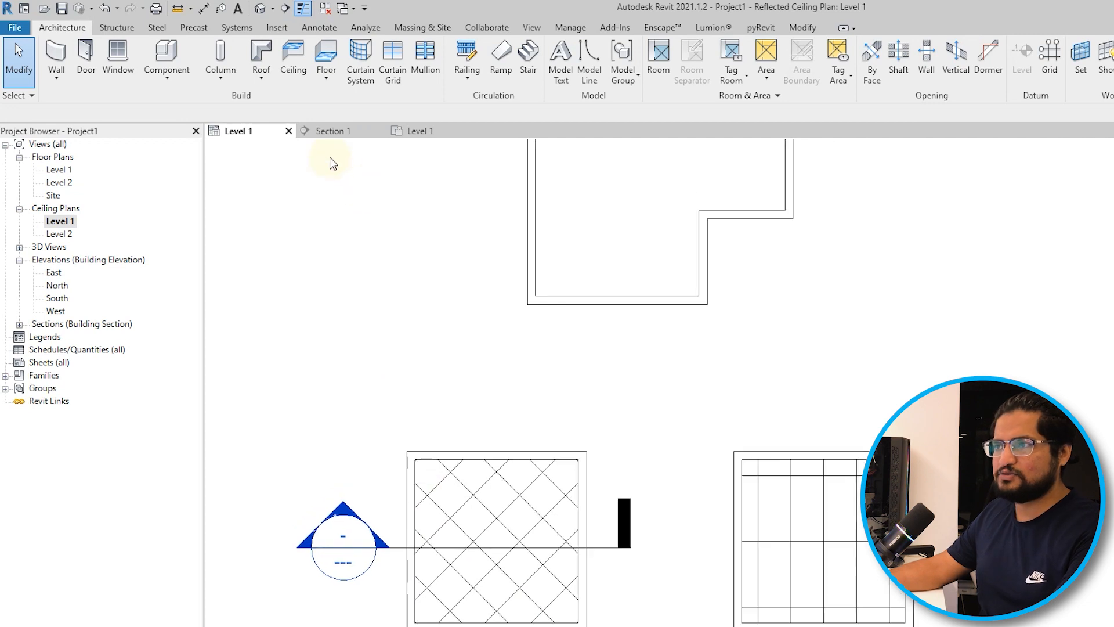
{"action": "left_click", "coordinate": [380, 130]}
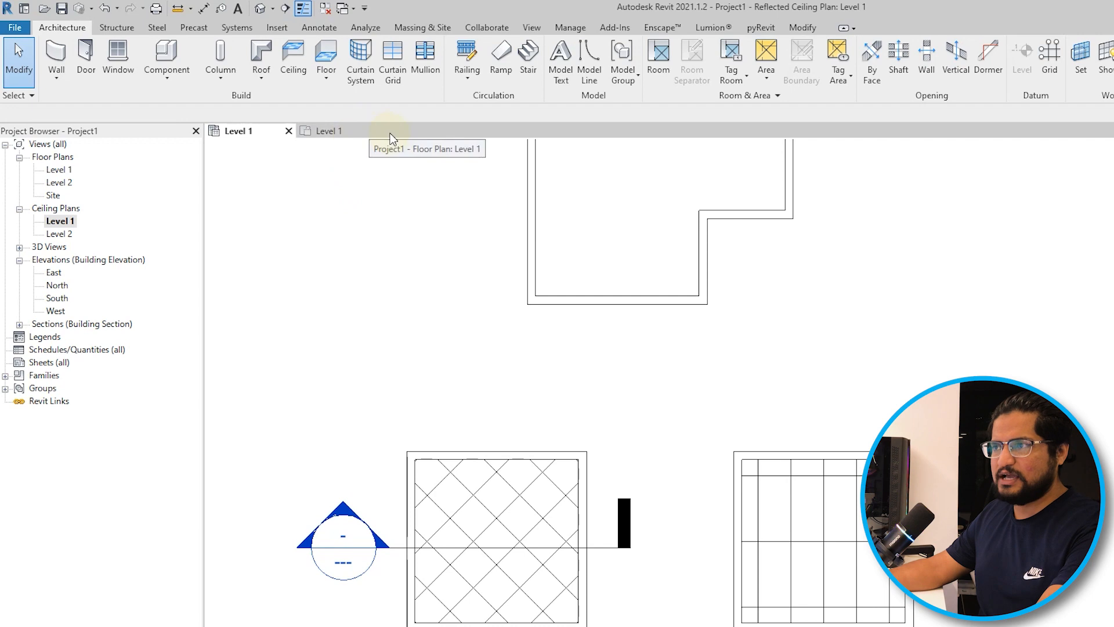
Step: Open the Level 2 and Level 1 floor plans, and close every open view except the Level 1 ceiling plan
{"action": "double_click", "coordinate": [63, 183]}
{"action": "double_click", "coordinate": [53, 157]}
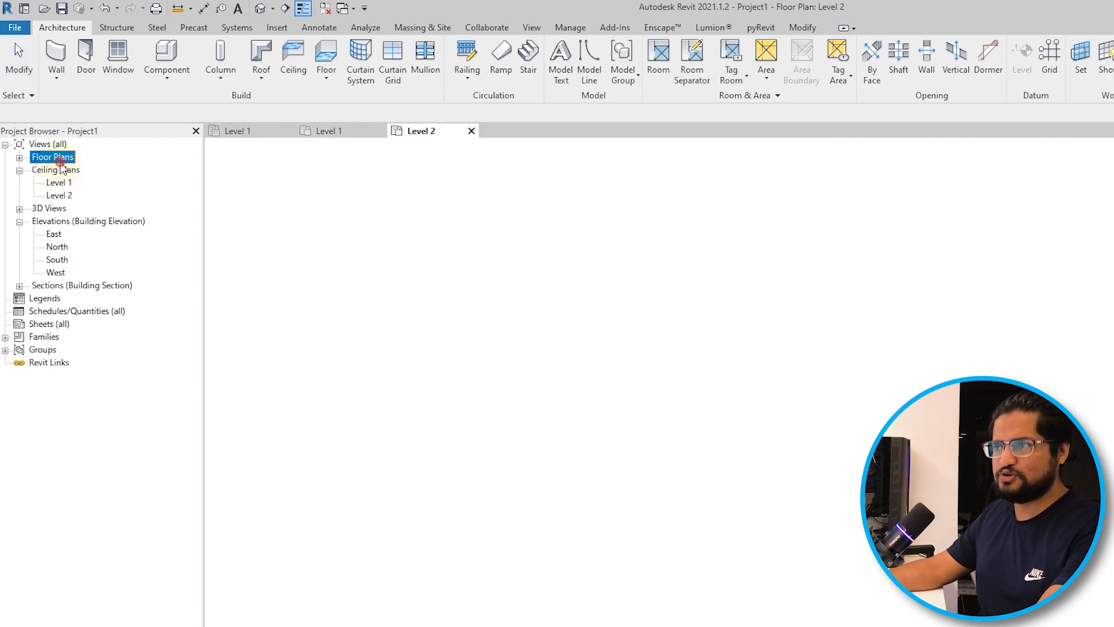
{"action": "double_click", "coordinate": [53, 157]}
{"action": "double_click", "coordinate": [58, 170]}
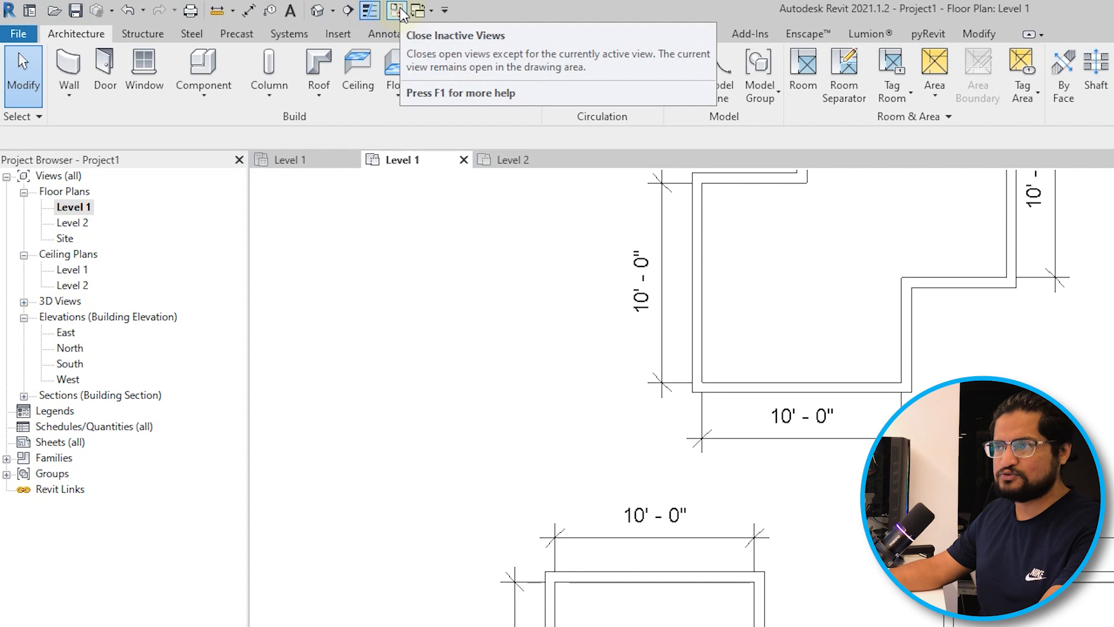
{"action": "left_click", "coordinate": [287, 159]}
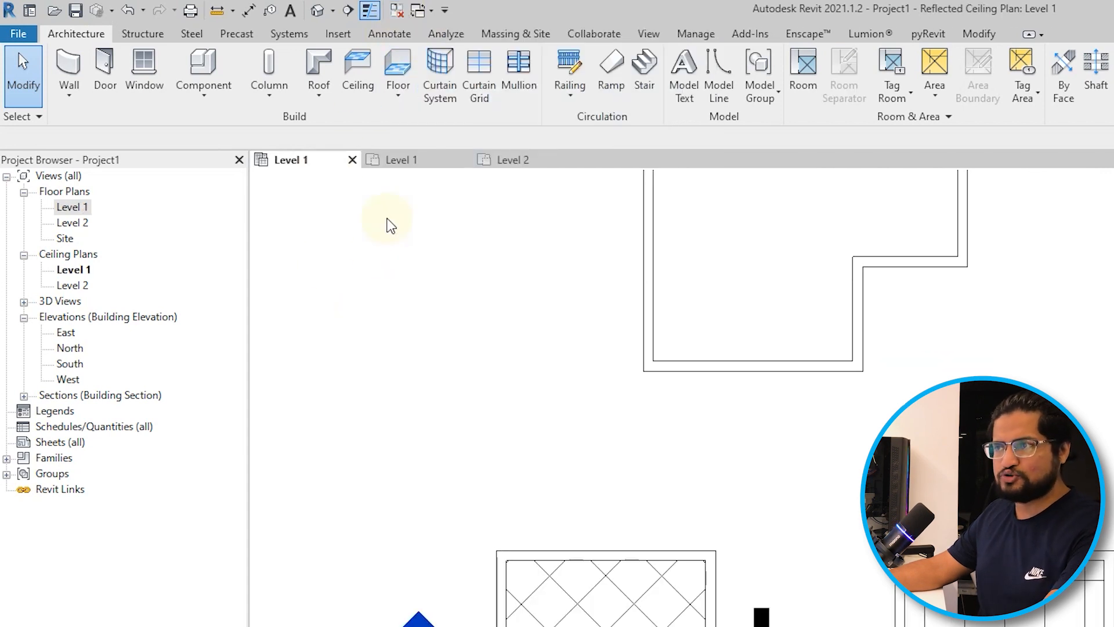
{"action": "left_click", "coordinate": [397, 10]}
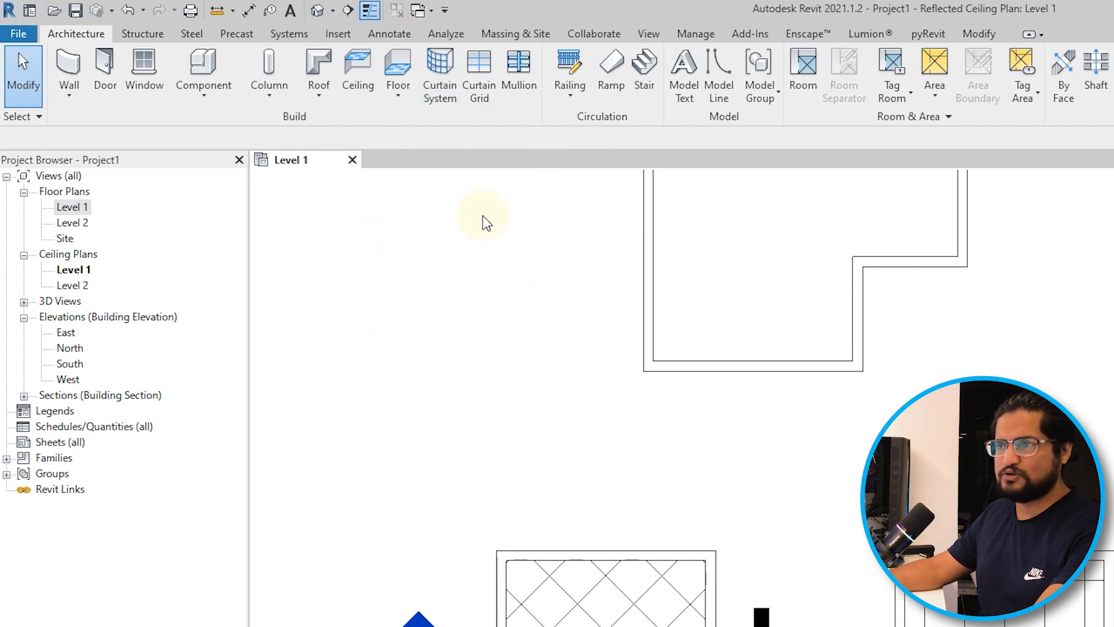
Step: Open the Section 1 view from its section line through the room with the diagonal ceiling grid
{"action": "key", "text": "Escape"}
{"action": "left_click", "coordinate": [422, 463]}
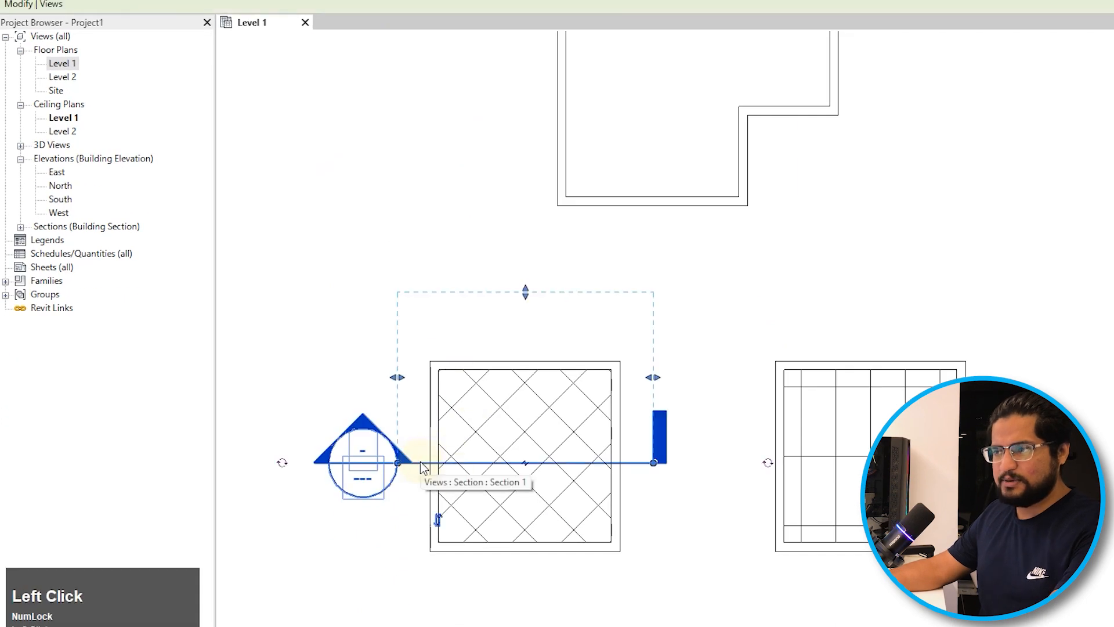
{"action": "right_click", "coordinate": [421, 462]}
{"action": "left_click", "coordinate": [493, 149]}
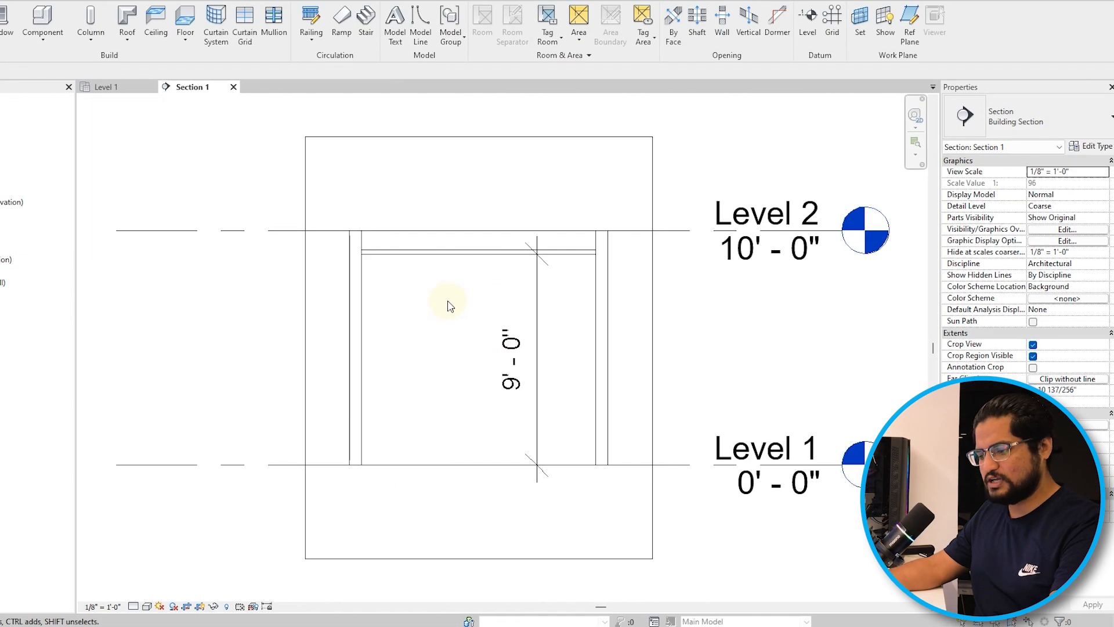
Step: Tile the Section 1 view and the Level 1 ceiling plan side by side, with the room framed in both
{"action": "key", "text": "w"}
{"action": "key", "text": "t"}
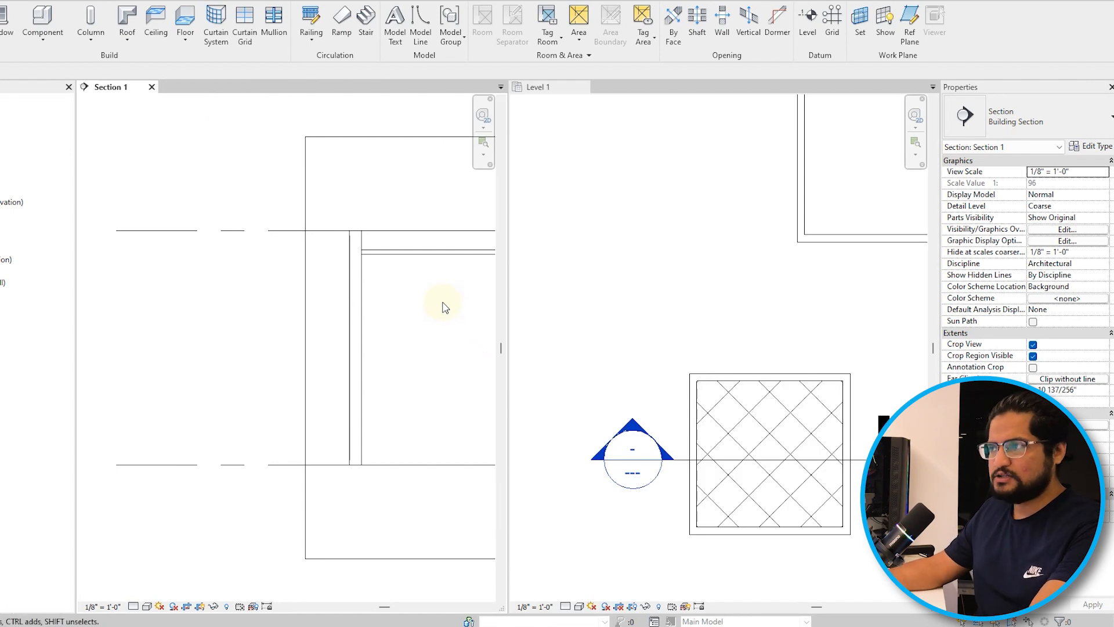
{"action": "scroll", "coordinate": [442, 303], "scroll_direction": "down", "scroll_amount": 2}
{"action": "middle_click_drag", "start_coordinate": [442, 302], "coordinate": [325, 356]}
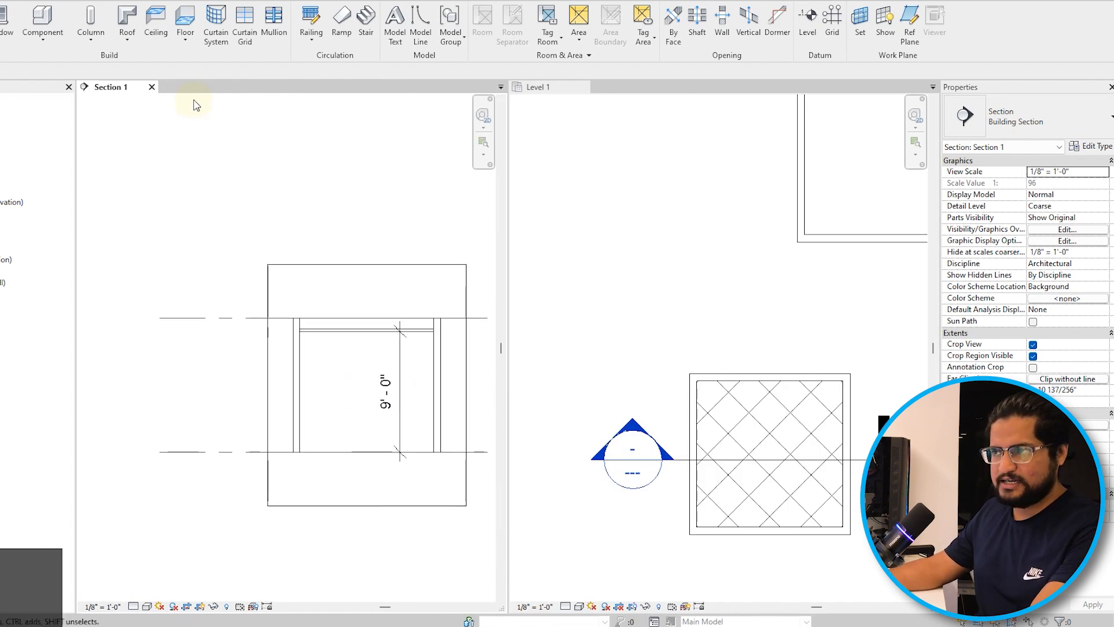
{"action": "middle_click_drag", "start_coordinate": [319, 204], "coordinate": [240, 226]}
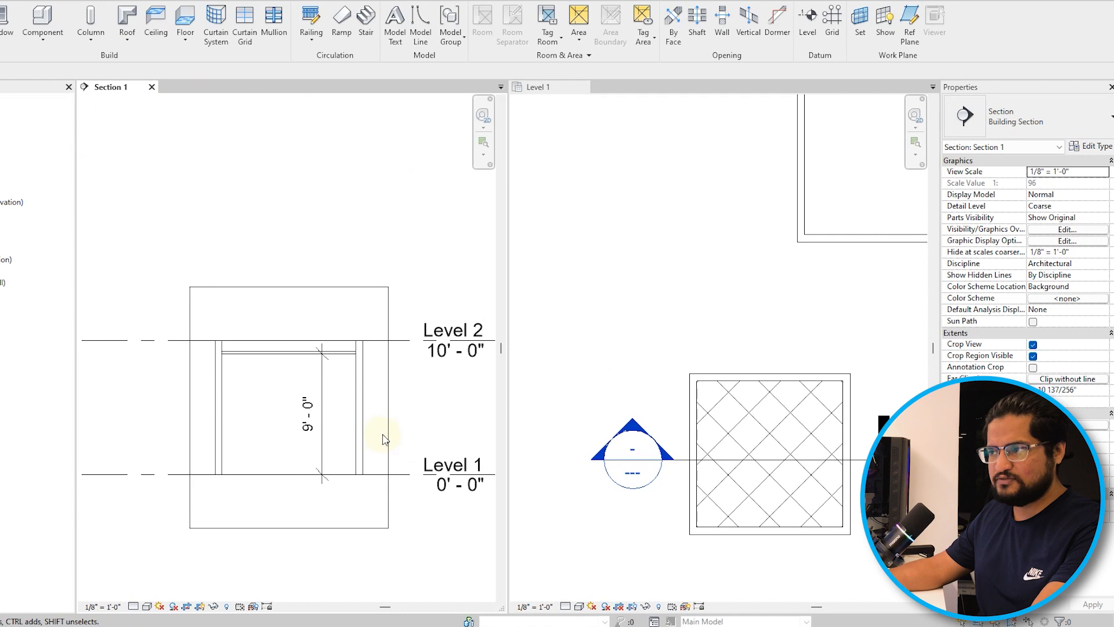
{"action": "middle_click_drag", "start_coordinate": [377, 433], "coordinate": [365, 405]}
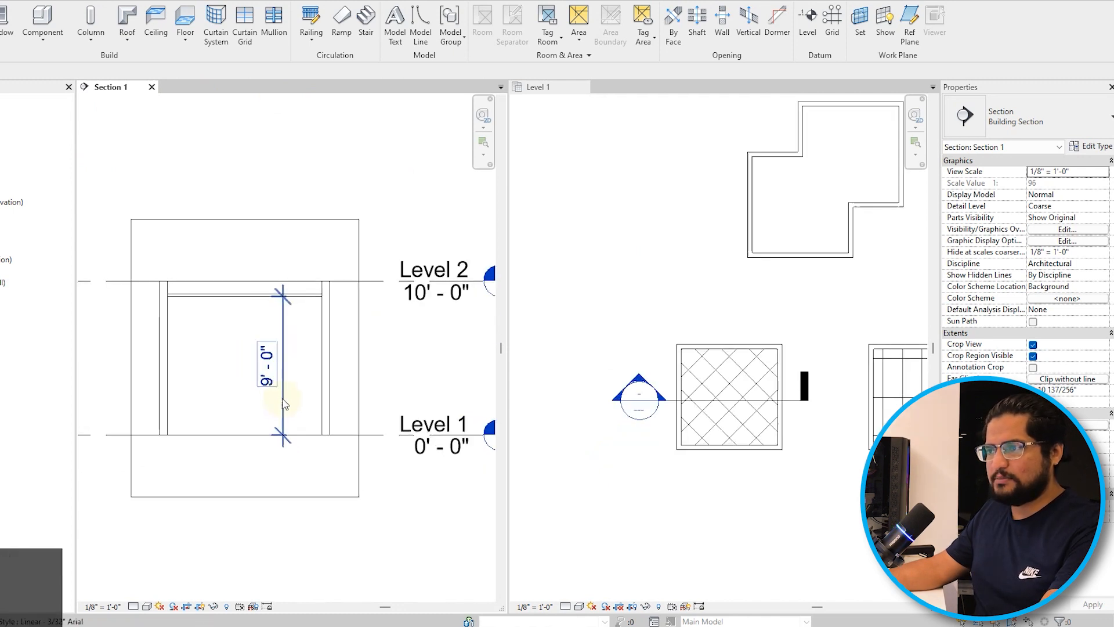
{"action": "middle_click_drag", "start_coordinate": [284, 405], "coordinate": [299, 405]}
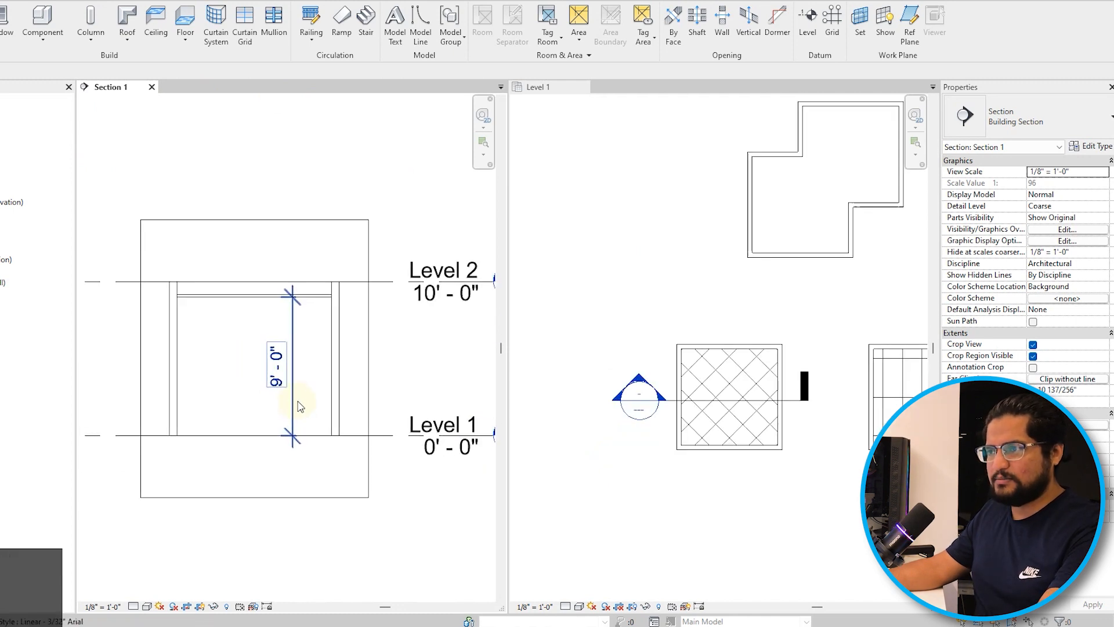
{"action": "scroll", "coordinate": [671, 327], "scroll_direction": "up", "scroll_amount": 1}
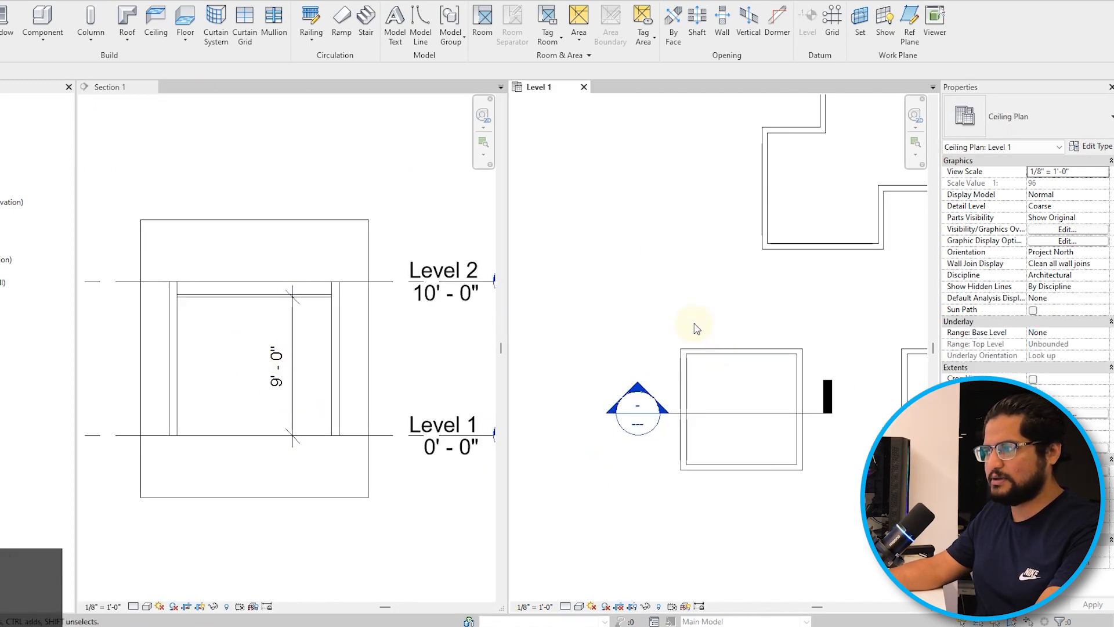
{"action": "scroll", "coordinate": [729, 457], "scroll_direction": "up", "scroll_amount": 1}
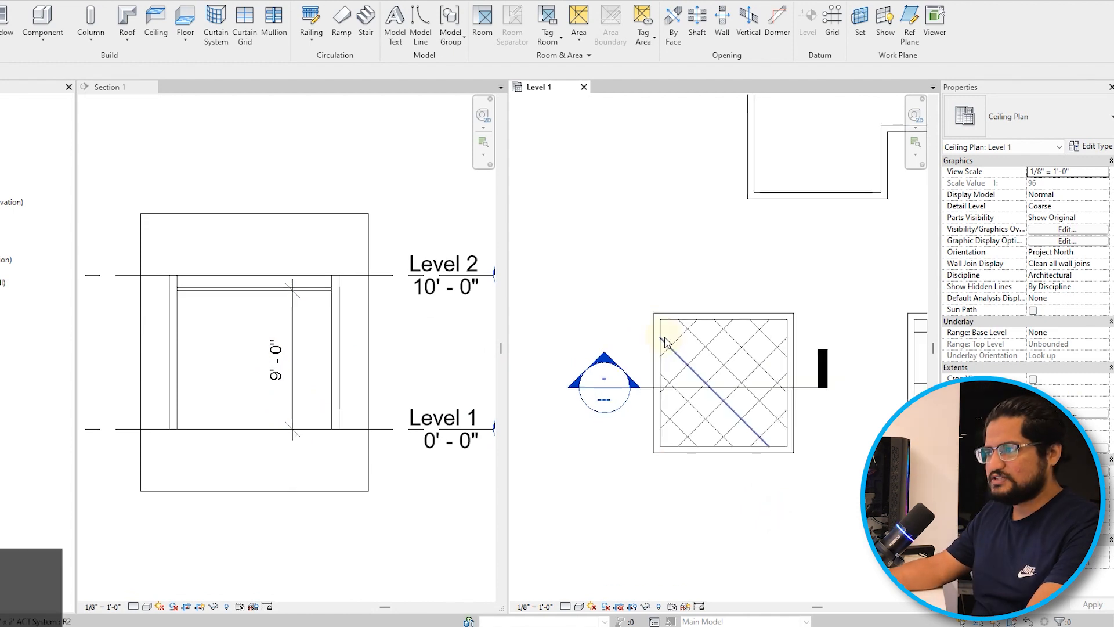
{"action": "scroll", "coordinate": [668, 348], "scroll_direction": "up", "scroll_amount": 2}
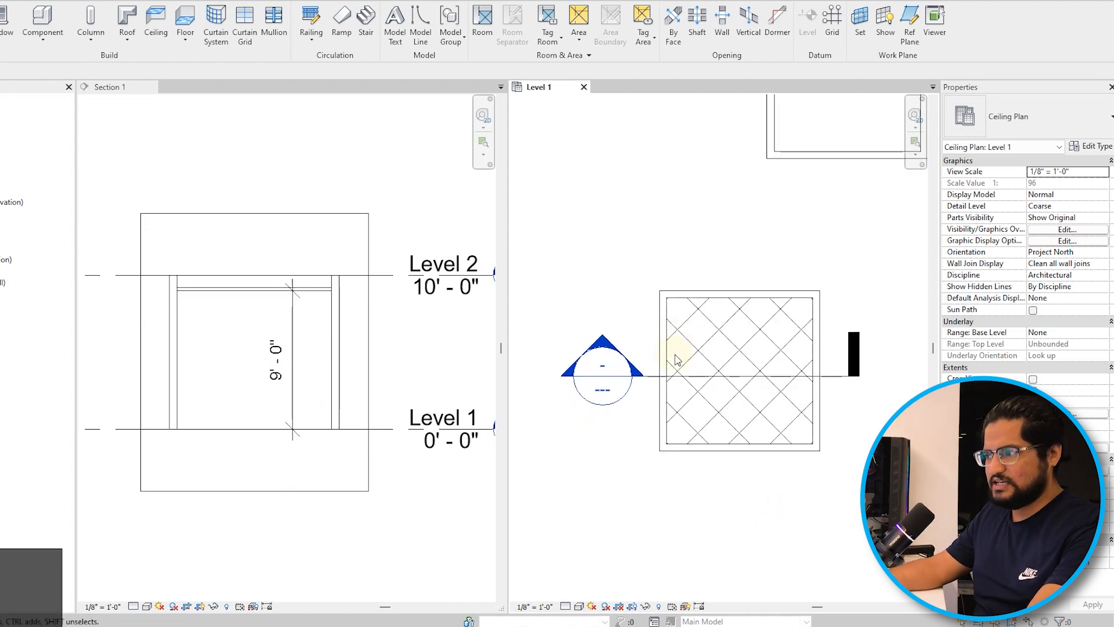
{"action": "scroll", "coordinate": [268, 334], "scroll_direction": "up", "scroll_amount": 3}
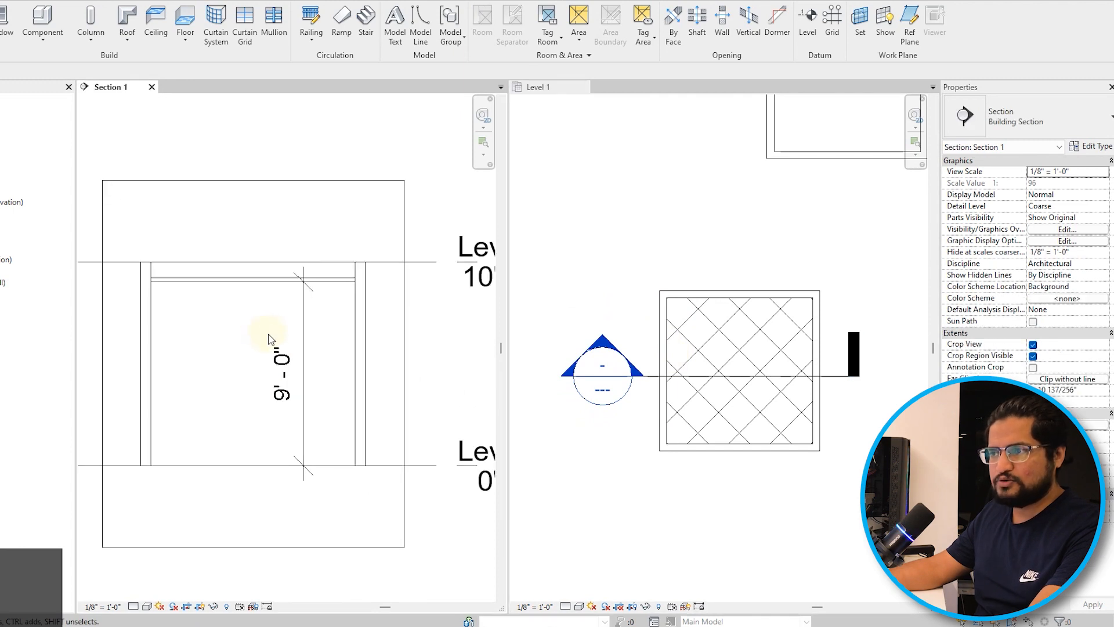
{"action": "middle_click_drag", "start_coordinate": [268, 337], "coordinate": [279, 319]}
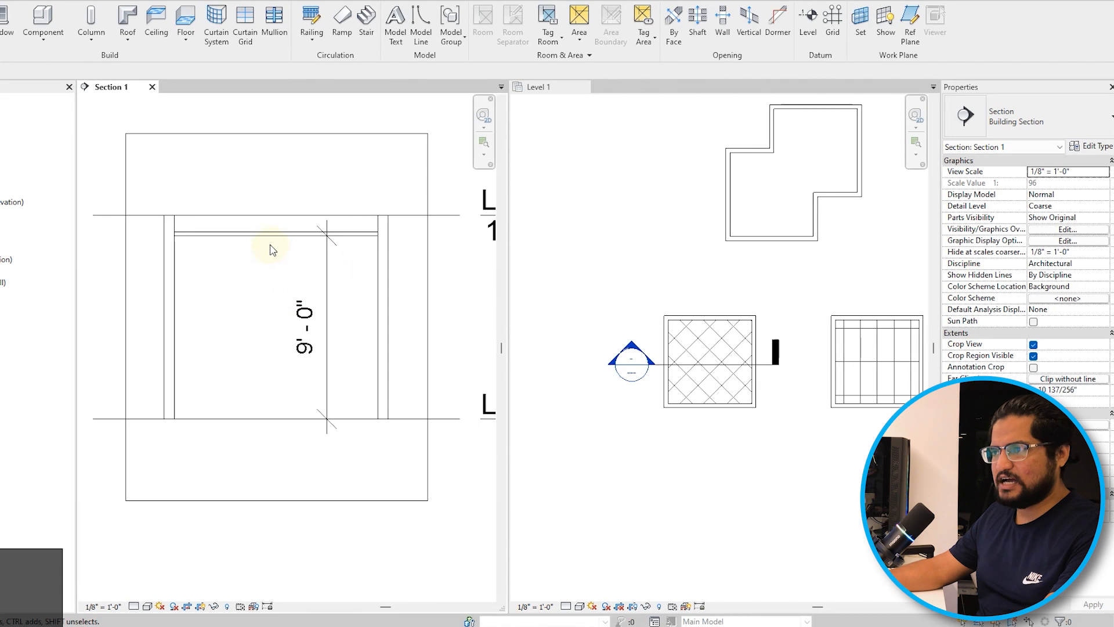
Step: In the layer structure of the 2' x 2' ACT System ceiling type, move Finish 2 [5] into the core and delete the Structure [1] layer
{"action": "left_click", "coordinate": [270, 233]}
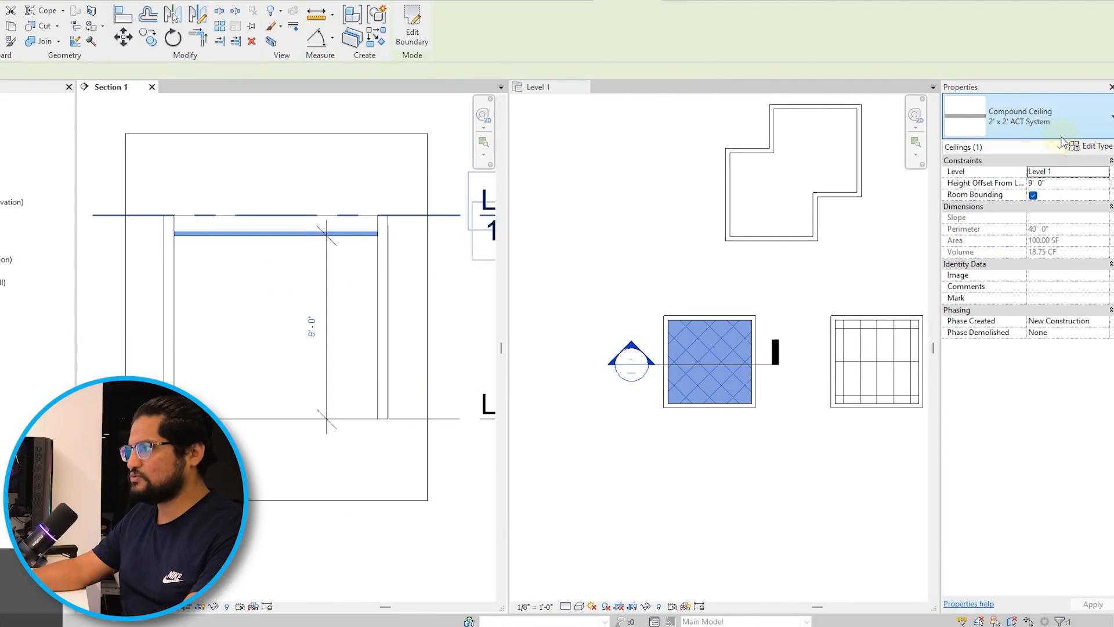
{"action": "left_click", "coordinate": [1092, 146]}
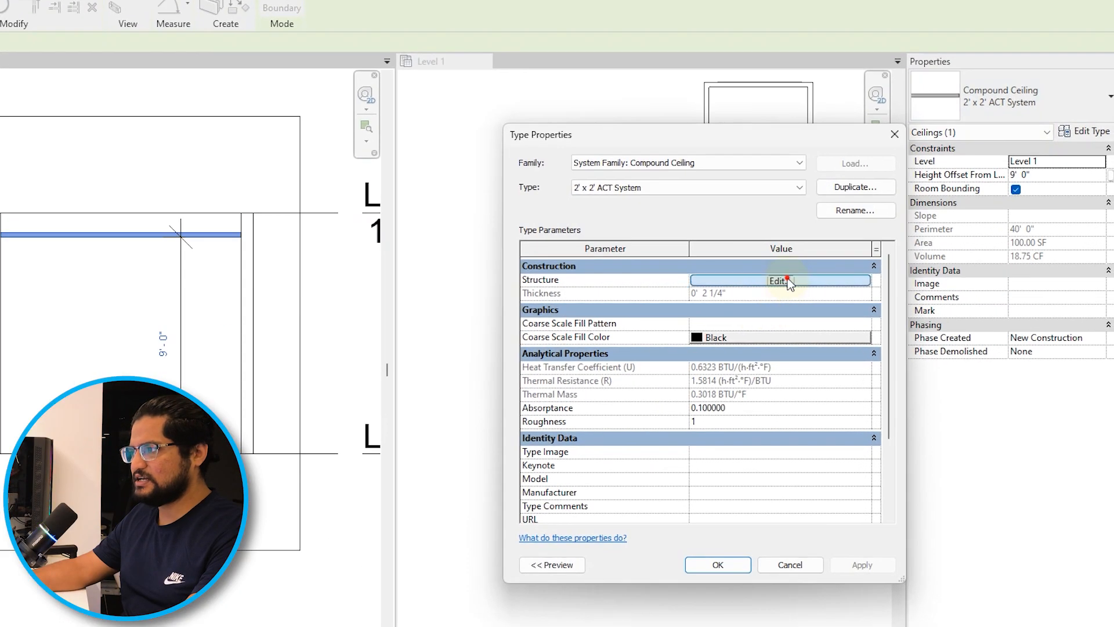
{"action": "left_click", "coordinate": [778, 281]}
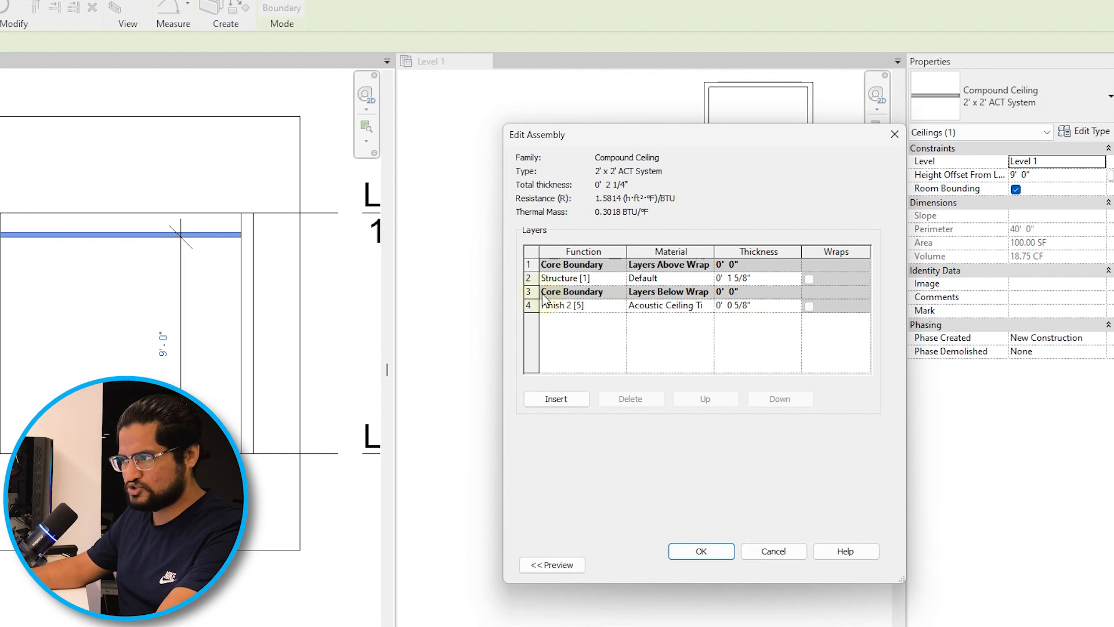
{"action": "left_click", "coordinate": [530, 279]}
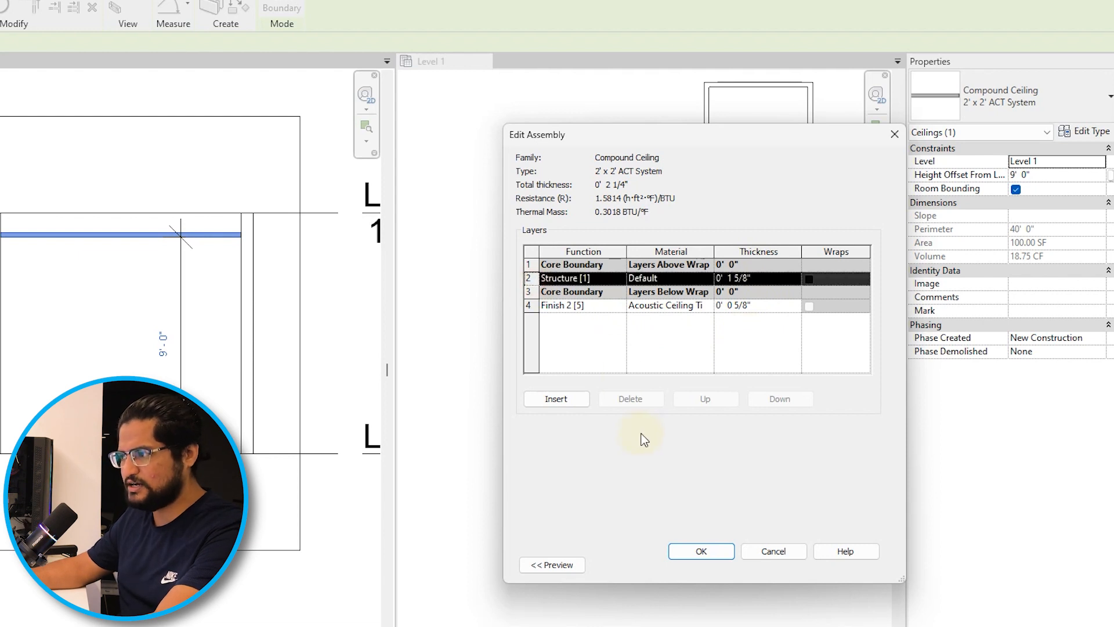
{"action": "left_click", "coordinate": [530, 306]}
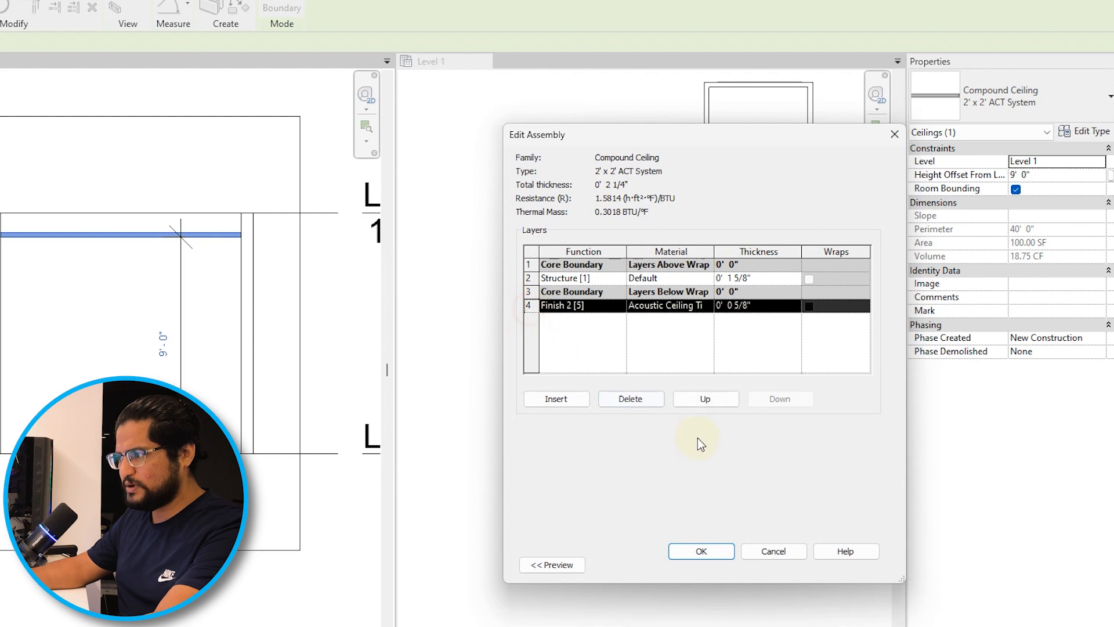
{"action": "left_click", "coordinate": [705, 398]}
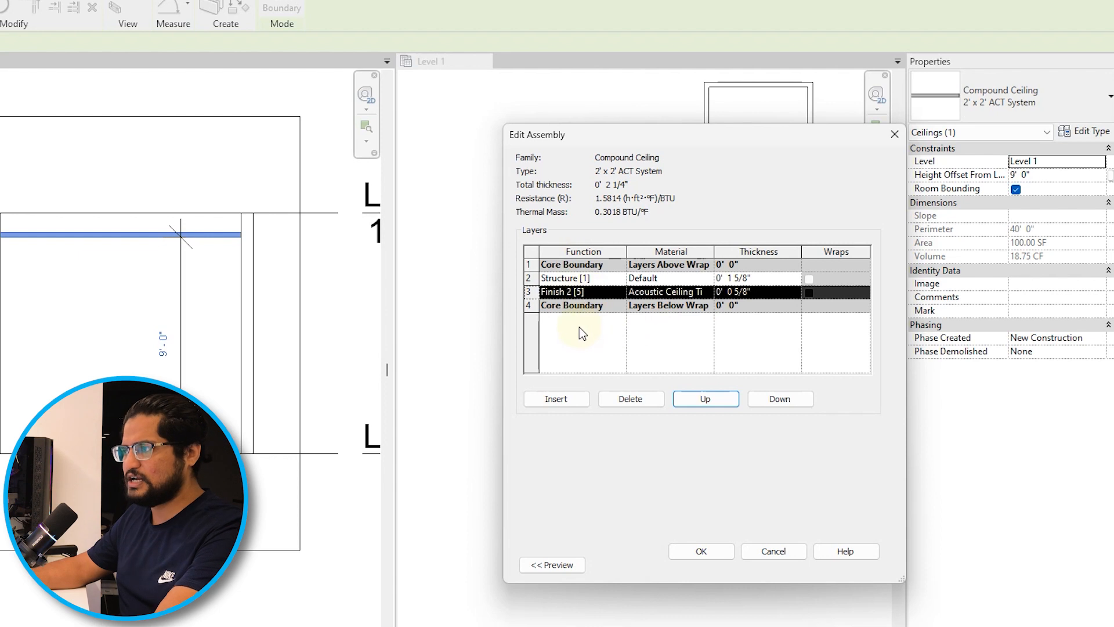
{"action": "left_click", "coordinate": [528, 278]}
{"action": "left_click", "coordinate": [650, 403]}
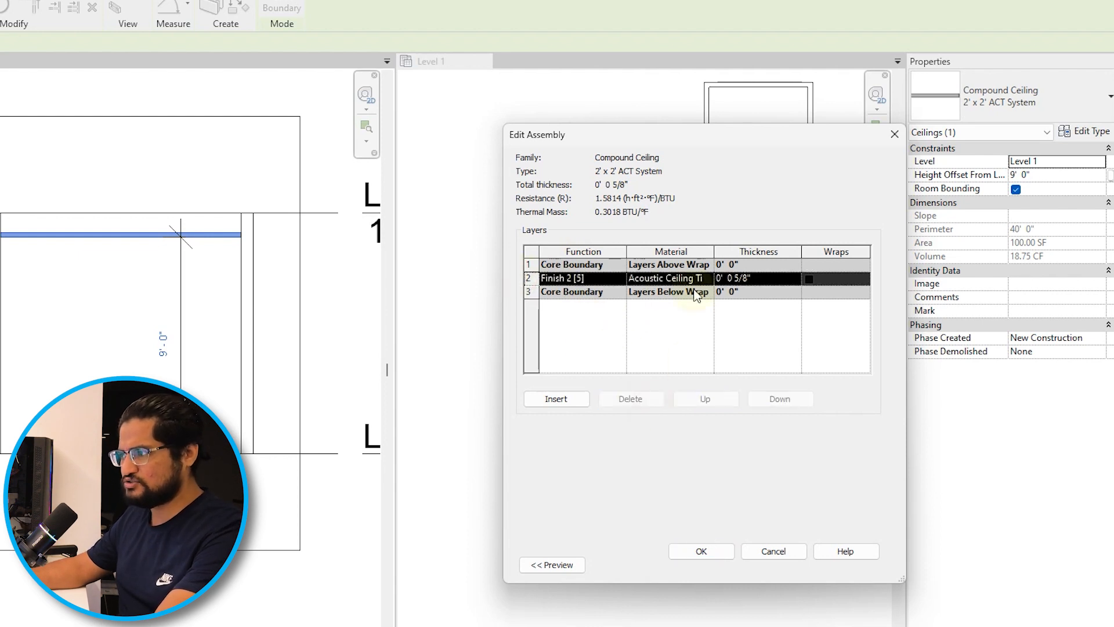
Step: Set the thickness of the Finish 2 [5] acoustic ceiling tile layer to 1"
{"action": "left_click", "coordinate": [770, 280]}
{"action": "type", "text": "1"}
{"action": "key", "text": "Return"}
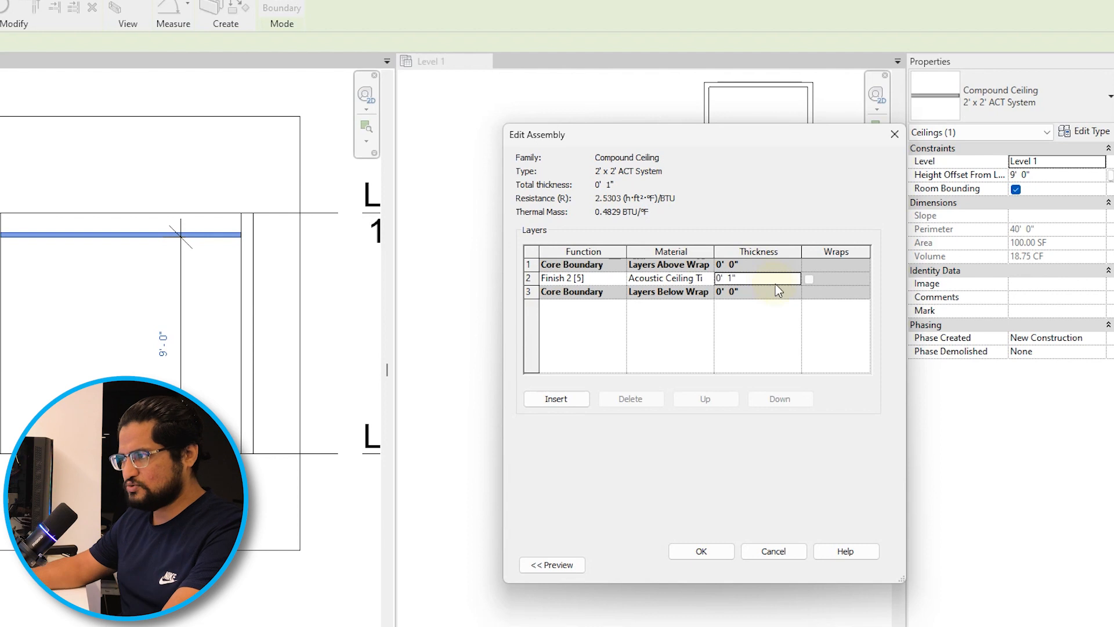
Step: Examine the graphics settings and available actions of the Acoustic Ceiling Tile 24 x 24 material, leaving it unedited
{"action": "left_click", "coordinate": [706, 278]}
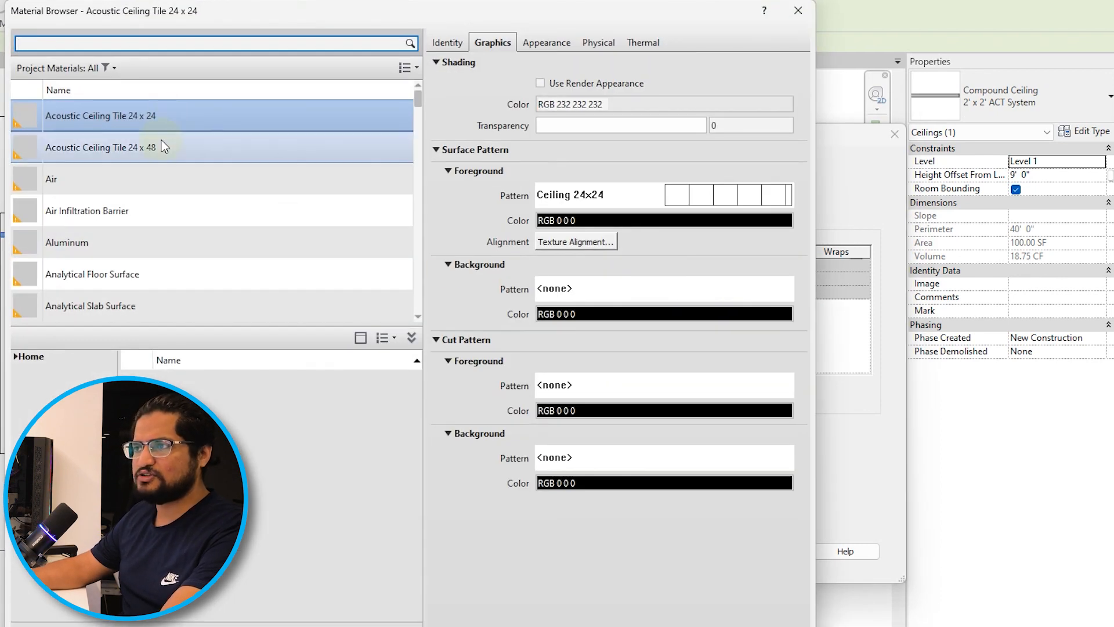
{"action": "right_click", "coordinate": [187, 114]}
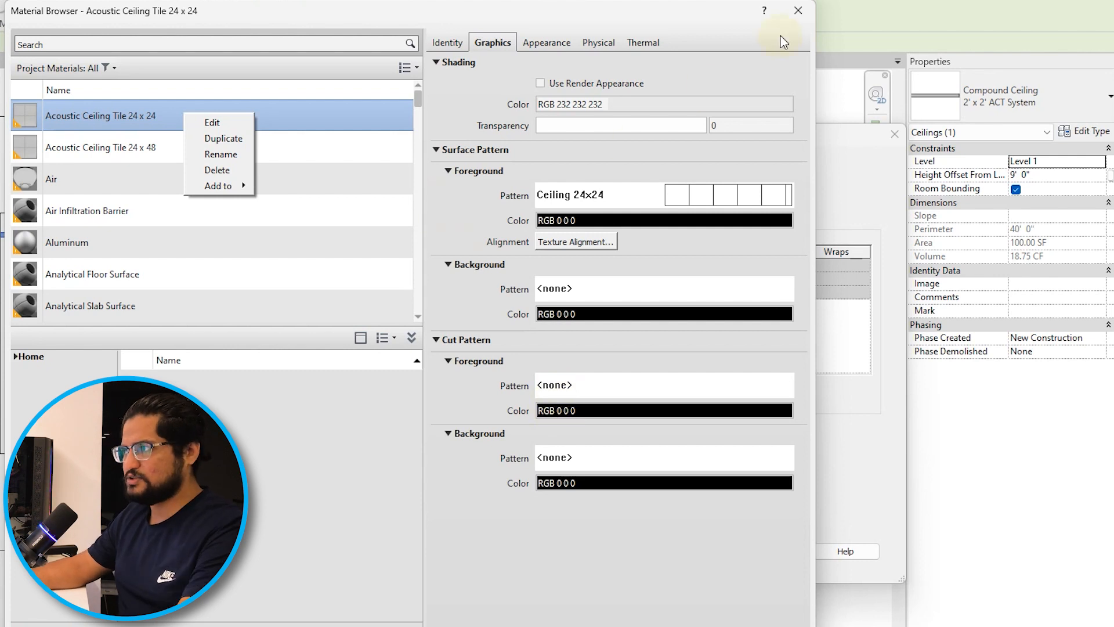
{"action": "left_click", "coordinate": [793, 17]}
{"action": "left_click", "coordinate": [794, 17]}
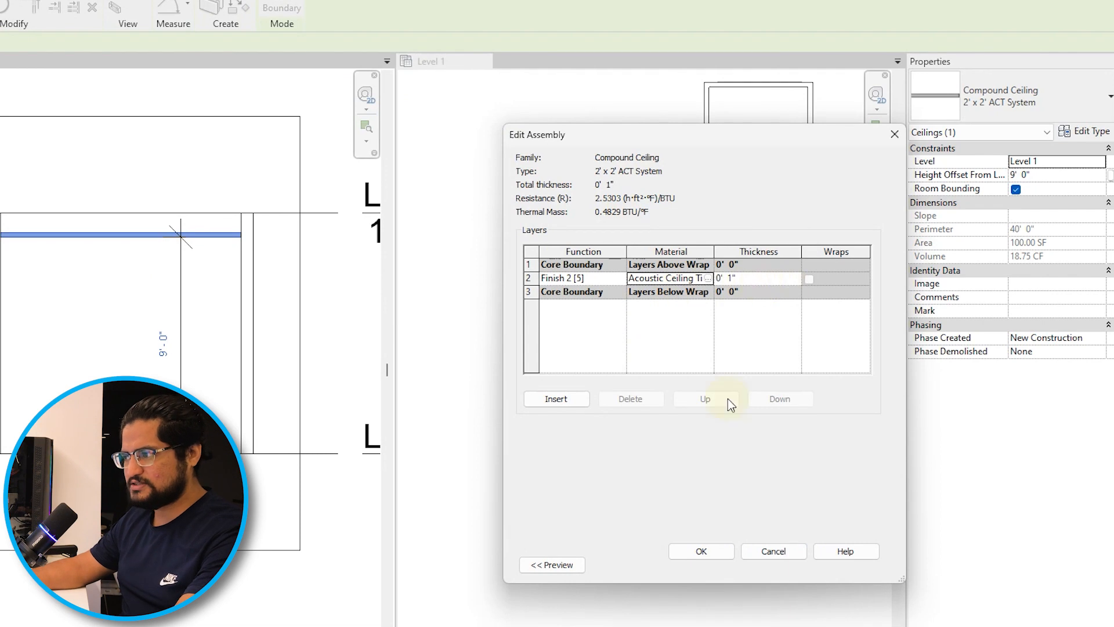
Step: Apply the edited layer structure to the 2' x 2' ACT System type and deselect the ceiling
{"action": "left_click", "coordinate": [700, 551]}
{"action": "left_click", "coordinate": [716, 561]}
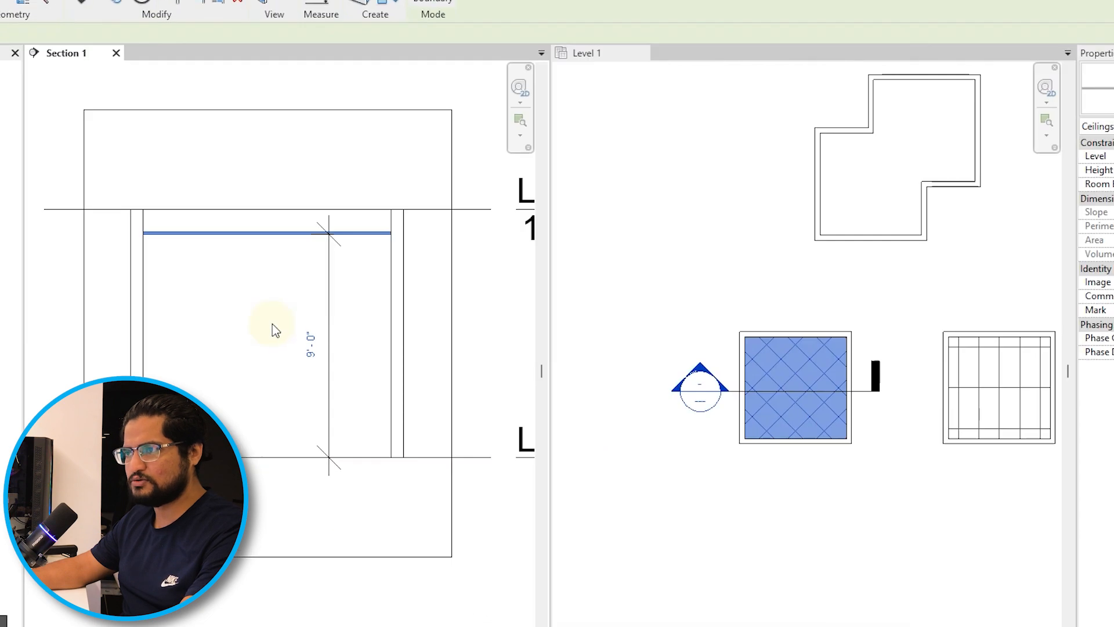
{"action": "scroll", "coordinate": [204, 307], "scroll_direction": "up", "scroll_amount": 4}
{"action": "key", "text": "Escape"}
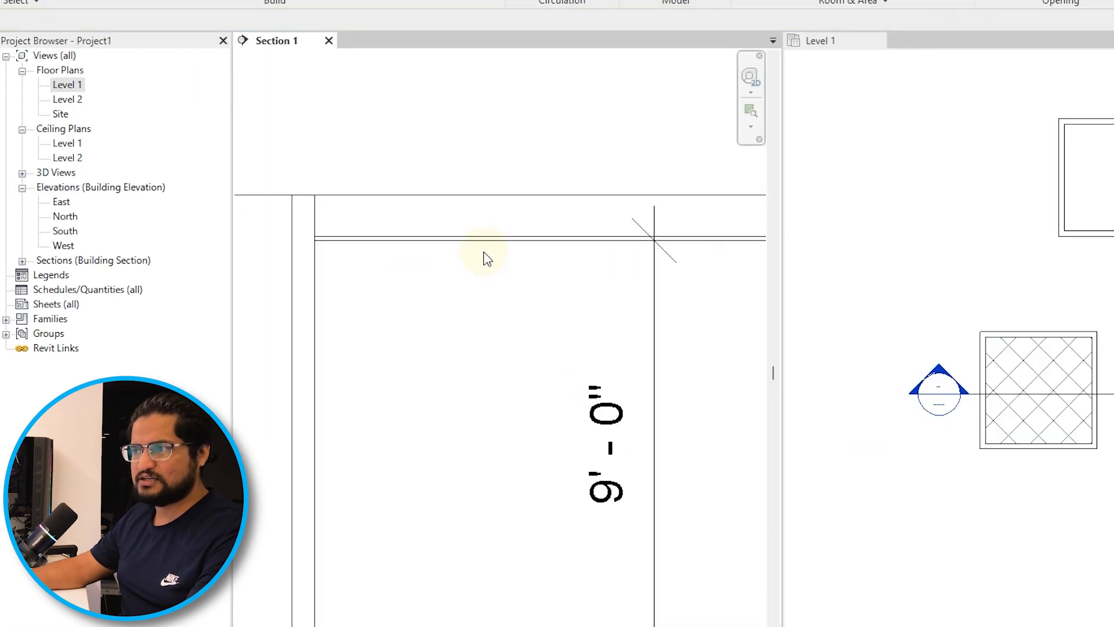
Step: Dimension the ceiling's thickness in the section view
{"action": "key", "text": "d"}
{"action": "key", "text": "i"}
{"action": "scroll", "coordinate": [490, 250], "scroll_direction": "up", "scroll_amount": 2}
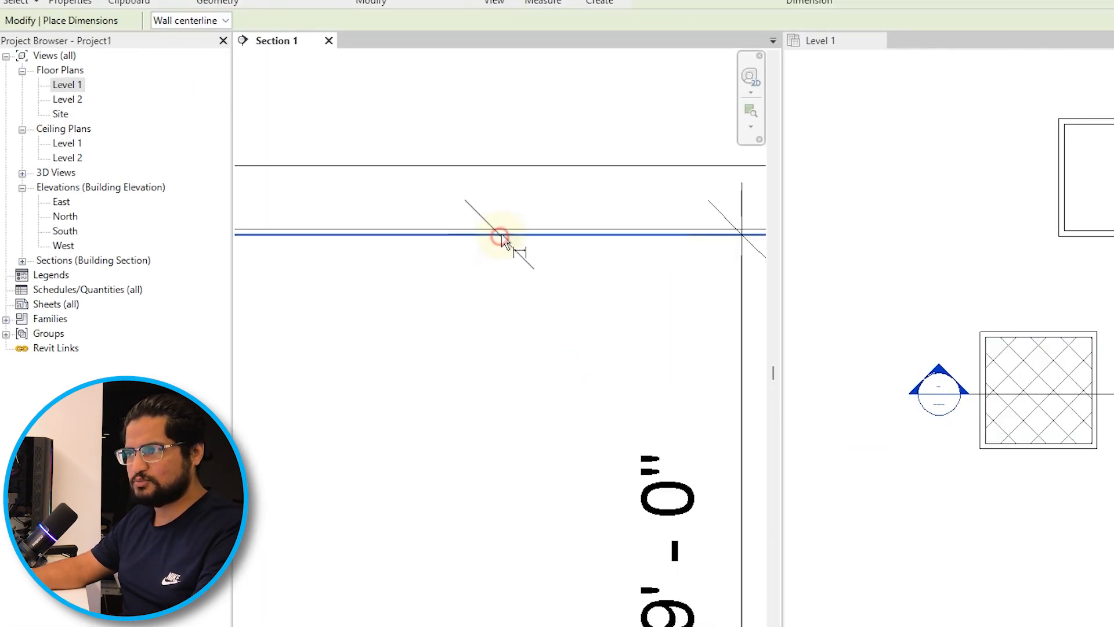
{"action": "left_click", "coordinate": [504, 227]}
{"action": "scroll", "coordinate": [509, 215], "scroll_direction": "down", "scroll_amount": 2}
{"action": "left_click", "coordinate": [472, 196]}
{"action": "key", "text": "Escape"}
{"action": "key", "text": "Escape"}
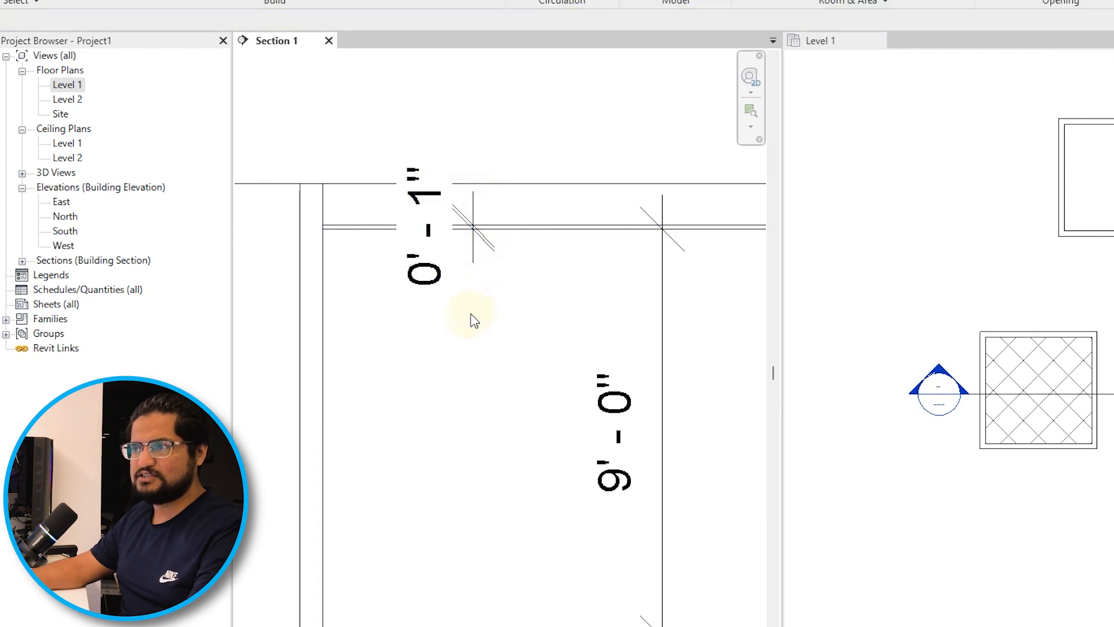
Step: Extend the section line and its crop region in the Level 1 ceiling plan to span the second square room
{"action": "scroll", "coordinate": [467, 316], "scroll_direction": "down", "scroll_amount": 1}
{"action": "left_click", "coordinate": [1105, 497]}
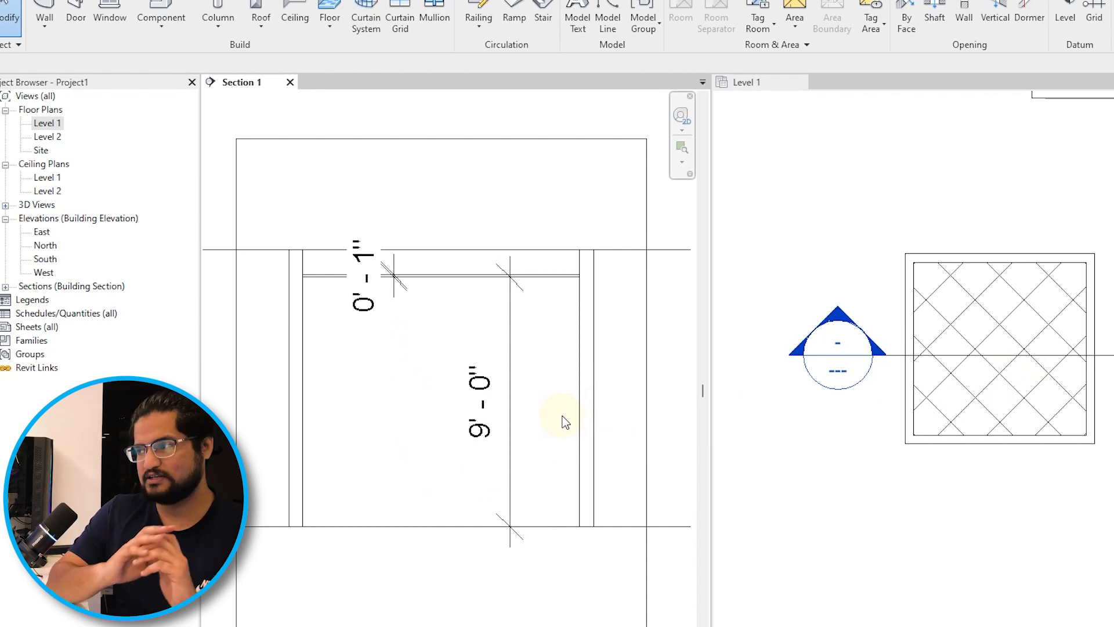
{"action": "scroll", "coordinate": [566, 422], "scroll_direction": "down", "scroll_amount": 5}
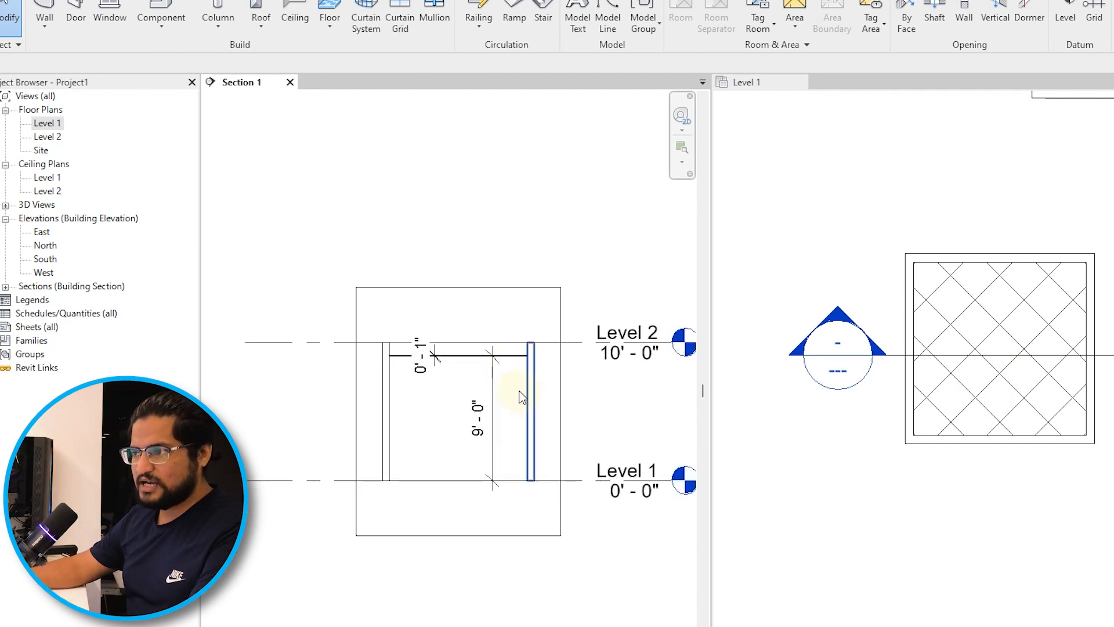
{"action": "scroll", "coordinate": [981, 371], "scroll_direction": "down", "scroll_amount": 4}
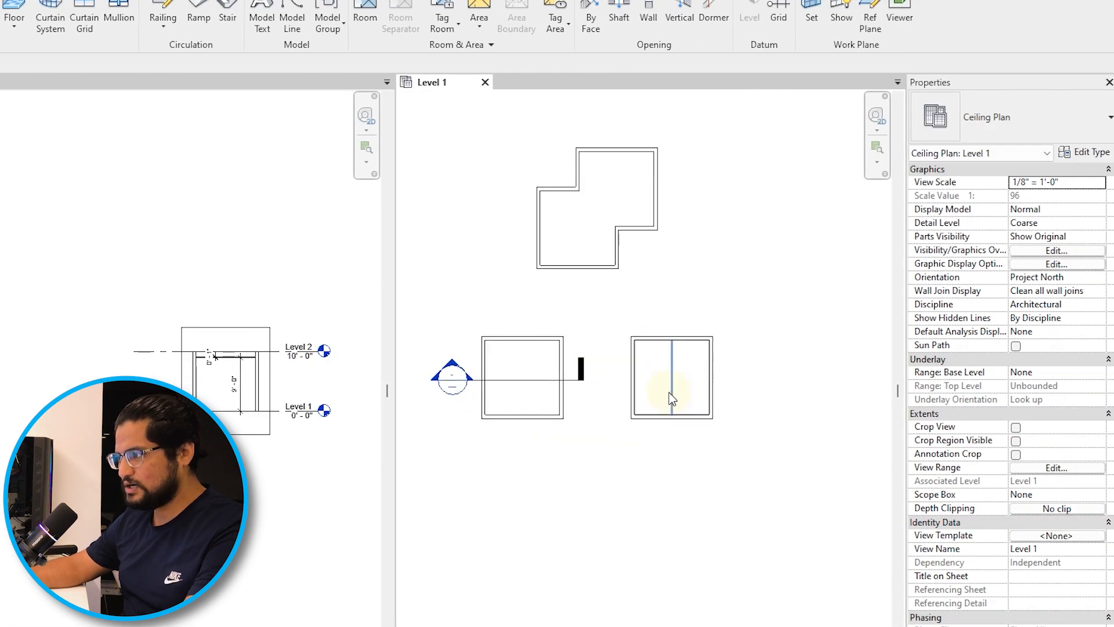
{"action": "scroll", "coordinate": [672, 399], "scroll_direction": "up", "scroll_amount": 2}
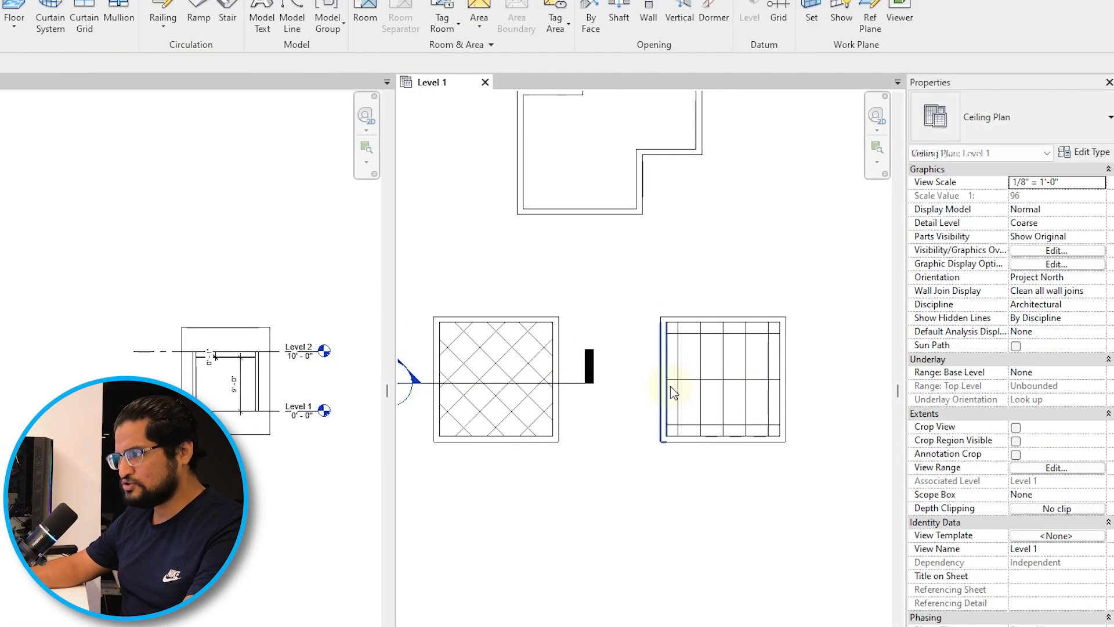
{"action": "left_click", "coordinate": [583, 383]}
{"action": "left_click_drag", "start_coordinate": [690, 394], "coordinate": [812, 384]}
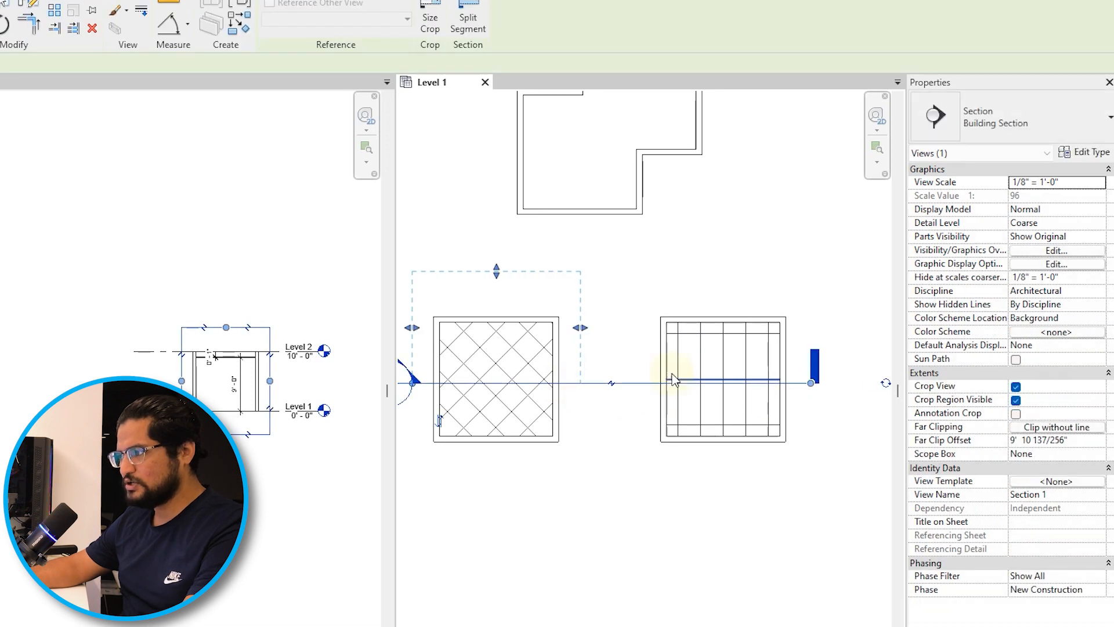
{"action": "left_click_drag", "start_coordinate": [576, 328], "coordinate": [807, 324]}
Step: Select the 2' x 4' ACT System ceiling in the second square room and open its boundary sketch for editing
{"action": "left_click", "coordinate": [203, 248]}
{"action": "middle_click_drag", "start_coordinate": [278, 337], "coordinate": [86, 323]}
{"action": "scroll", "coordinate": [166, 364], "scroll_direction": "up", "scroll_amount": 4}
{"action": "middle_click_drag", "start_coordinate": [380, 402], "coordinate": [386, 410]}
{"action": "scroll", "coordinate": [387, 411], "scroll_direction": "up", "scroll_amount": 1}
{"action": "key", "text": "Escape"}
{"action": "left_click", "coordinate": [398, 327]}
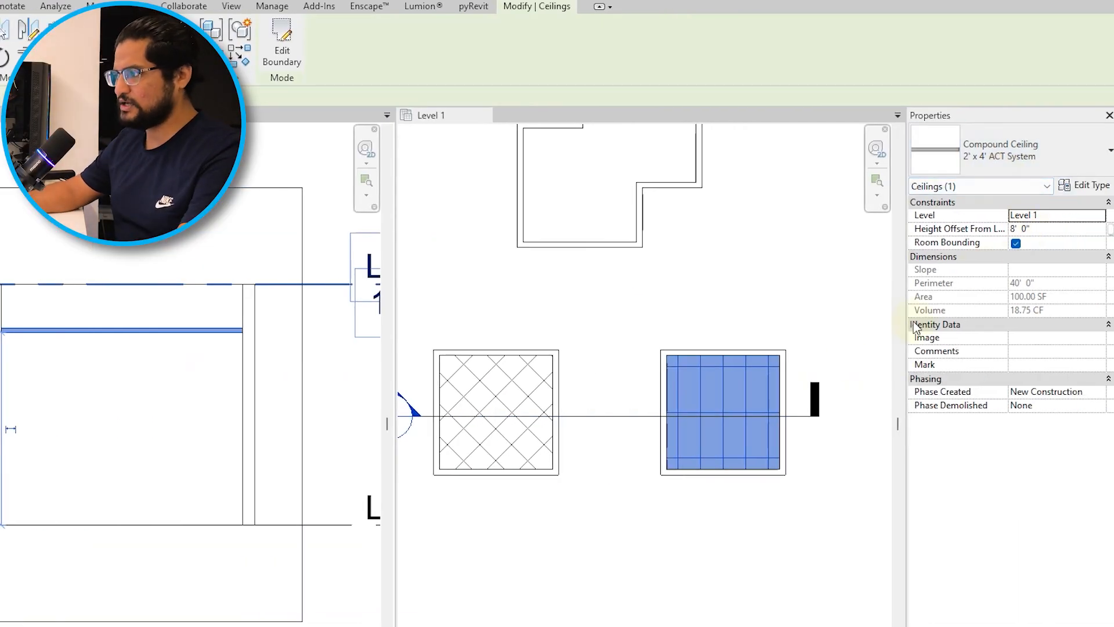
{"action": "left_click", "coordinate": [812, 399]}
{"action": "scroll", "coordinate": [770, 449], "scroll_direction": "up", "scroll_amount": 2}
{"action": "middle_click_drag", "start_coordinate": [770, 430], "coordinate": [757, 443]}
{"action": "key", "text": "Tab"}
{"action": "key", "text": "Tab"}
{"action": "left_click", "coordinate": [769, 364]}
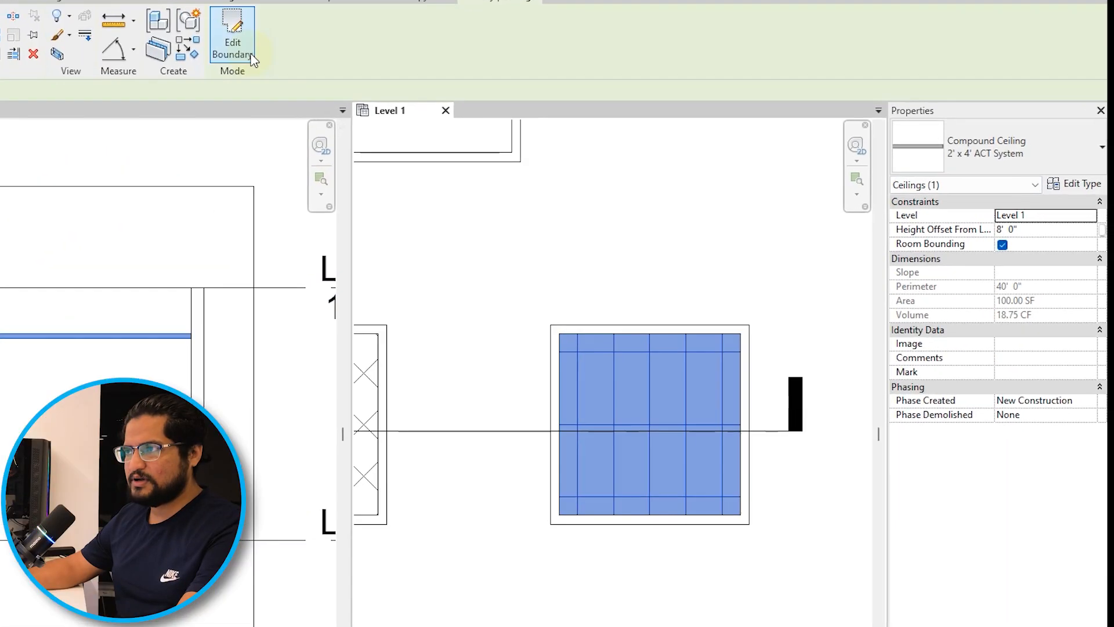
{"action": "left_click", "coordinate": [253, 54]}
{"action": "scroll", "coordinate": [708, 438], "scroll_direction": "up", "scroll_amount": 3}
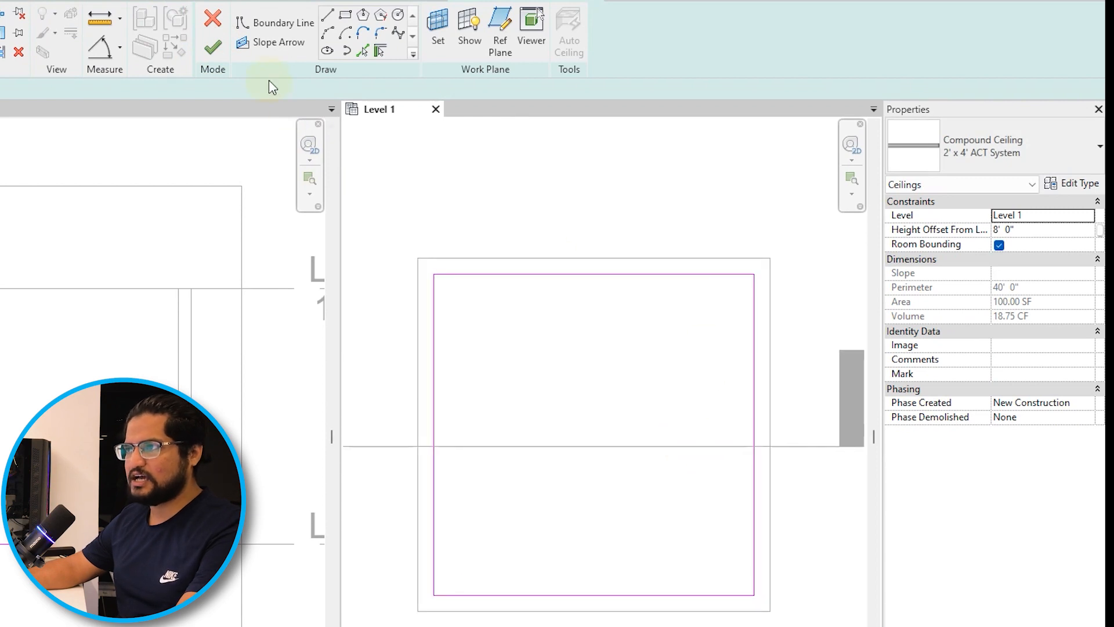
Step: Draw a horizontal slope arrow about 10' long across the ceiling sketch, from its right boundary line to its left one
{"action": "left_click", "coordinate": [269, 44]}
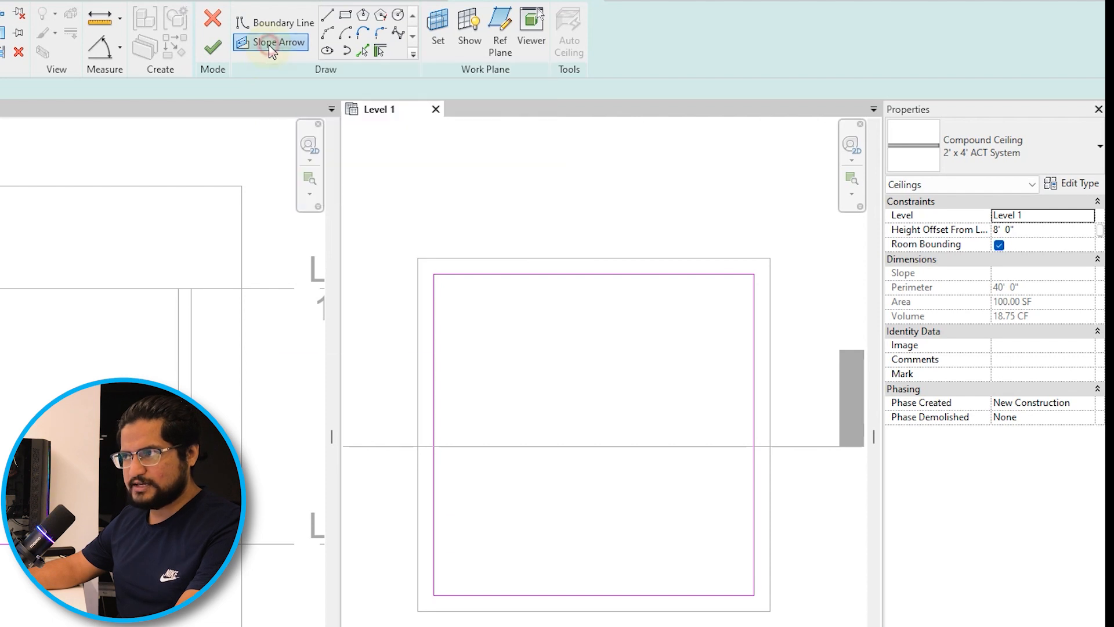
{"action": "left_click", "coordinate": [750, 432]}
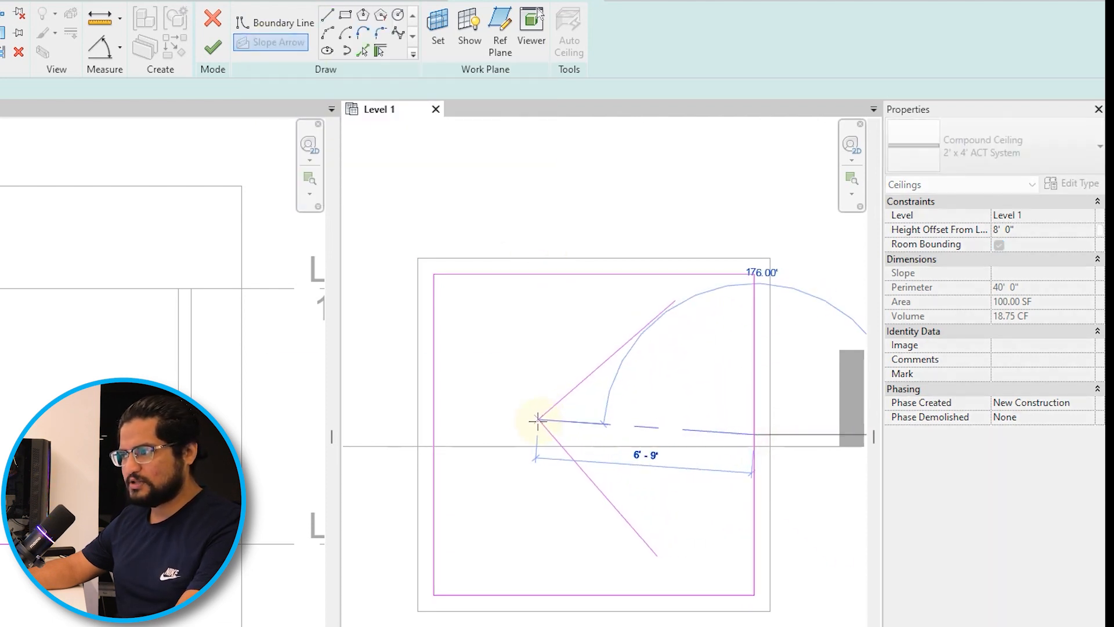
{"action": "left_click", "coordinate": [457, 435]}
{"action": "left_click", "coordinate": [434, 434]}
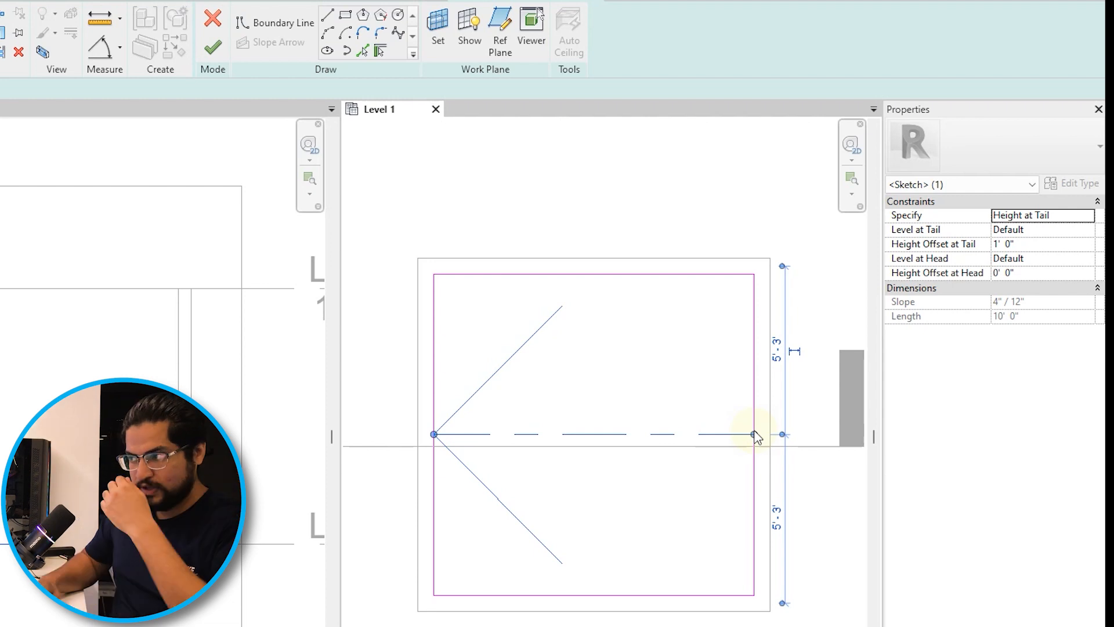
Step: Set the slope arrow's height offset at tail to 0' 6" and its height offset at head to 1' 0"
{"action": "left_click", "coordinate": [554, 438]}
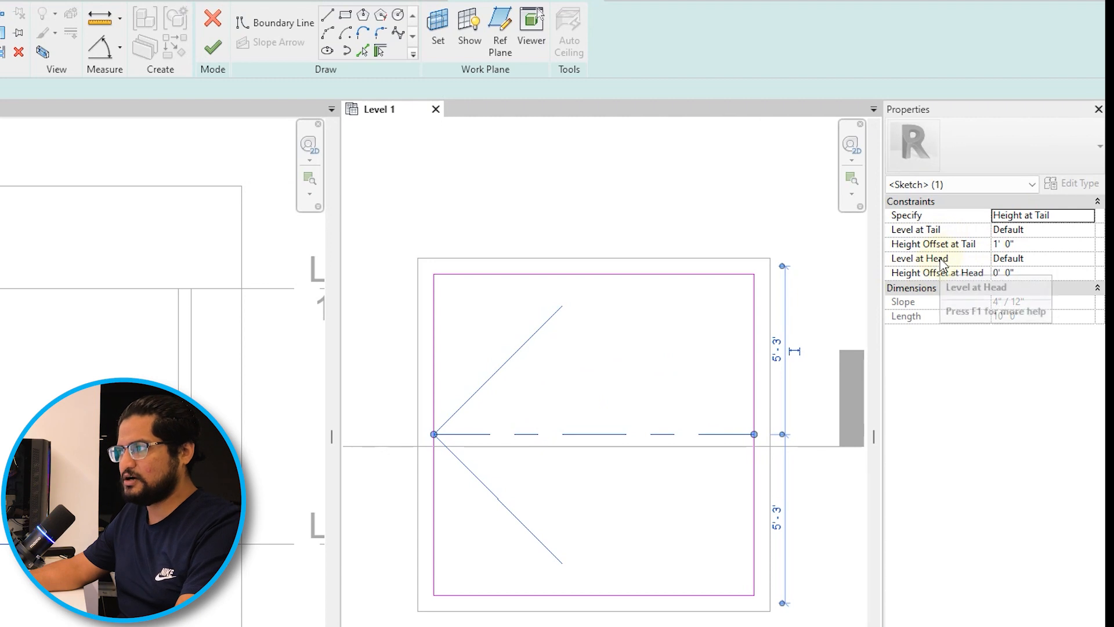
{"action": "left_click", "coordinate": [522, 409]}
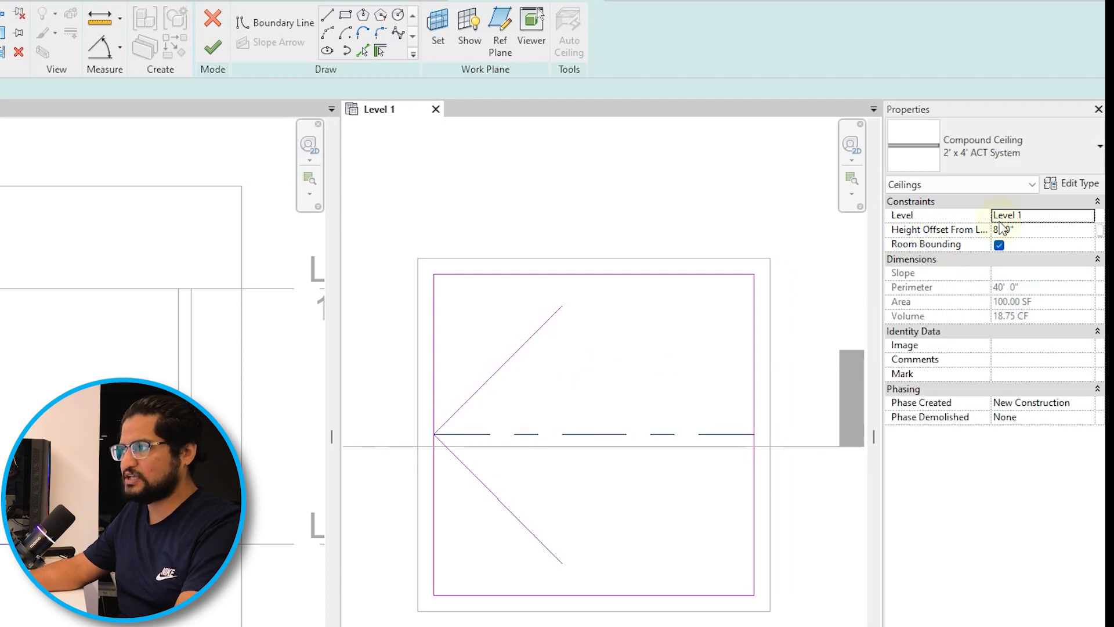
{"action": "left_click", "coordinate": [537, 331]}
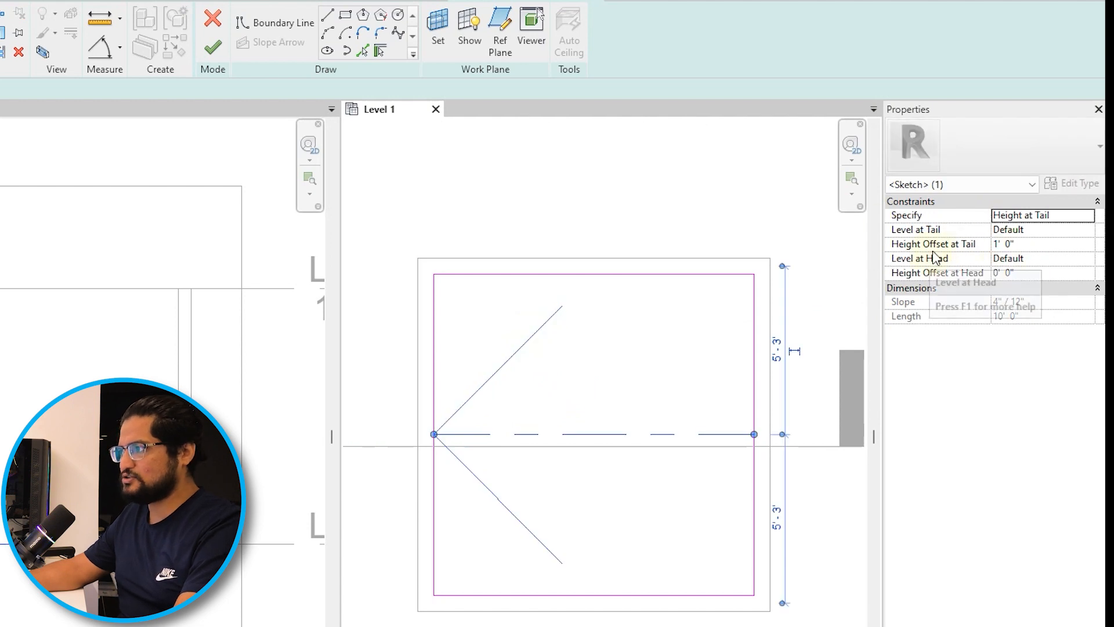
{"action": "left_click", "coordinate": [1030, 245]}
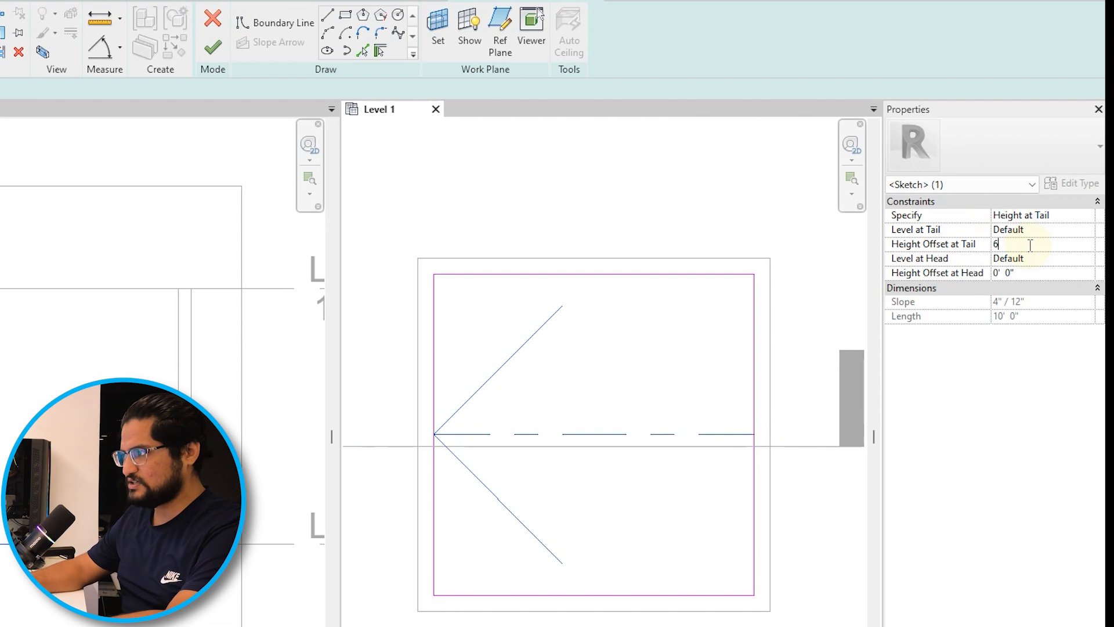
{"action": "left_click", "coordinate": [1035, 271]}
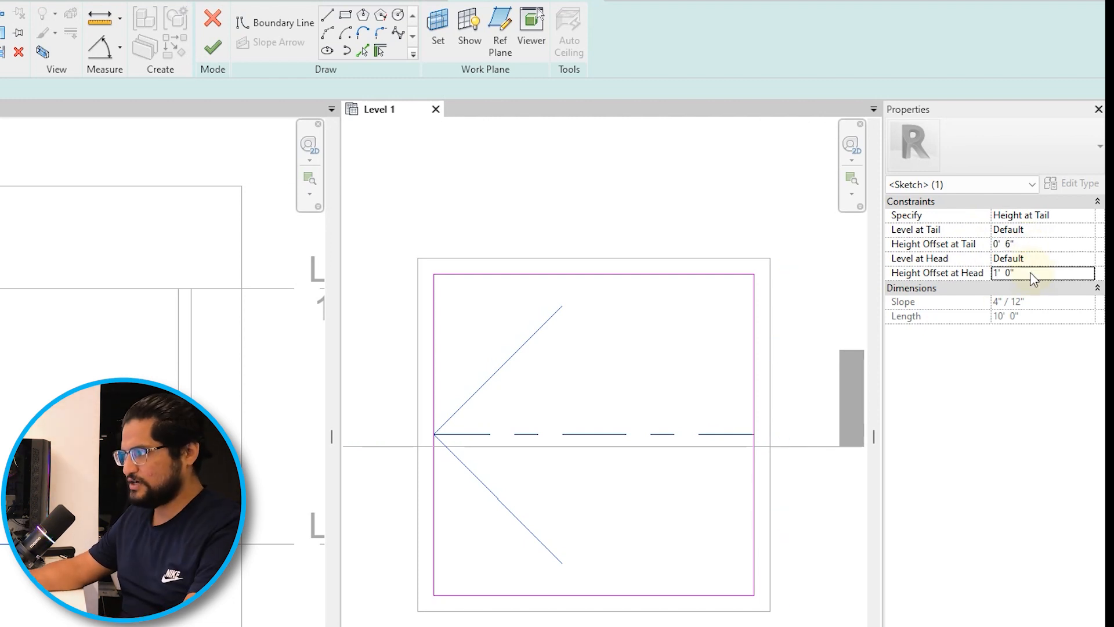
{"action": "left_click", "coordinate": [605, 406]}
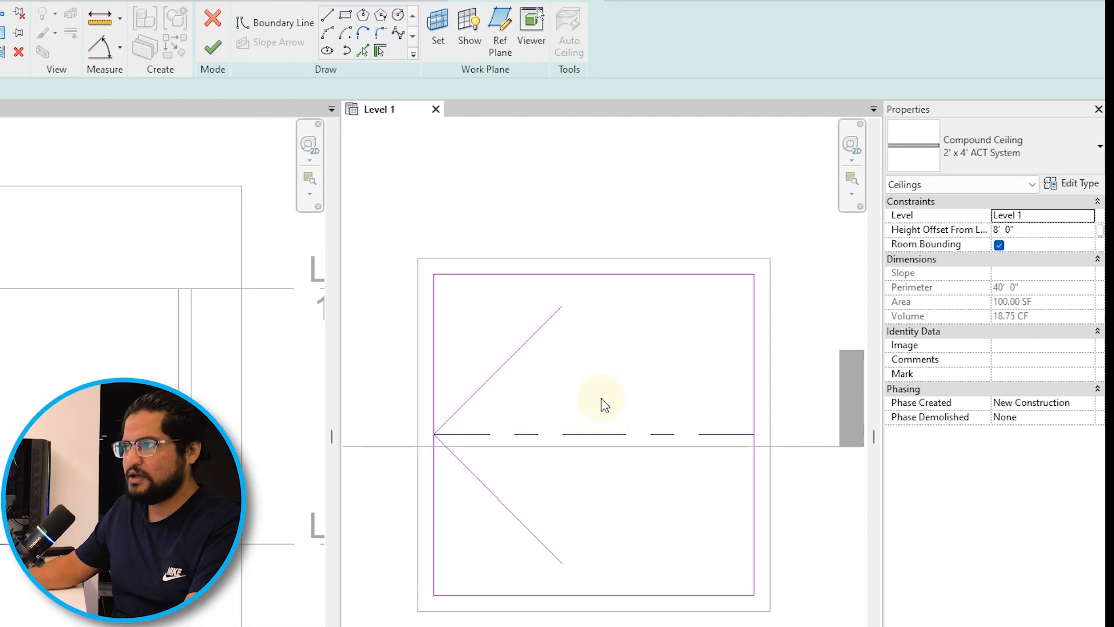
Step: Finish the boundary edit to apply the slope to the ceiling and deselect it
{"action": "left_click", "coordinate": [213, 48]}
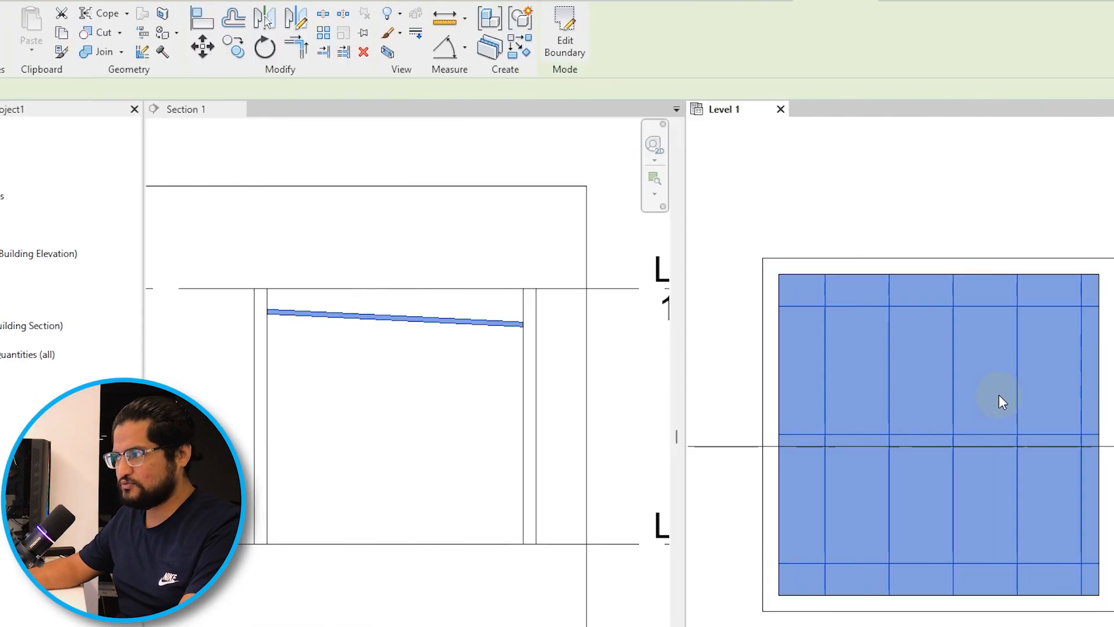
{"action": "scroll", "coordinate": [450, 370], "scroll_direction": "up", "scroll_amount": 2}
{"action": "key", "text": "Escape"}
{"action": "scroll", "coordinate": [597, 379], "scroll_direction": "down", "scroll_amount": 3}
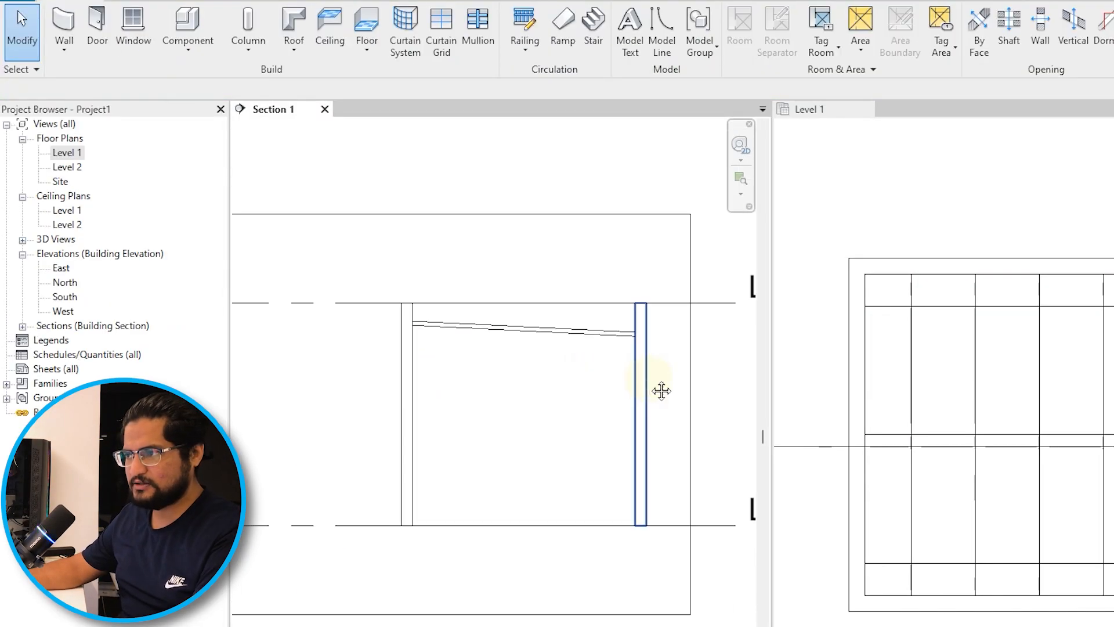
{"action": "middle_click_drag", "start_coordinate": [645, 378], "coordinate": [499, 378]}
{"action": "left_click", "coordinate": [464, 336]}
{"action": "middle_click_drag", "start_coordinate": [542, 470], "coordinate": [641, 443]}
{"action": "key", "text": "Escape"}
Step: Add an aligned dimension in the section from Level 1 to the underside of the sloped ceiling's low end
{"action": "key", "text": "d"}
{"action": "key", "text": "i"}
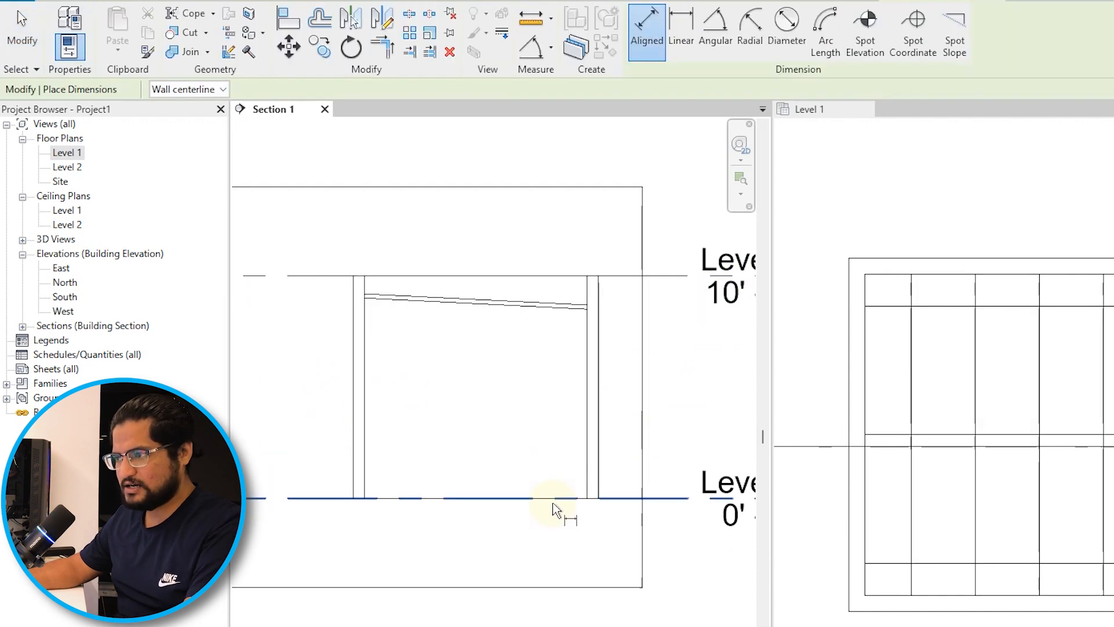
{"action": "scroll", "coordinate": [589, 316], "scroll_direction": "up", "scroll_amount": 2}
{"action": "left_click", "coordinate": [591, 307]}
{"action": "scroll", "coordinate": [553, 379], "scroll_direction": "down", "scroll_amount": 2}
{"action": "left_click", "coordinate": [518, 393]}
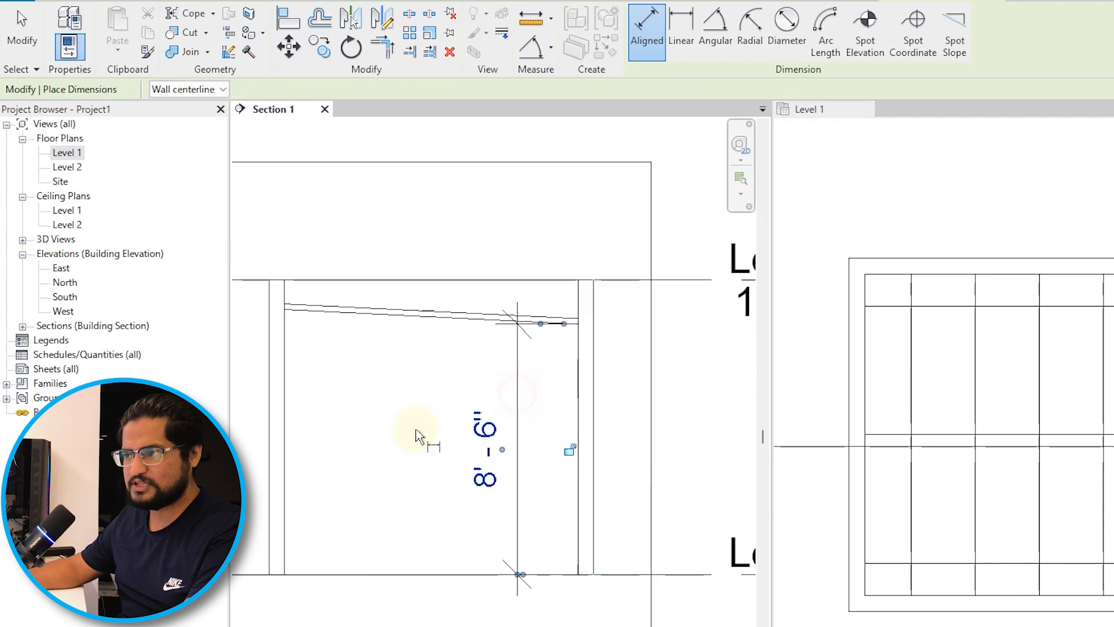
Step: Dimension the height from Level 1 to the underside of the sloped ceiling's high end and exit the dimension command
{"action": "middle_click_drag", "start_coordinate": [310, 580], "coordinate": [390, 564]}
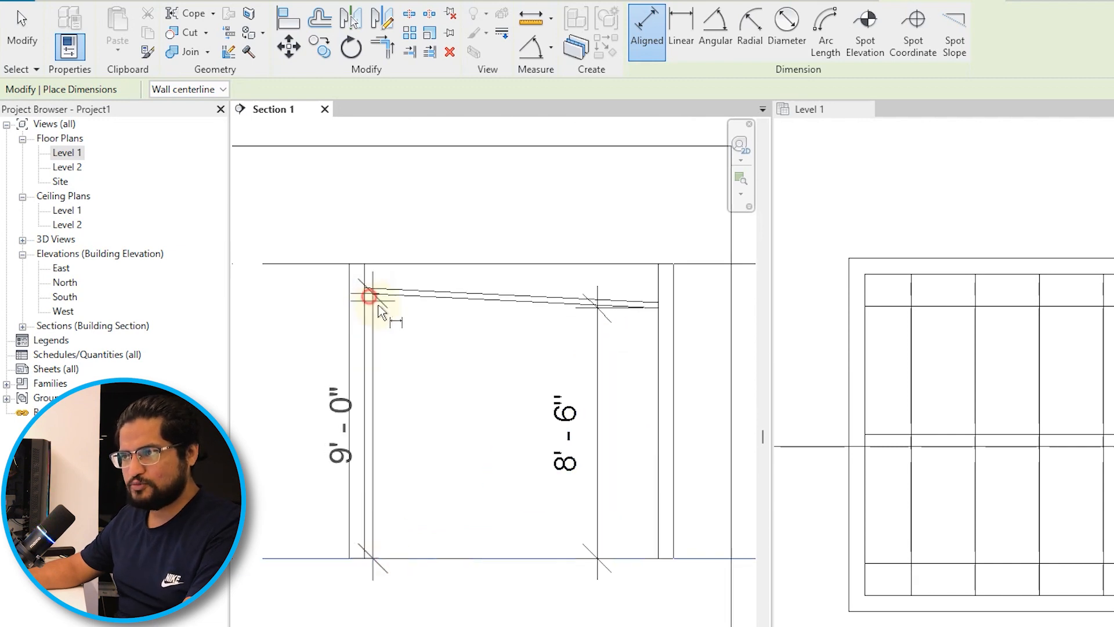
{"action": "left_click", "coordinate": [435, 361]}
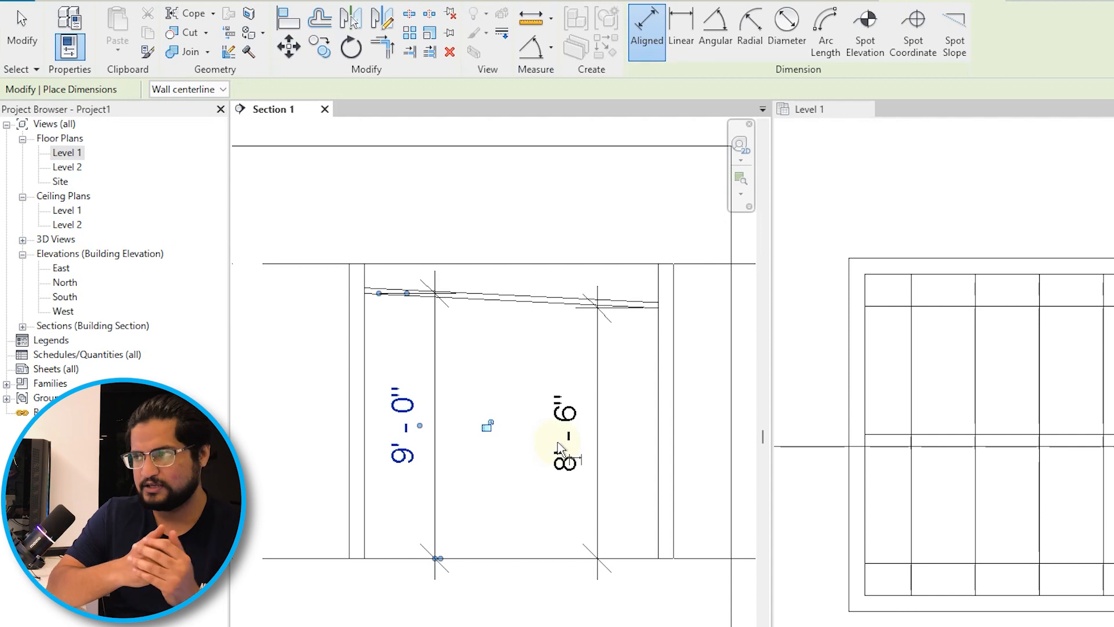
{"action": "key", "text": "Escape"}
{"action": "key", "text": "Escape"}
{"action": "scroll", "coordinate": [552, 348], "scroll_direction": "down", "scroll_amount": 4}
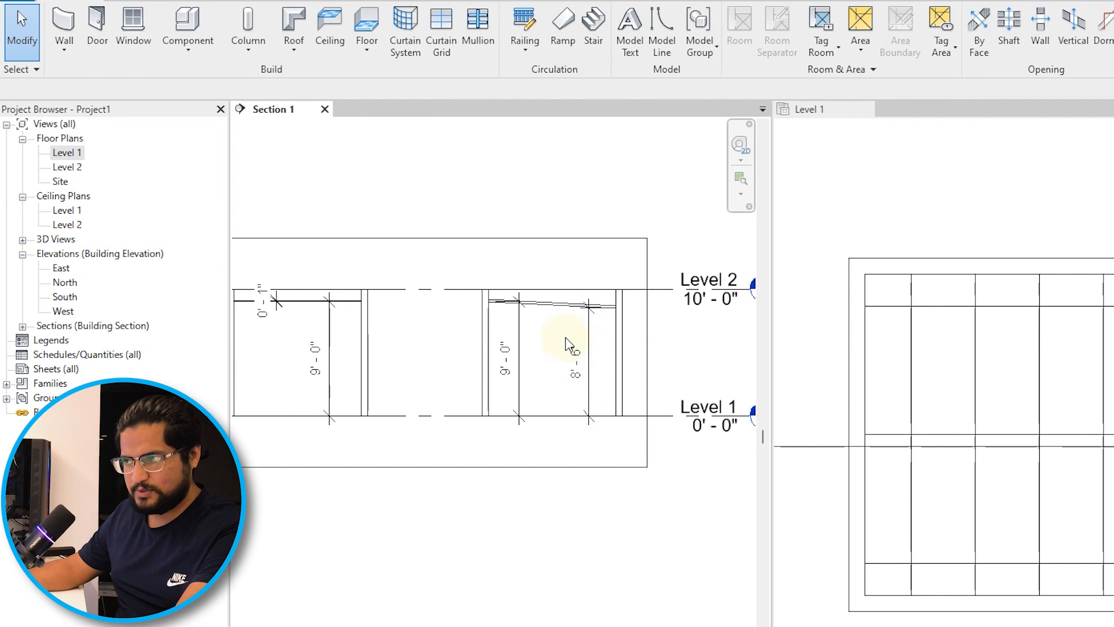
{"action": "scroll", "coordinate": [593, 461], "scroll_direction": "down", "scroll_amount": 3}
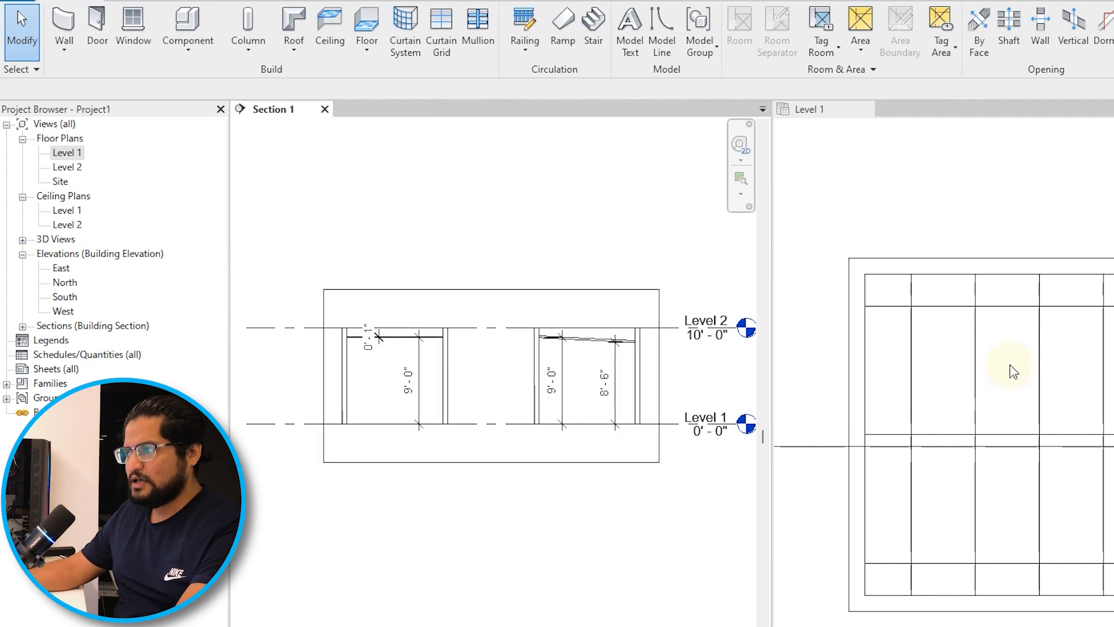
Step: Rotate the diagonal grid of the first square room's ceiling by 45 degrees in the Level 1 ceiling plan
{"action": "left_click", "coordinate": [1010, 366]}
{"action": "scroll", "coordinate": [1015, 354], "scroll_direction": "down", "scroll_amount": 4}
{"action": "middle_click_drag", "start_coordinate": [975, 399], "coordinate": [1113, 398]}
{"action": "scroll", "coordinate": [890, 349], "scroll_direction": "up", "scroll_amount": 2}
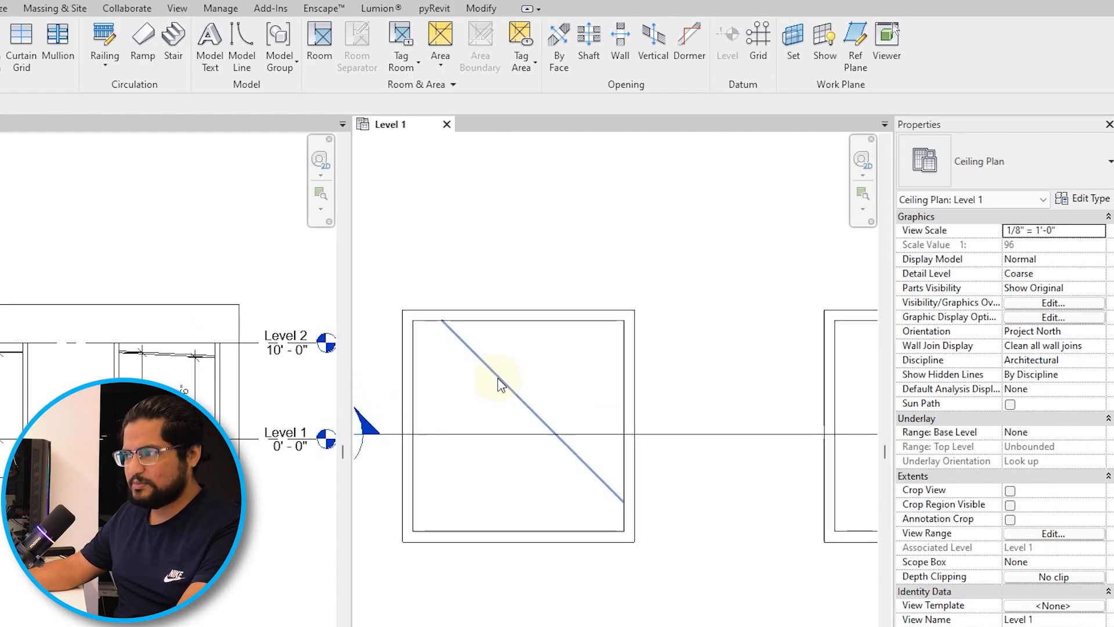
{"action": "scroll", "coordinate": [548, 376], "scroll_direction": "up", "scroll_amount": 2}
{"action": "middle_click_drag", "start_coordinate": [548, 376], "coordinate": [717, 418]}
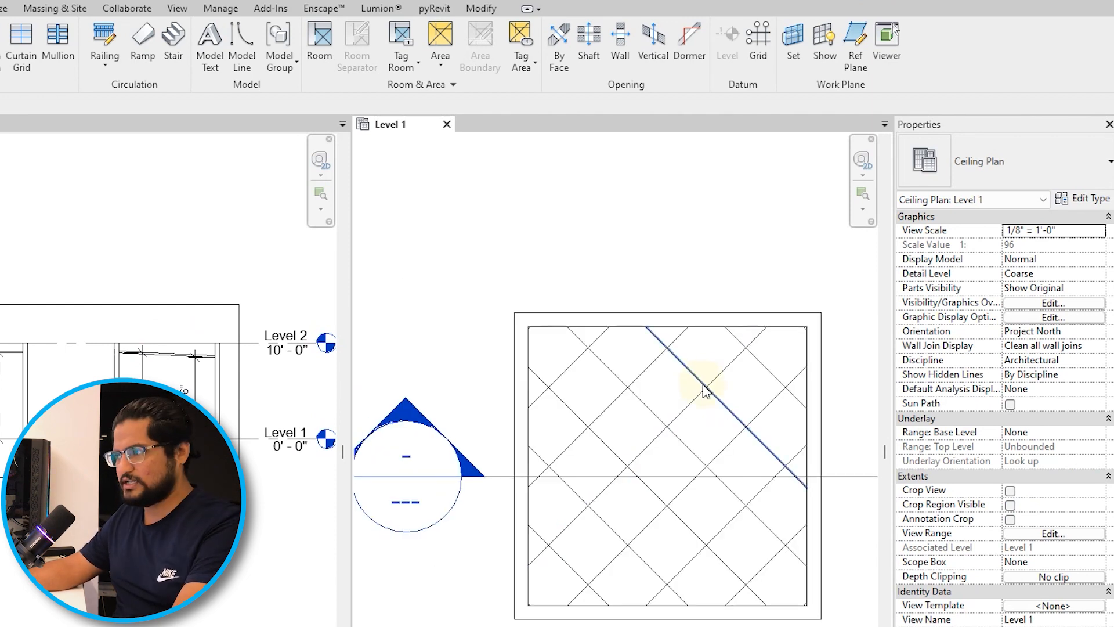
{"action": "left_click", "coordinate": [693, 403]}
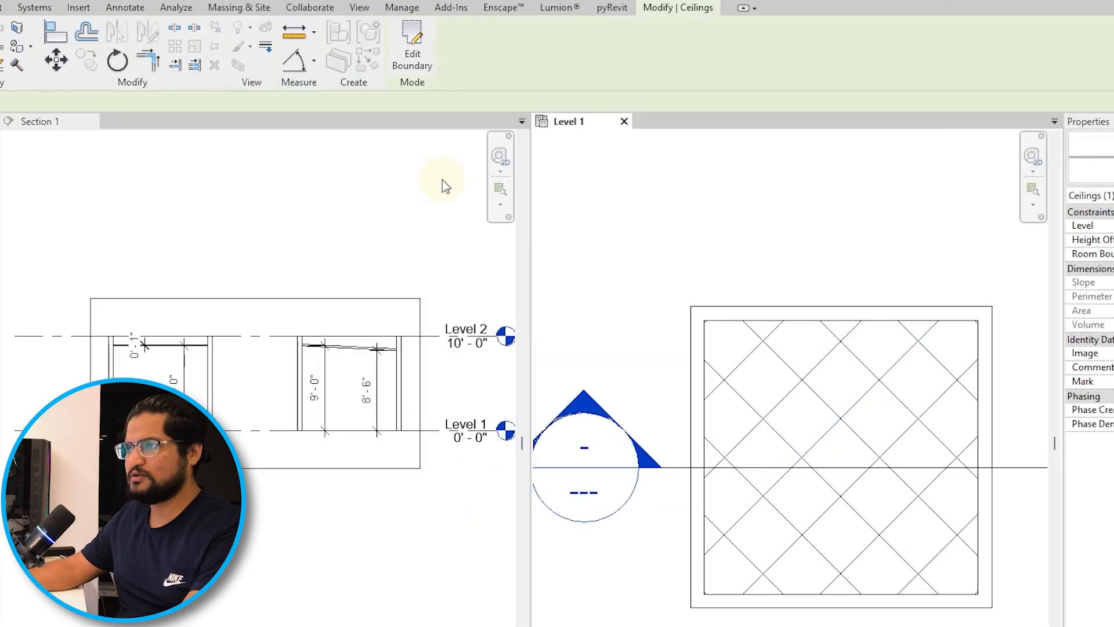
{"action": "left_click", "coordinate": [153, 50]}
{"action": "left_click", "coordinate": [742, 168]}
{"action": "type", "text": "45"}
{"action": "key", "text": "Return"}
{"action": "key", "text": "Escape"}
{"action": "scroll", "coordinate": [781, 361], "scroll_direction": "down", "scroll_amount": 2}
{"action": "scroll", "coordinate": [792, 372], "scroll_direction": "up", "scroll_amount": 3}
Step: Start loading a family and browse the Imperial library to the Lighting, Architectural, Internal folder
{"action": "left_click", "coordinate": [123, 8]}
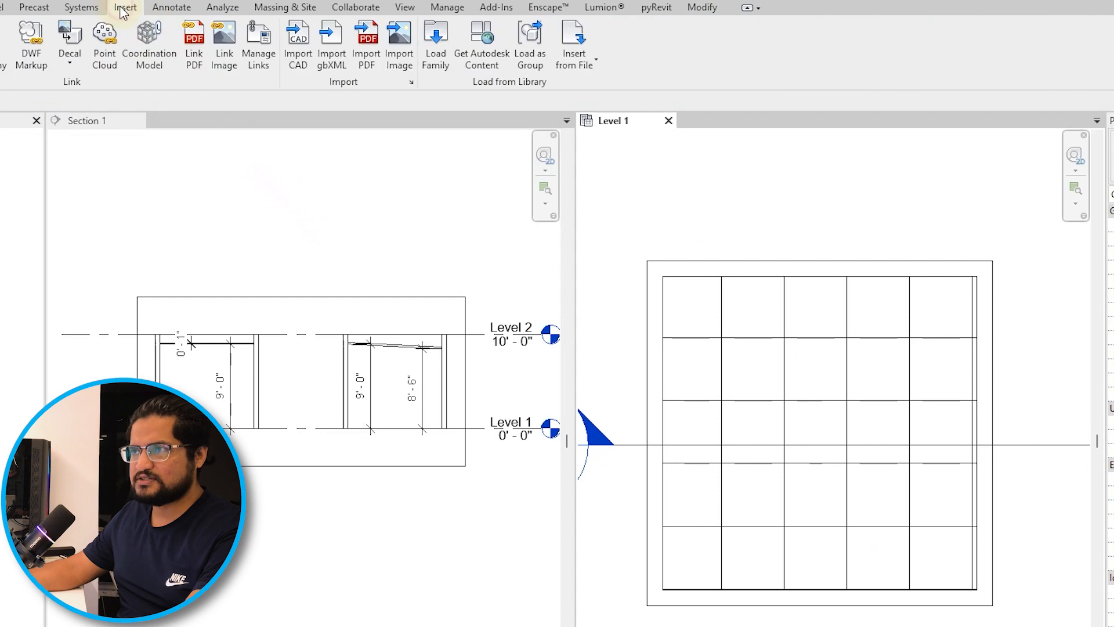
{"action": "left_click", "coordinate": [430, 65]}
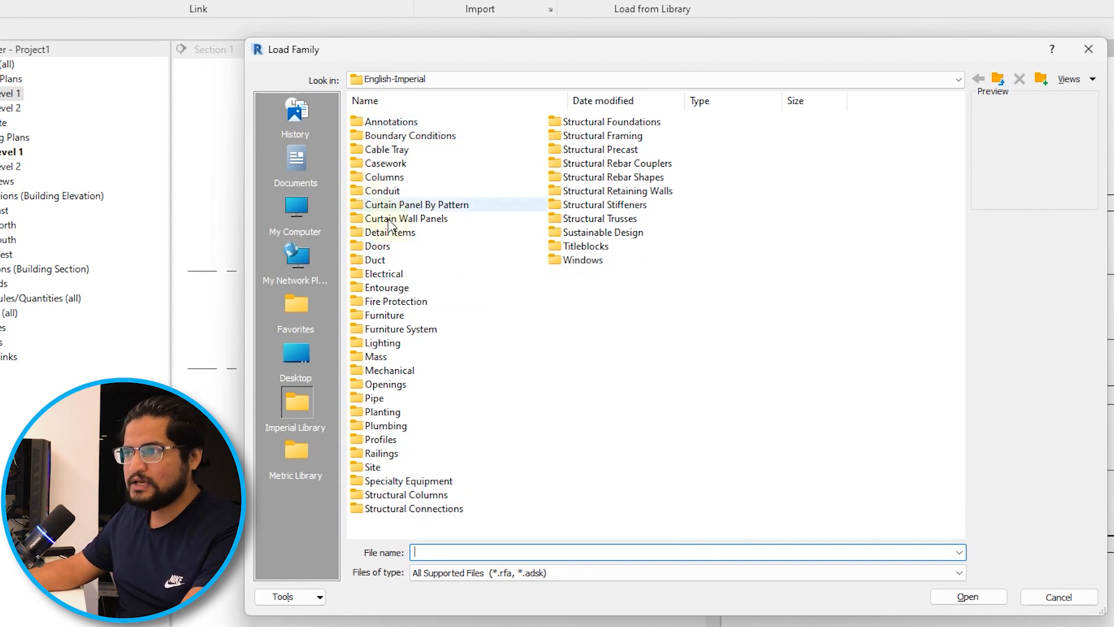
{"action": "left_click", "coordinate": [392, 345]}
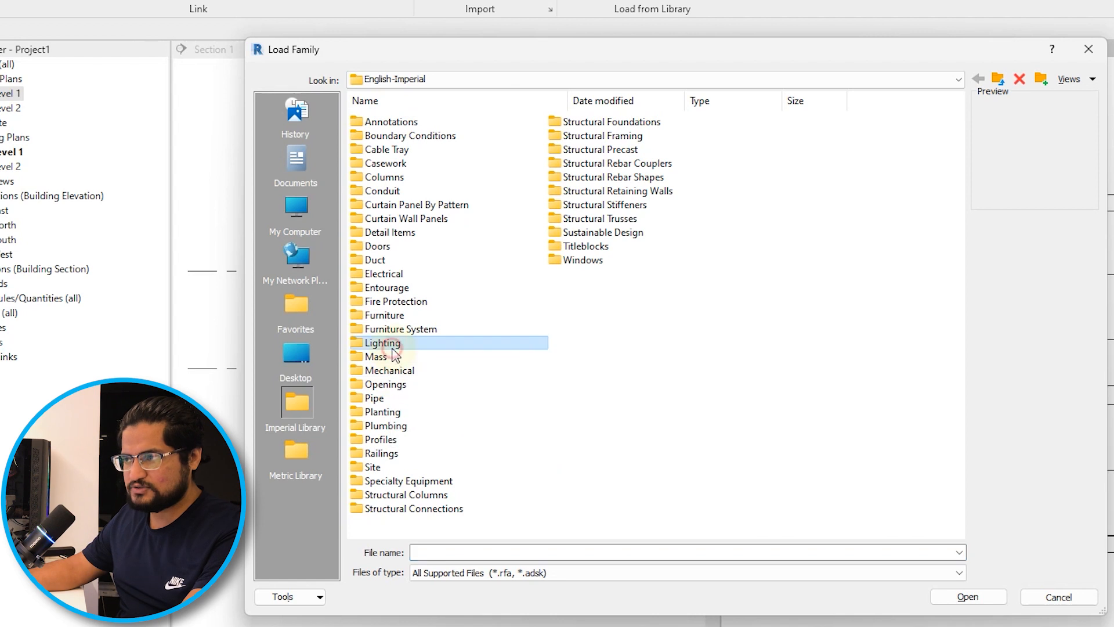
{"action": "double_click", "coordinate": [428, 341]}
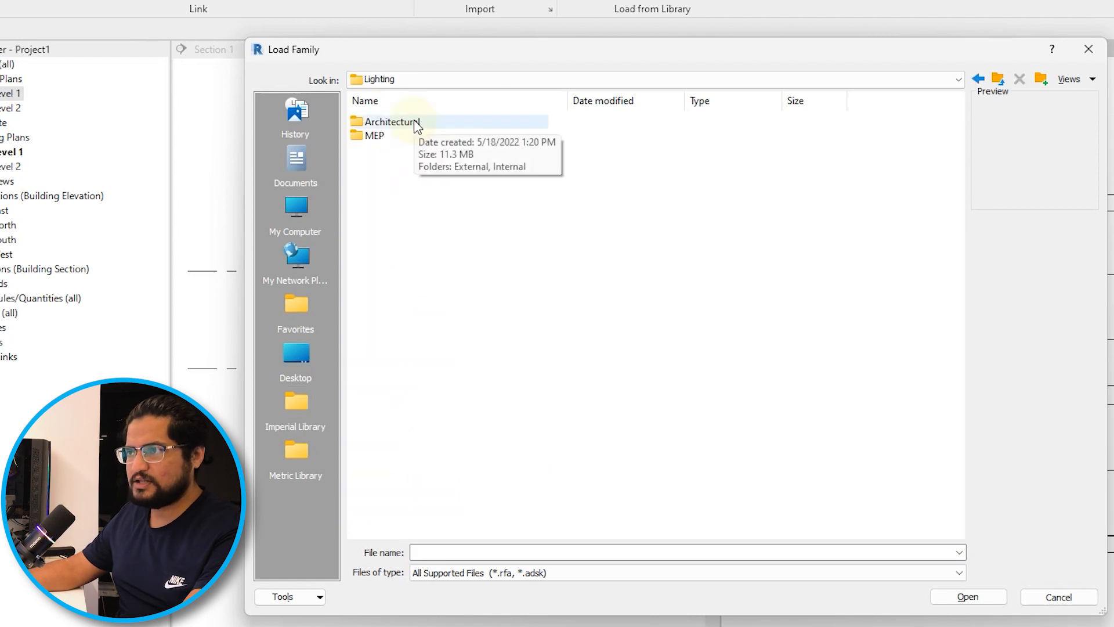
{"action": "double_click", "coordinate": [415, 123]}
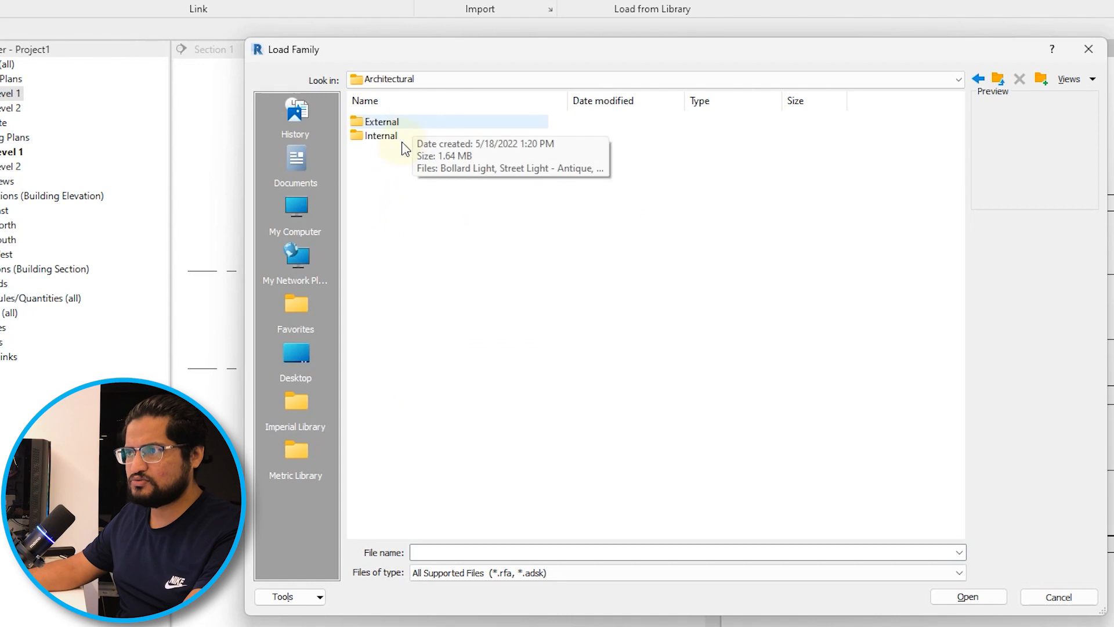
{"action": "double_click", "coordinate": [380, 140]}
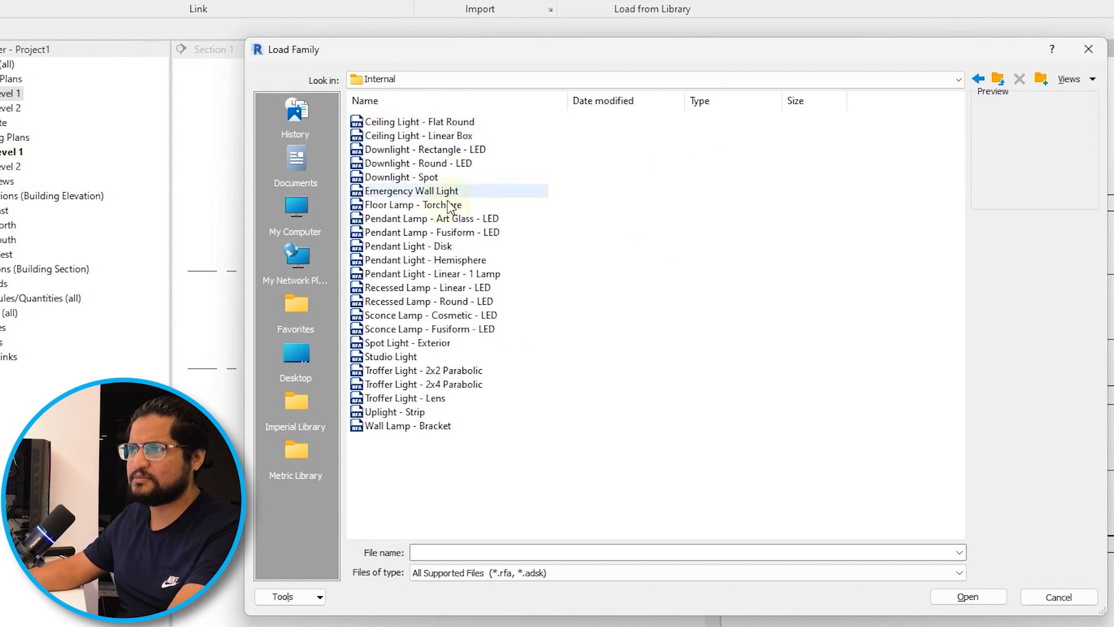
Step: Preview the ceiling light, downlight and pendant families in the Internal lighting folder
{"action": "left_click", "coordinate": [473, 122]}
{"action": "left_click", "coordinate": [476, 136]}
{"action": "key", "text": "Down"}
{"action": "key", "text": "Down"}
{"action": "key", "text": "Down"}
{"action": "key", "text": "Down"}
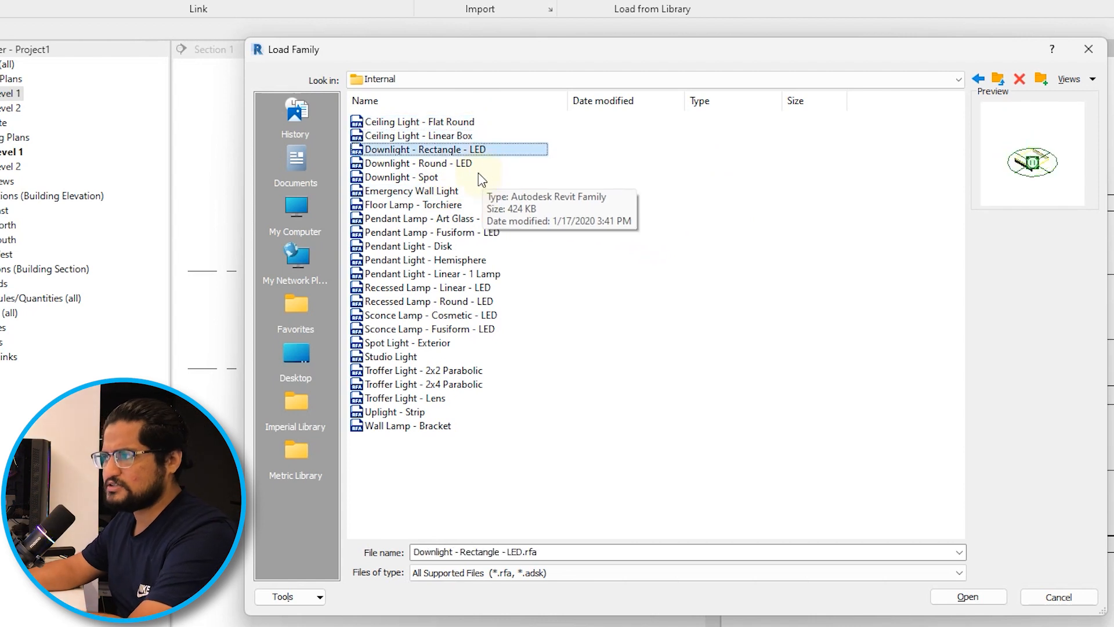
{"action": "key", "text": "Down"}
{"action": "key", "text": "Down"}
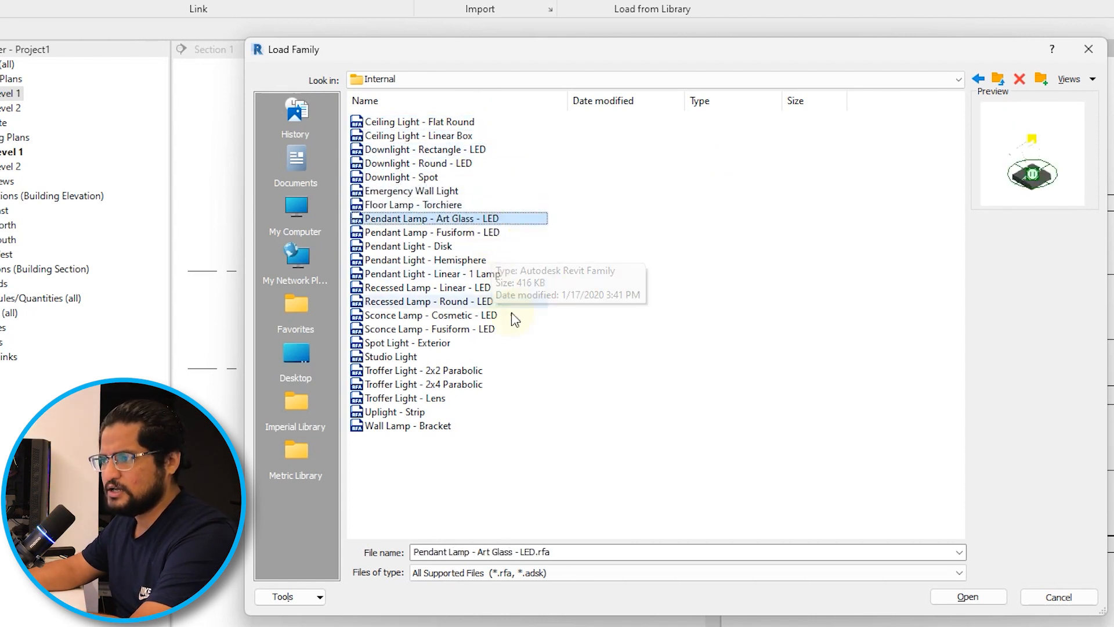
{"action": "key", "text": "Down"}
{"action": "key", "text": "Down"}
Step: Compare the 2x2 and 2x4 Parabolic troffer previews and load the Troffer Light - 2x2 Parabolic family
{"action": "left_click", "coordinate": [458, 370]}
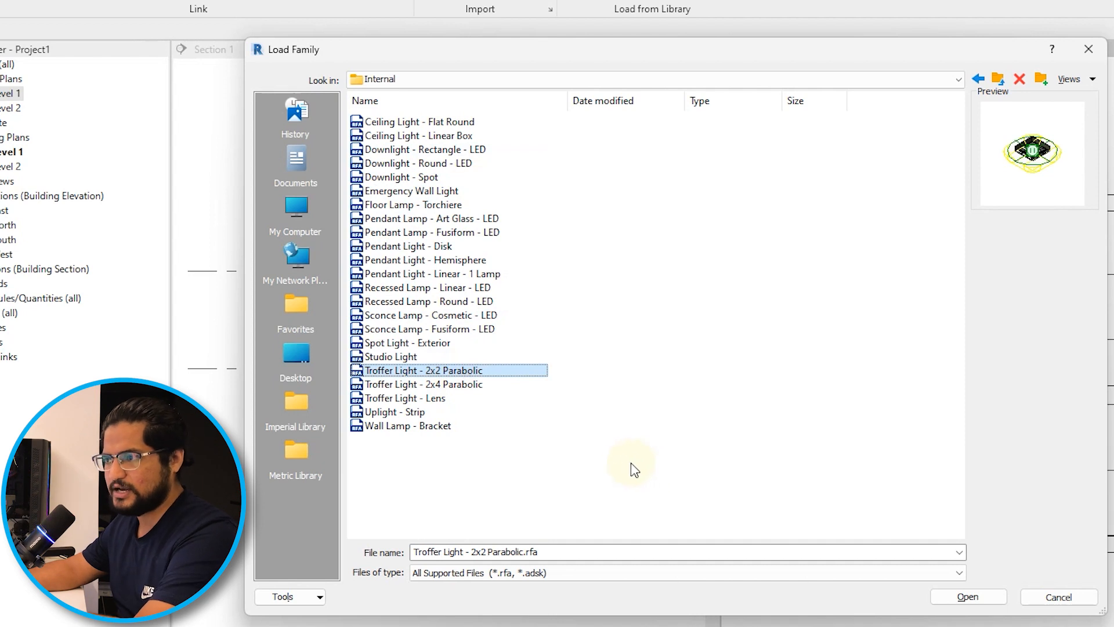
{"action": "key", "text": "Down"}
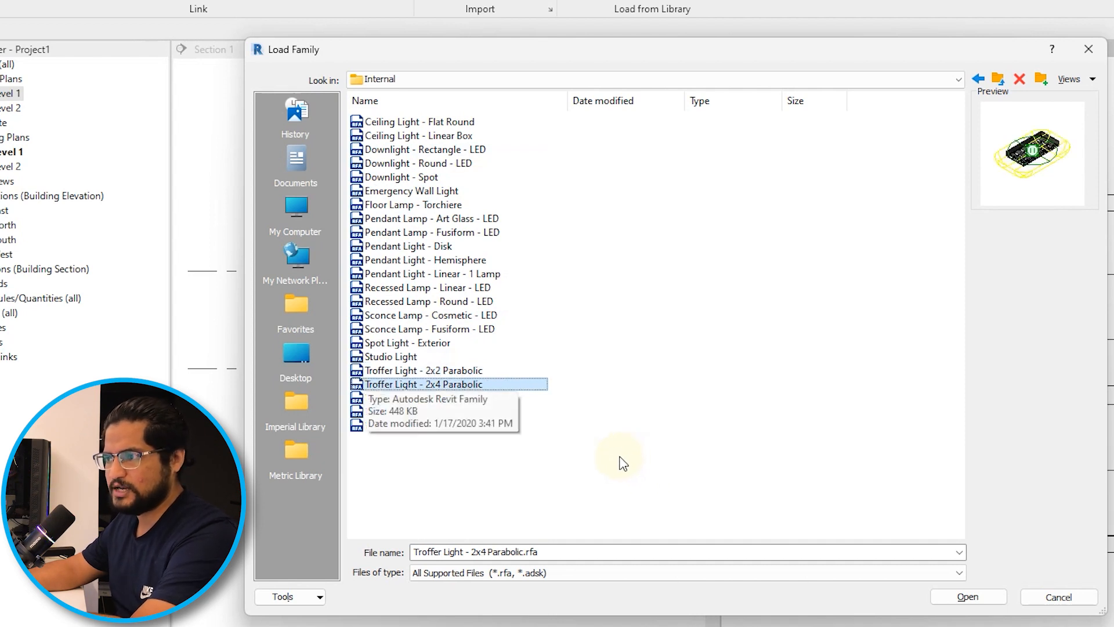
{"action": "key", "text": "Up"}
{"action": "left_click", "coordinate": [989, 597]}
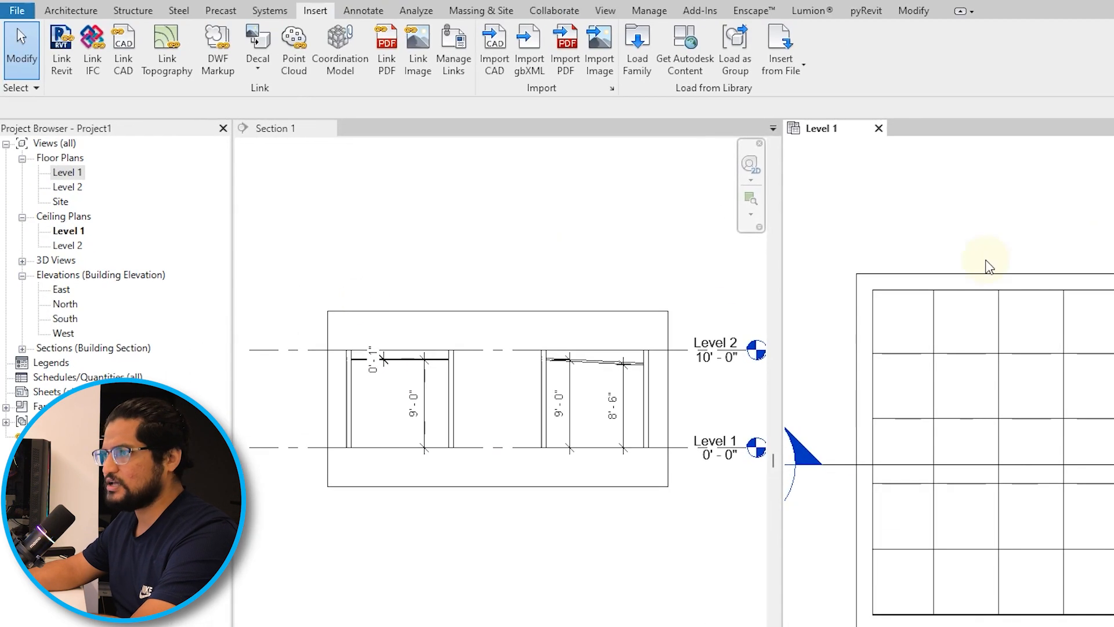
Step: Place one Troffer Light - 2x2 Parabolic, 2'x2'(2 Lamp) - 120V, in the room's 2' x 2' ceiling grid and end placement
{"action": "left_click", "coordinate": [70, 10]}
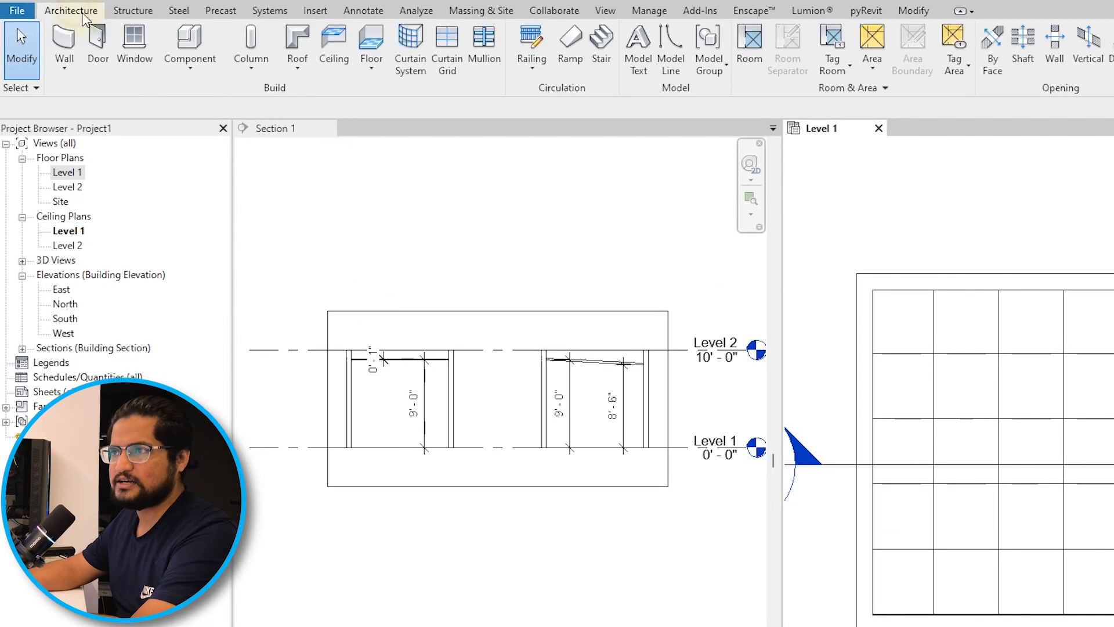
{"action": "left_click", "coordinate": [192, 40]}
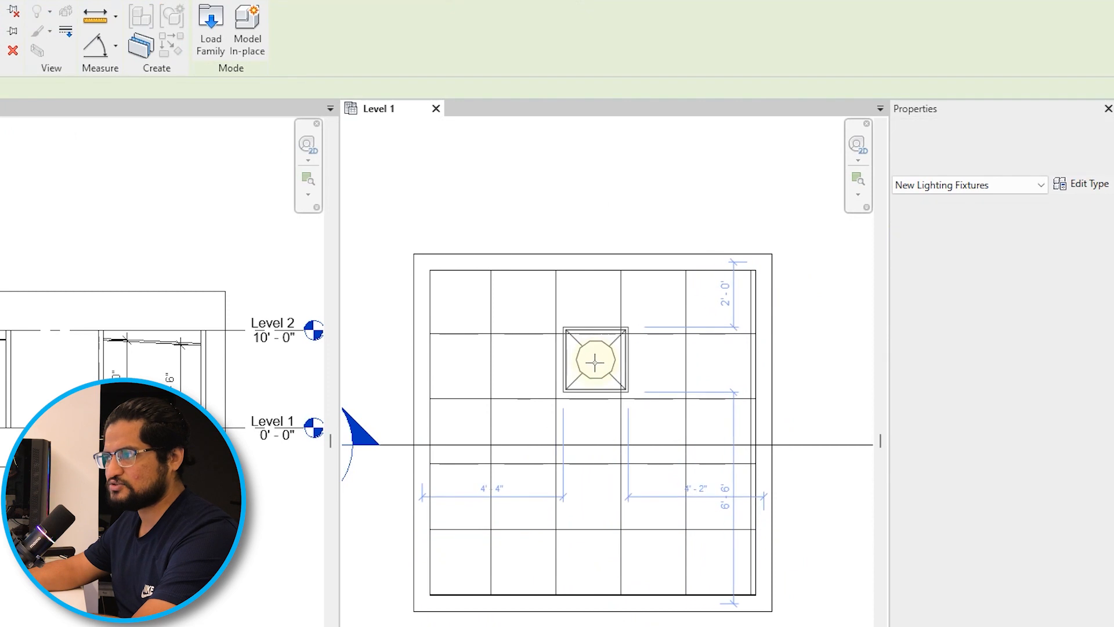
{"action": "scroll", "coordinate": [586, 367], "scroll_direction": "up", "scroll_amount": 4}
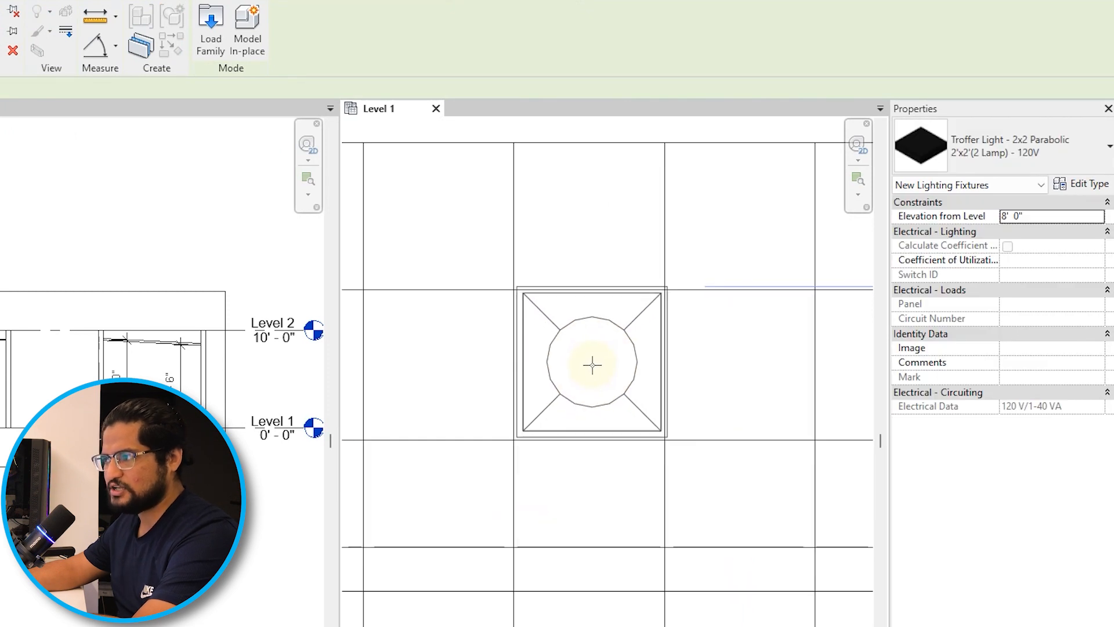
{"action": "left_click", "coordinate": [619, 416]}
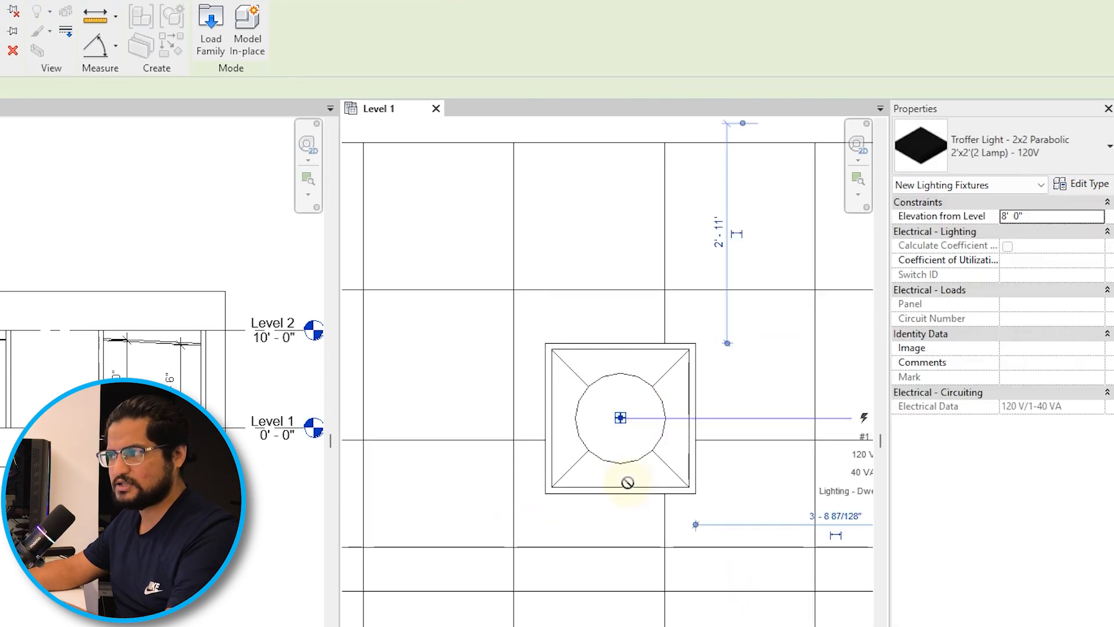
{"action": "key", "text": "Escape"}
{"action": "key", "text": "Escape"}
{"action": "left_click", "coordinate": [550, 371]}
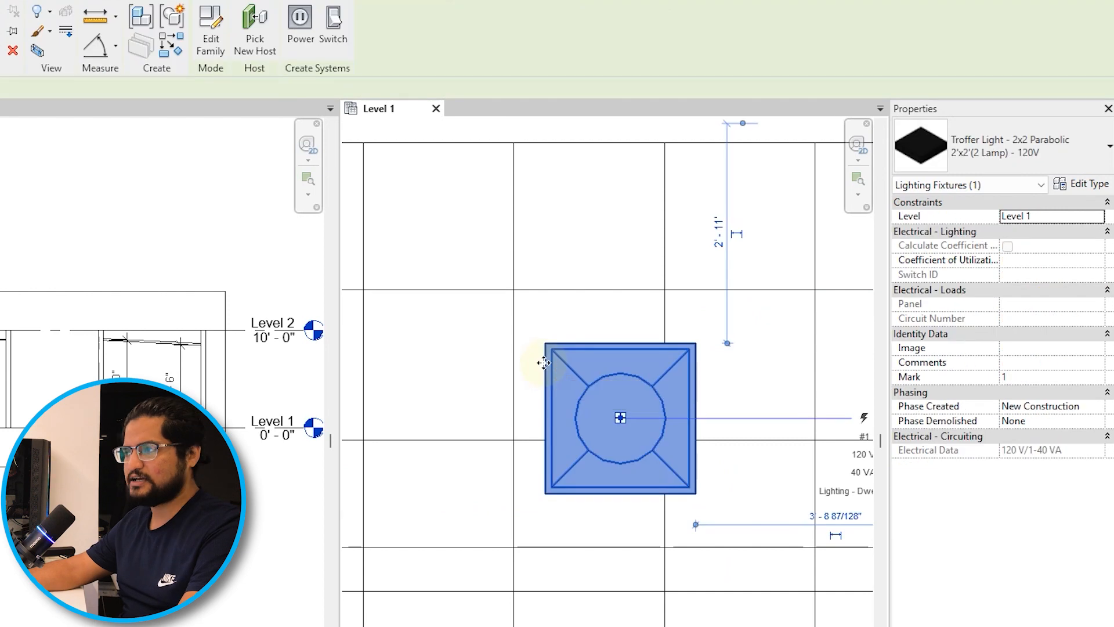
{"action": "left_click", "coordinate": [56, 45]}
{"action": "scroll", "coordinate": [538, 351], "scroll_direction": "up", "scroll_amount": 2}
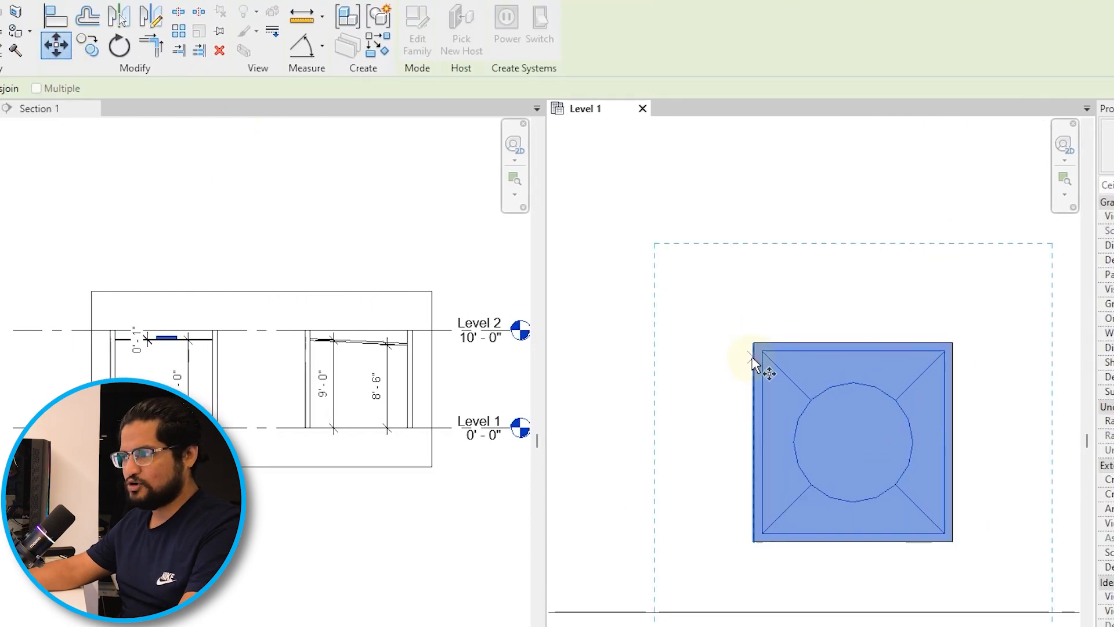
{"action": "left_click", "coordinate": [755, 344]}
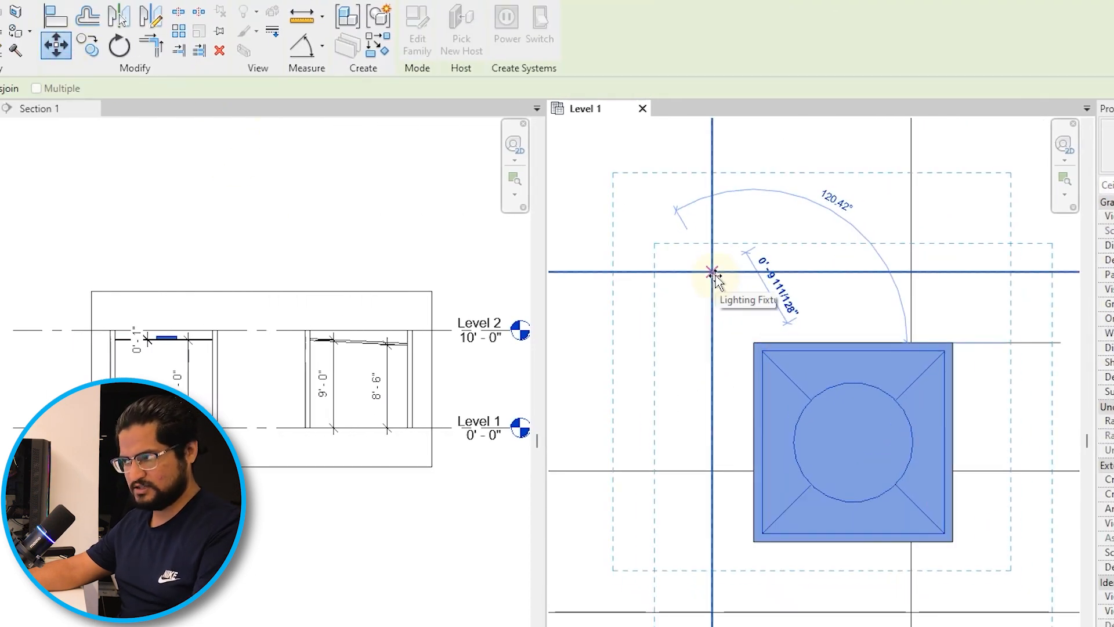
{"action": "key", "text": "Escape"}
Step: Align two adjacent edges of the 2x2 troffer with the ceiling grid lines so the fixture fills one tile
{"action": "key", "text": "a"}
{"action": "key", "text": "l"}
{"action": "left_click", "coordinate": [716, 378]}
{"action": "left_click", "coordinate": [753, 380]}
{"action": "left_click", "coordinate": [777, 272]}
{"action": "left_click", "coordinate": [791, 349]}
{"action": "scroll", "coordinate": [804, 335], "scroll_direction": "down", "scroll_amount": 2}
{"action": "key", "text": "Escape"}
{"action": "key", "text": "Escape"}
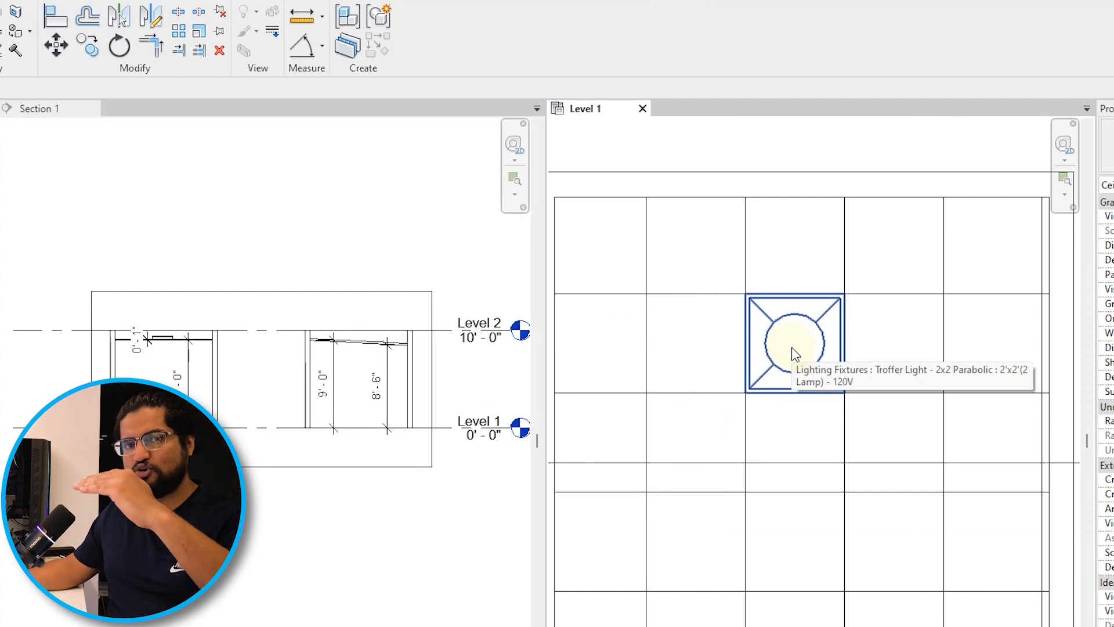
Step: Examine in Section 1 how the troffer sits in the ceiling
{"action": "scroll", "coordinate": [142, 342], "scroll_direction": "up", "scroll_amount": 2}
{"action": "scroll", "coordinate": [397, 297], "scroll_direction": "up", "scroll_amount": 3}
{"action": "middle_click_drag", "start_coordinate": [400, 299], "coordinate": [482, 313]}
{"action": "scroll", "coordinate": [612, 261], "scroll_direction": "up", "scroll_amount": 2}
{"action": "left_click", "coordinate": [496, 271]}
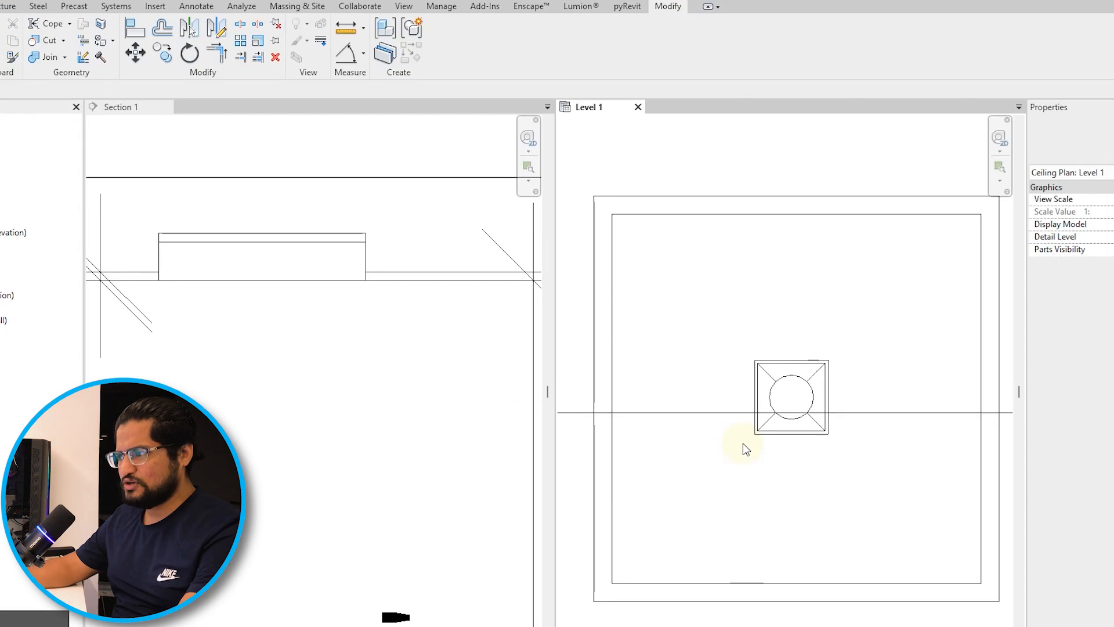
Step: Copy the room's walls, ceiling and 2x2 troffer 22 feet across, past the section head, in the Level 1 ceiling plan
{"action": "scroll", "coordinate": [745, 445], "scroll_direction": "down", "scroll_amount": 2}
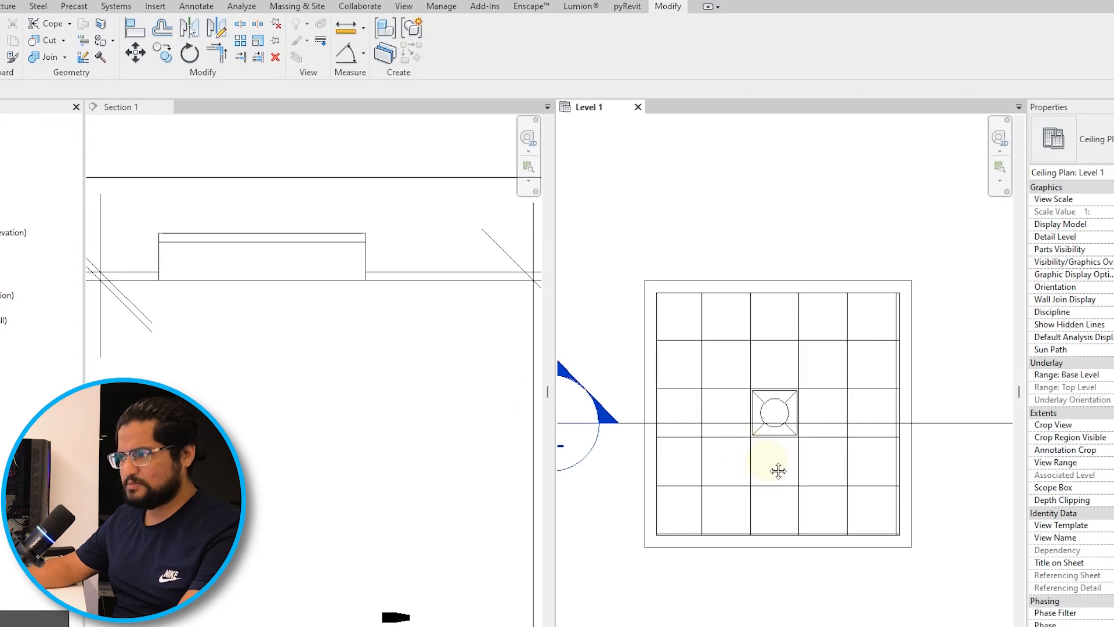
{"action": "scroll", "coordinate": [777, 470], "scroll_direction": "down", "scroll_amount": 3}
{"action": "mouse_move", "coordinate": [720, 314]}
{"action": "left_mouse_down"}
{"action": "mouse_move", "coordinate": [903, 591]}
{"action": "mouse_move", "coordinate": [925, 579]}
{"action": "left_mouse_up"}
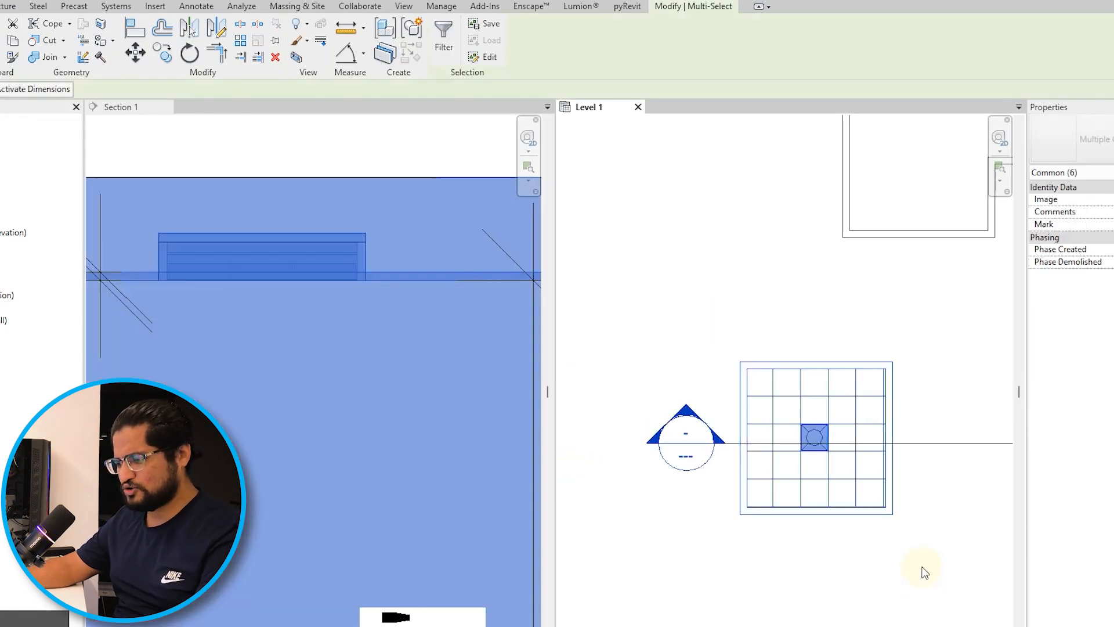
{"action": "scroll", "coordinate": [924, 579], "scroll_direction": "down", "scroll_amount": 1}
{"action": "key", "text": "c"}
{"action": "key", "text": "o"}
{"action": "left_click", "coordinate": [918, 581]}
{"action": "middle_click_drag", "start_coordinate": [778, 614], "coordinate": [863, 578]}
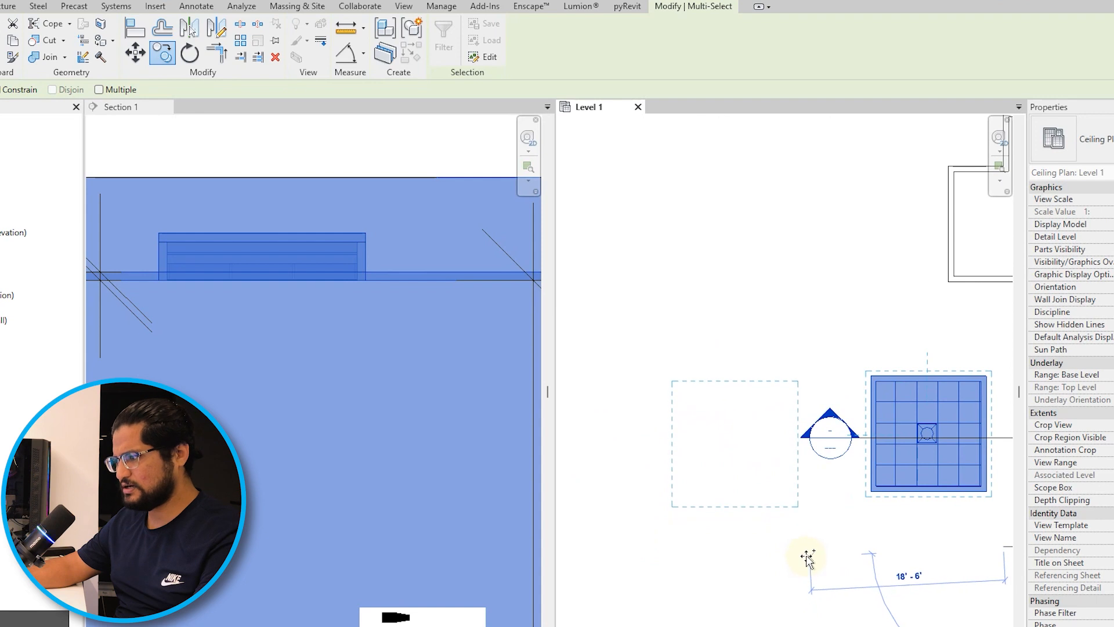
{"action": "type", "text": "22"}
{"action": "key", "text": "Return"}
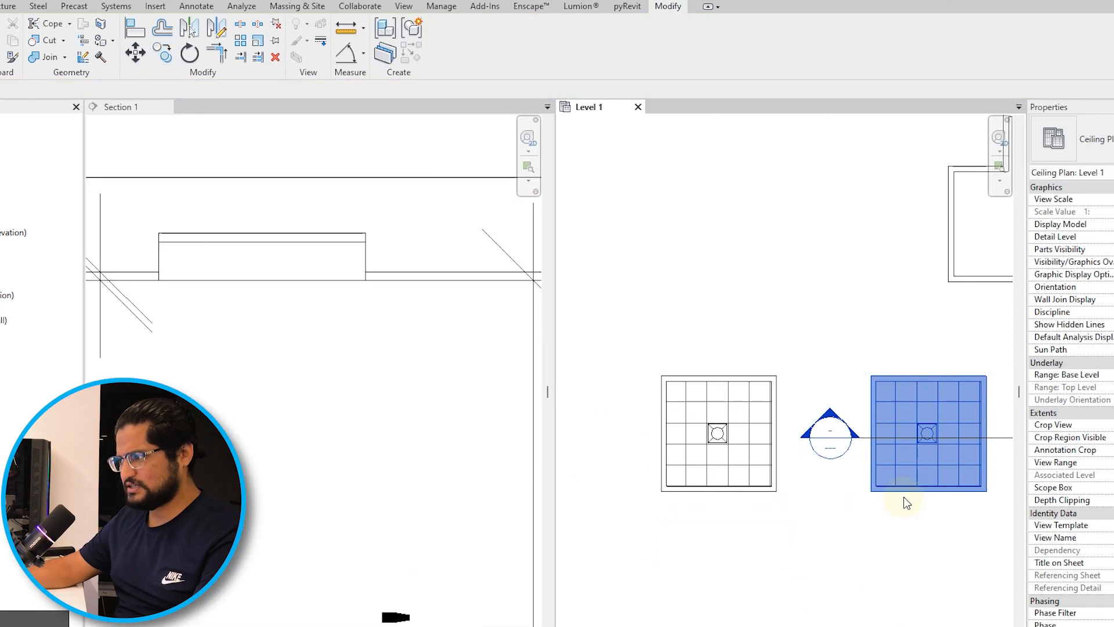
{"action": "key", "text": "Escape"}
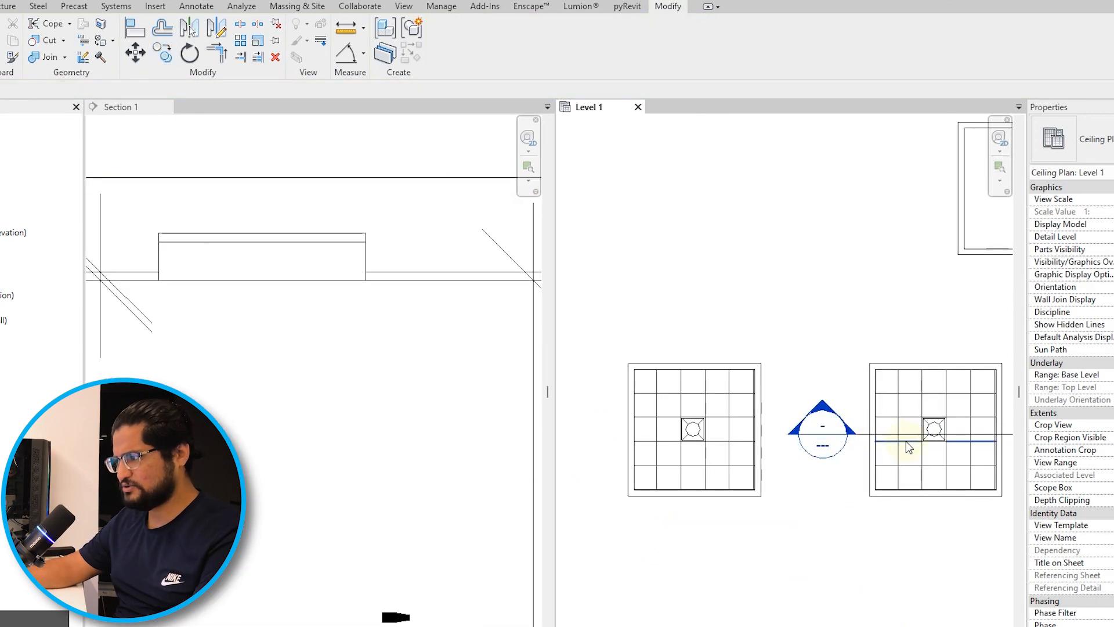
Step: Extend the section line and its crop boundary past the copied room so Section 1 cuts through it
{"action": "left_click", "coordinate": [834, 439]}
{"action": "left_click_drag", "start_coordinate": [835, 439], "coordinate": [600, 440]}
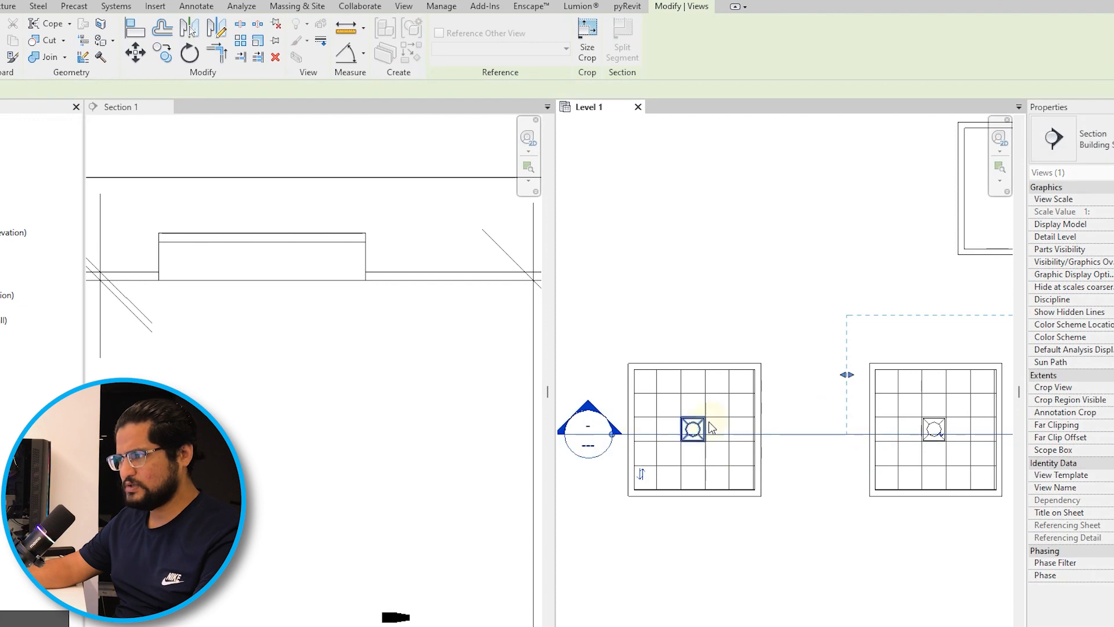
{"action": "left_click_drag", "start_coordinate": [847, 374], "coordinate": [683, 368]}
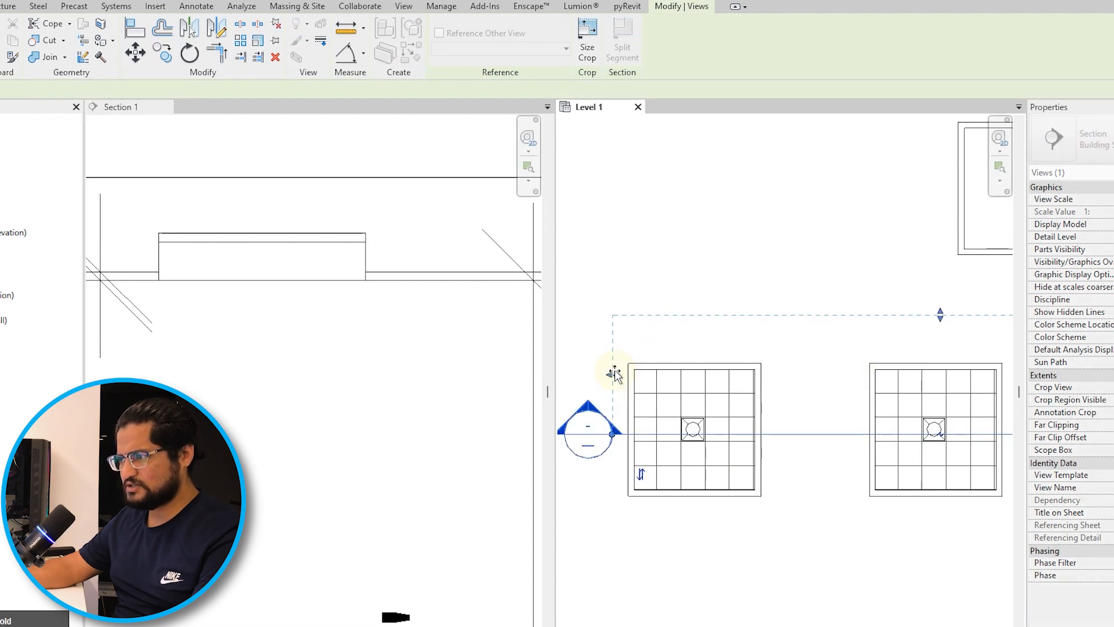
{"action": "left_click_drag", "start_coordinate": [614, 371], "coordinate": [626, 371]}
{"action": "scroll", "coordinate": [404, 354], "scroll_direction": "down", "scroll_amount": 5}
{"action": "middle_click_drag", "start_coordinate": [314, 394], "coordinate": [488, 334]}
{"action": "middle_click_drag", "start_coordinate": [214, 375], "coordinate": [340, 370]}
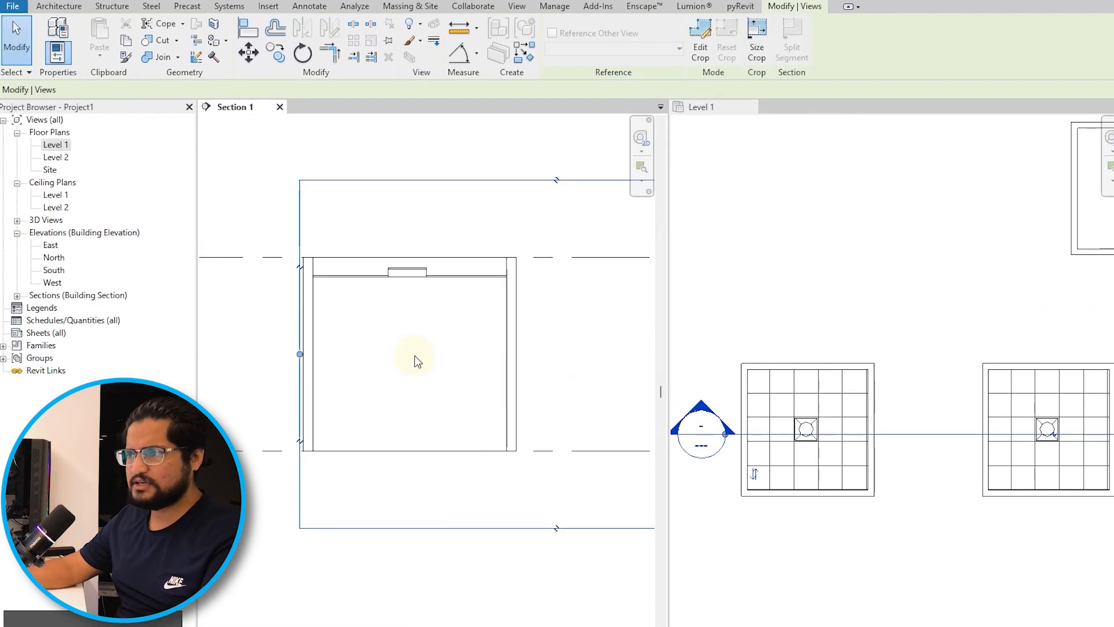
{"action": "middle_click_drag", "start_coordinate": [454, 371], "coordinate": [484, 382]}
{"action": "key", "text": "Escape"}
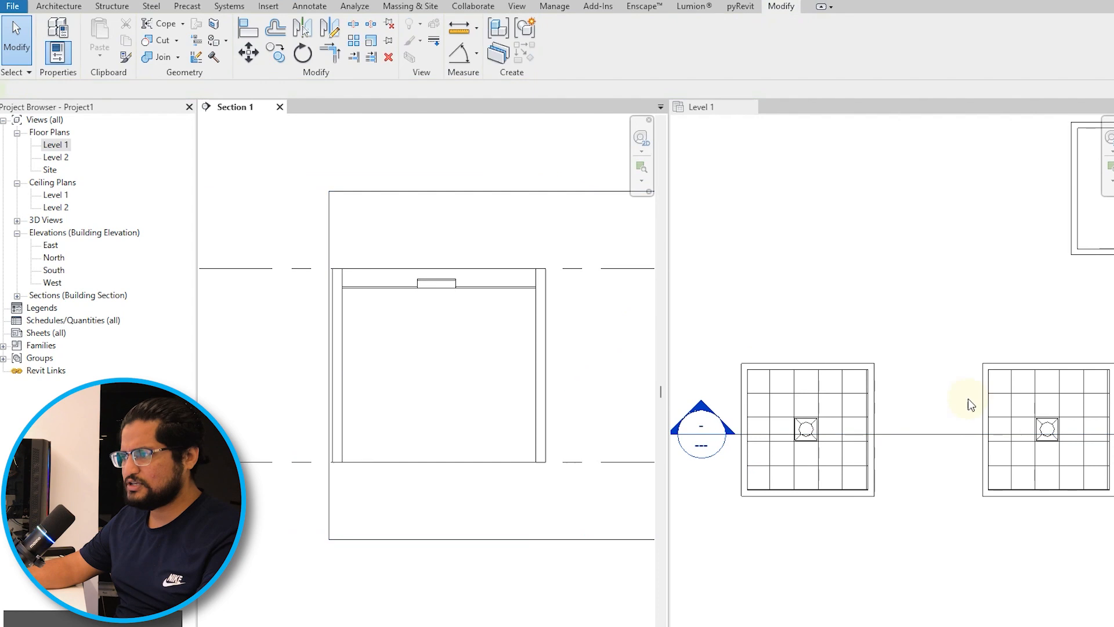
Step: Change the copied room's ceiling type to 2' x 4' ACT System
{"action": "scroll", "coordinate": [855, 394], "scroll_direction": "up", "scroll_amount": 3}
{"action": "left_click", "coordinate": [878, 389]}
{"action": "left_click", "coordinate": [1021, 142]}
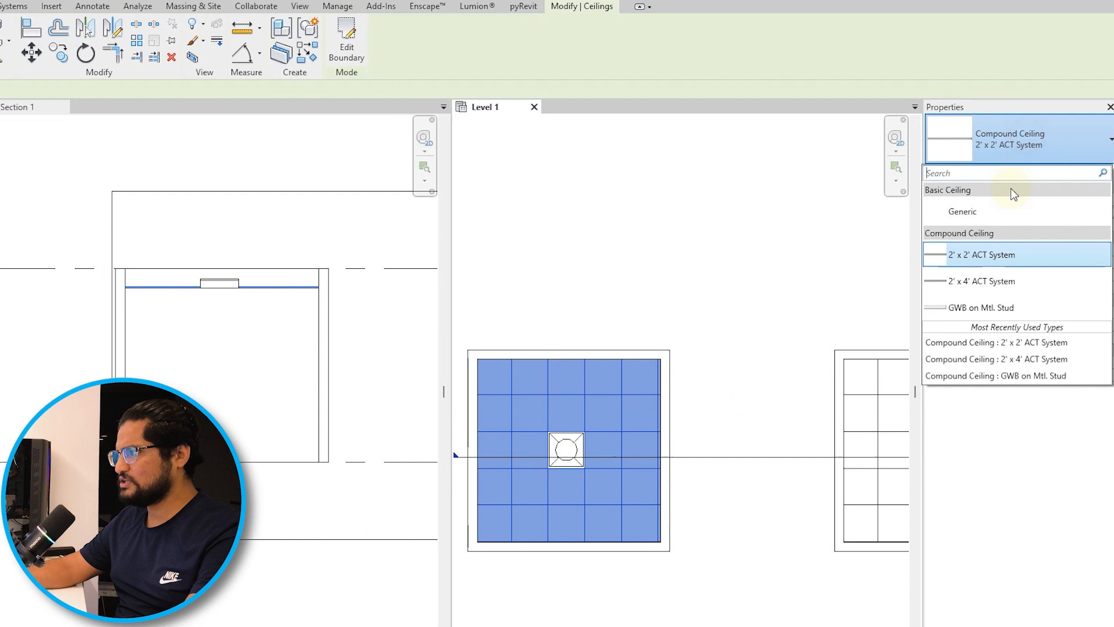
{"action": "left_click", "coordinate": [984, 281]}
{"action": "key", "text": "Escape"}
{"action": "scroll", "coordinate": [681, 422], "scroll_direction": "up", "scroll_amount": 3}
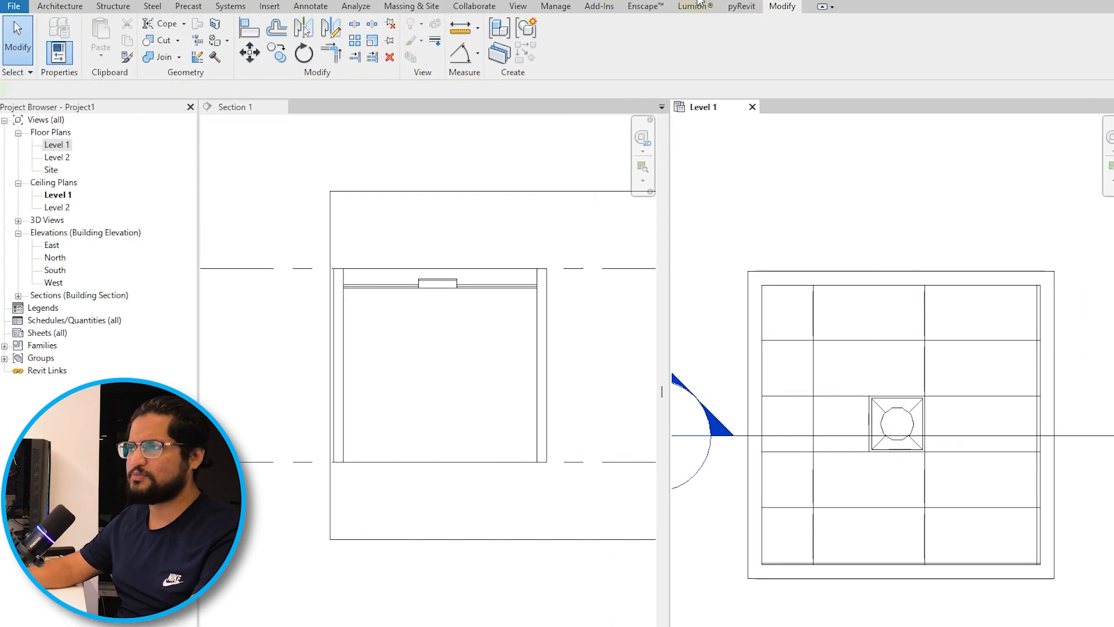
Step: Load the Troffer Light - 2x4 Parabolic family from the Internal lighting folder
{"action": "left_click", "coordinate": [269, 7]}
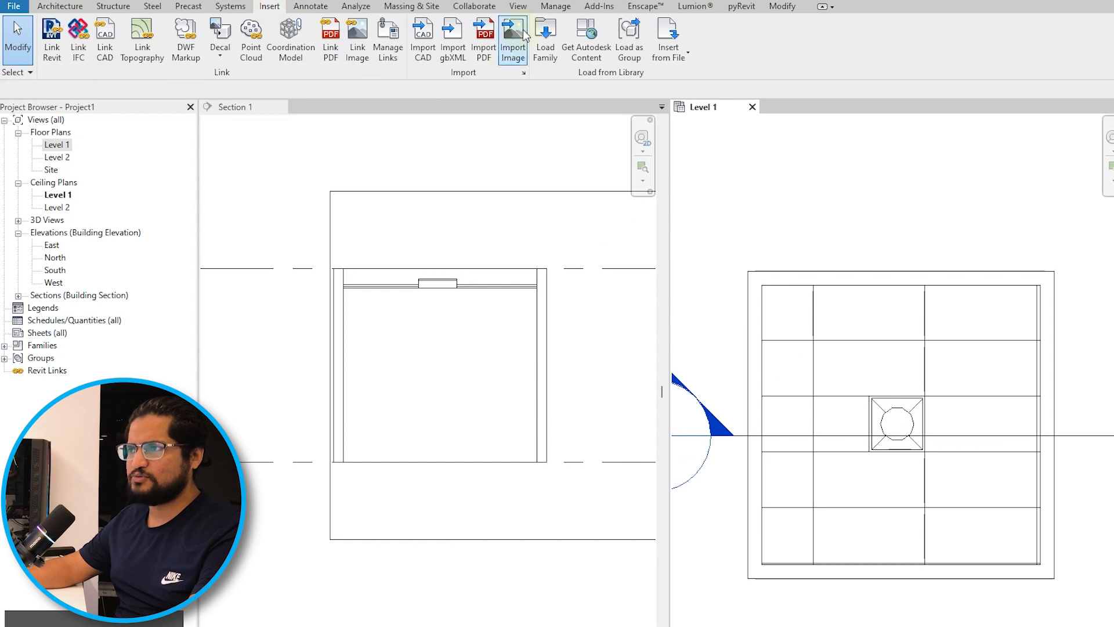
{"action": "left_click", "coordinate": [551, 39]}
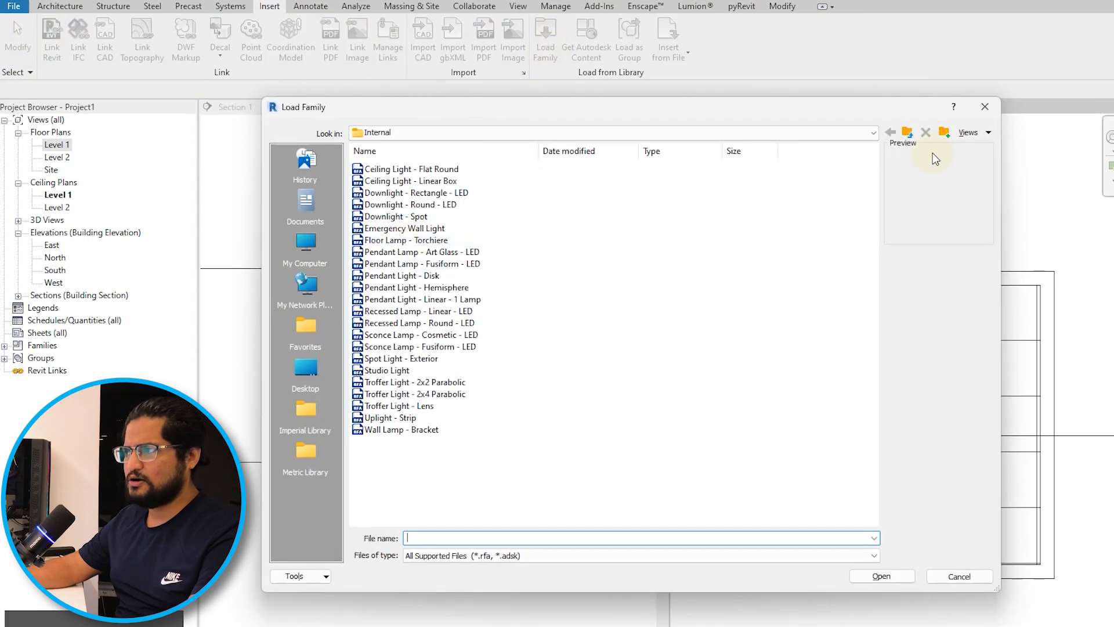
{"action": "left_click", "coordinate": [450, 395]}
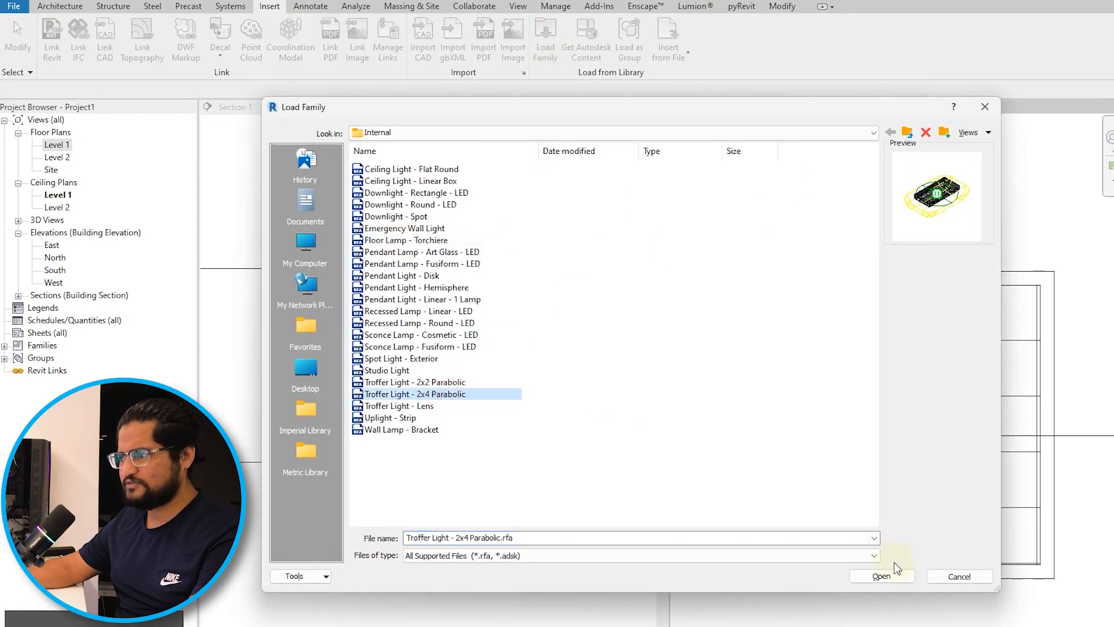
{"action": "left_click", "coordinate": [882, 577]}
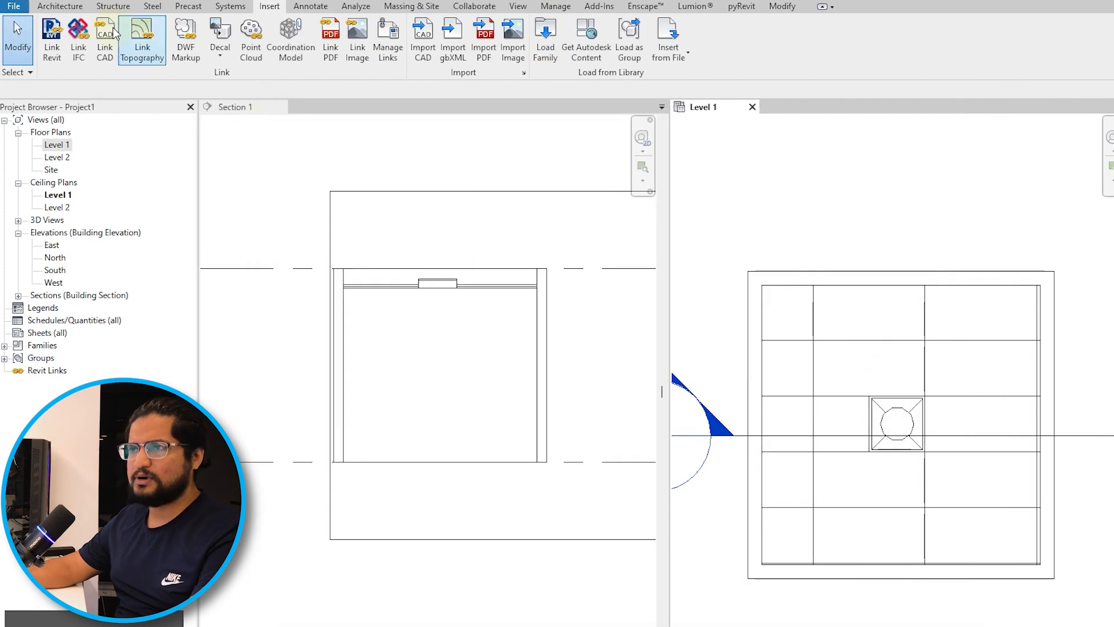
Step: Place a 2'x4'(2 Lamp) - 120V troffer in the copied room's ceiling and delete the 2x2 troffer there
{"action": "left_click", "coordinate": [55, 7]}
{"action": "left_click", "coordinate": [162, 35]}
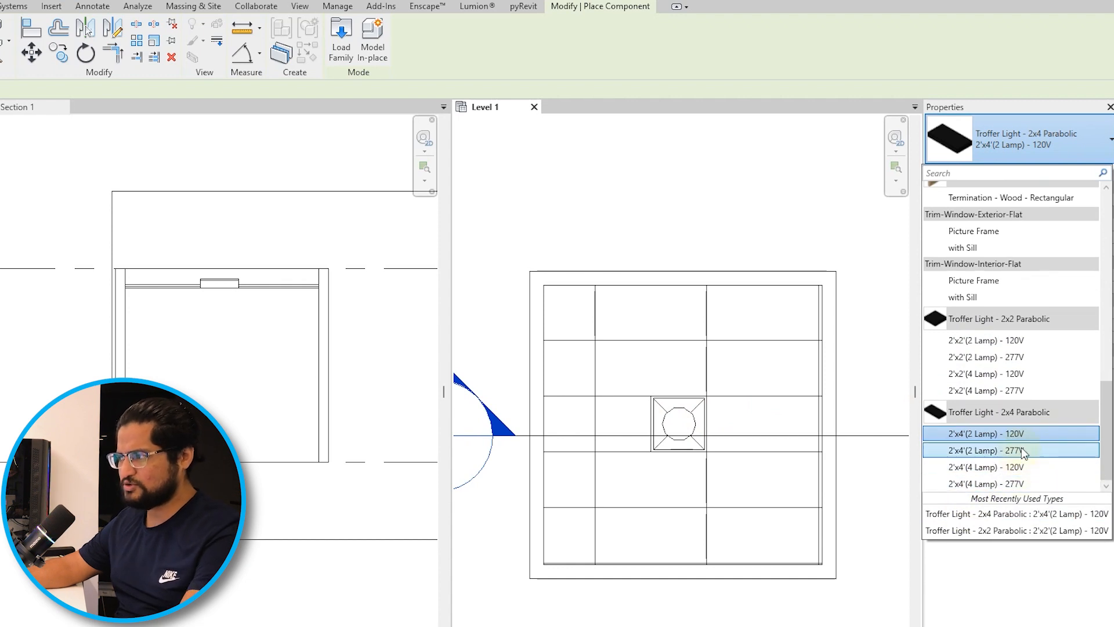
{"action": "left_click", "coordinate": [1036, 436]}
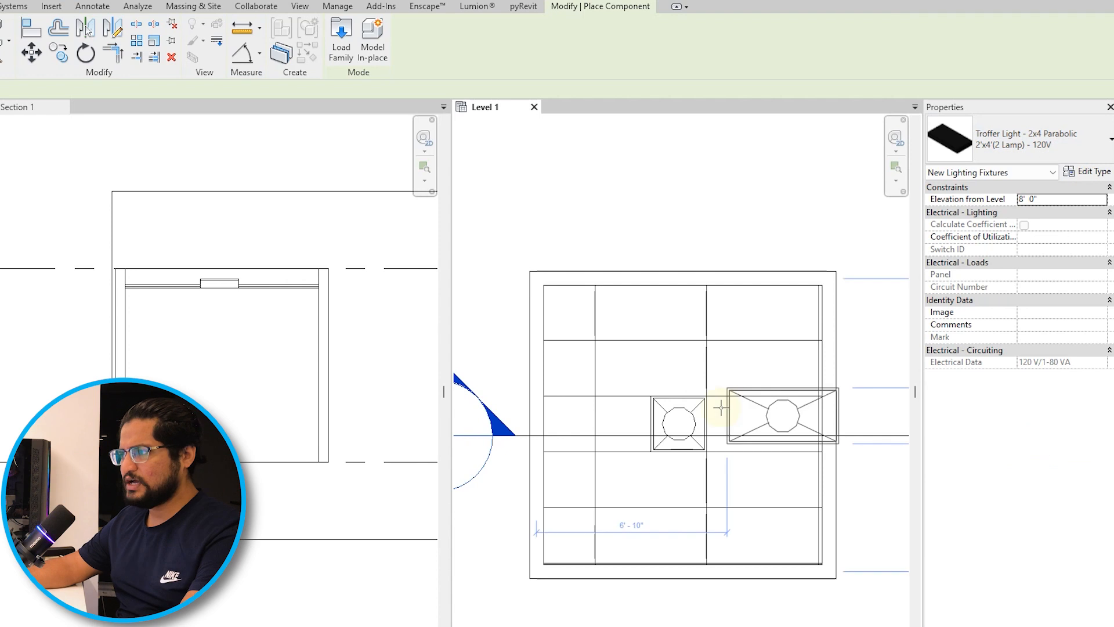
{"action": "scroll", "coordinate": [708, 386], "scroll_direction": "down", "scroll_amount": 5}
{"action": "mouse_move", "coordinate": [674, 416]}
{"action": "middle_mouse_down"}
{"action": "mouse_move", "coordinate": [858, 416]}
{"action": "mouse_move", "coordinate": [674, 402]}
{"action": "middle_mouse_up"}
{"action": "scroll", "coordinate": [731, 394], "scroll_direction": "down", "scroll_amount": 4}
{"action": "scroll", "coordinate": [674, 402], "scroll_direction": "up", "scroll_amount": 1}
{"action": "scroll", "coordinate": [674, 401], "scroll_direction": "up", "scroll_amount": 6}
{"action": "left_click", "coordinate": [702, 360]}
{"action": "key", "text": "Escape"}
{"action": "key", "text": "Escape"}
{"action": "left_click", "coordinate": [753, 442]}
{"action": "key", "text": "Delete"}
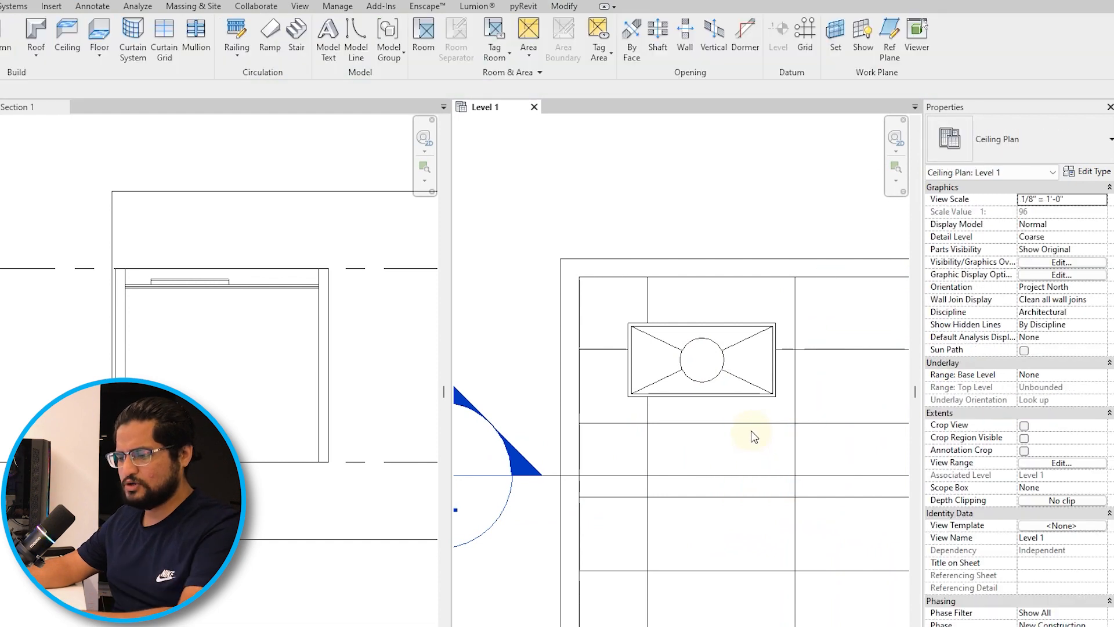
Step: Move the 2x4 troffer by its corner onto a ceiling grid intersection so it fills one 2' x 4' tile
{"action": "middle_click_drag", "start_coordinate": [753, 439], "coordinate": [722, 439]}
{"action": "left_click", "coordinate": [644, 355]}
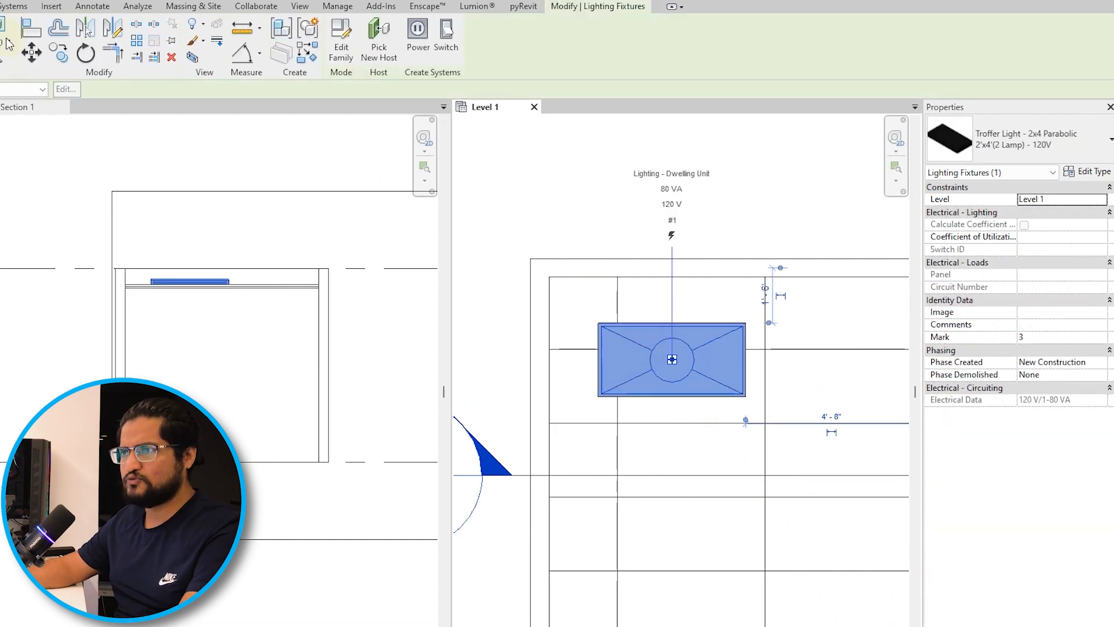
{"action": "scroll", "coordinate": [740, 320], "scroll_direction": "up", "scroll_amount": 3}
{"action": "left_click", "coordinate": [744, 319]}
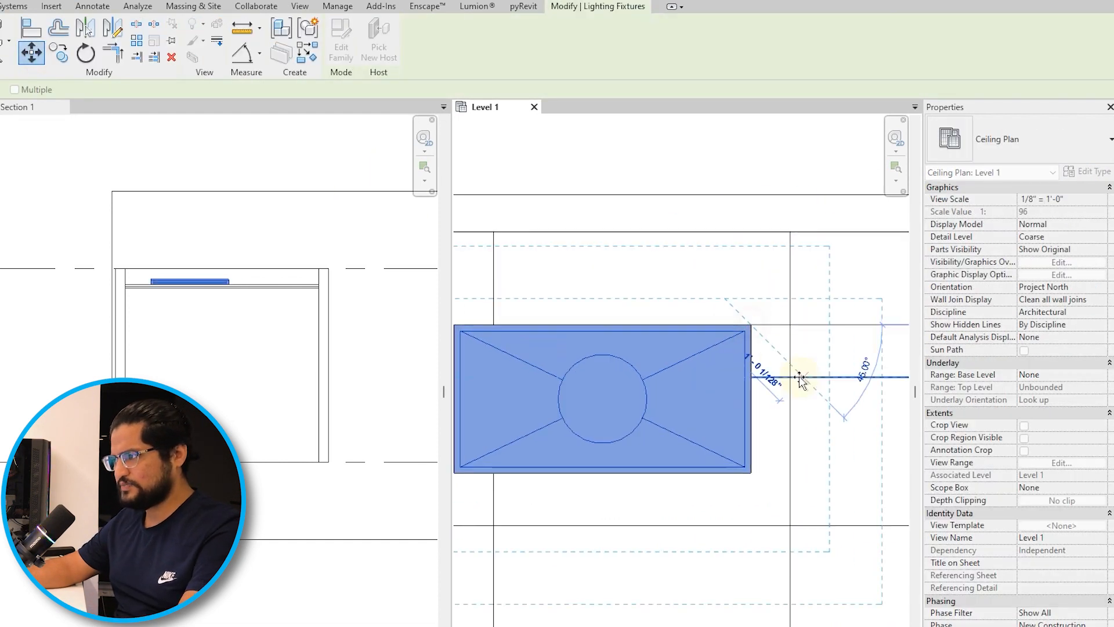
{"action": "left_click", "coordinate": [789, 376]}
{"action": "key", "text": "Escape"}
{"action": "scroll", "coordinate": [698, 386], "scroll_direction": "down", "scroll_amount": 1}
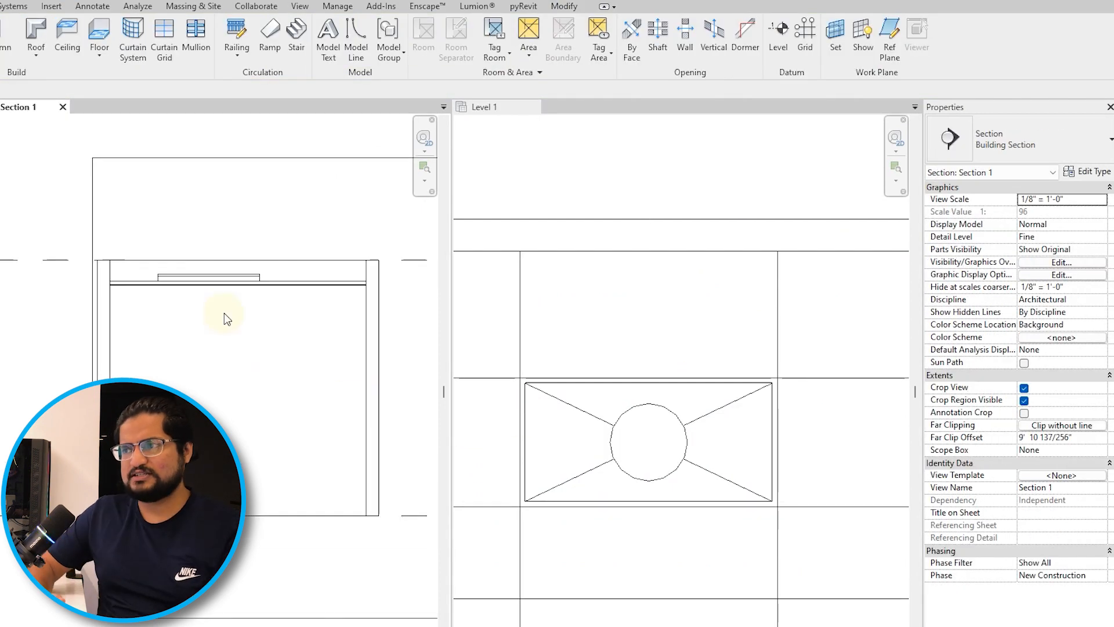